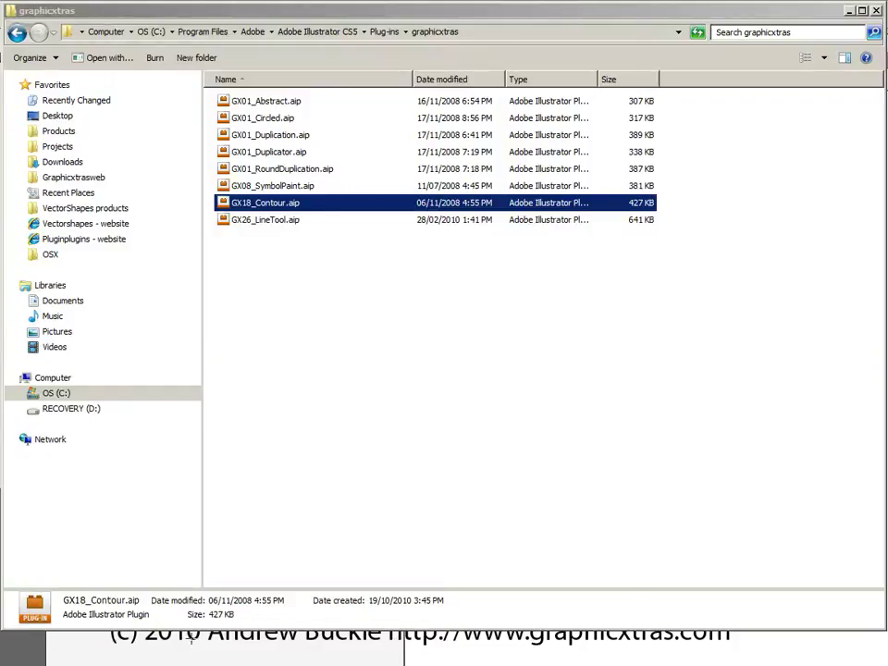
Step: Switch from the graphicxtras plug-ins folder to the Untitled-1 Illustrator document
{"action": "key", "text": "alt+Tab"}
{"action": "key", "text": "alt+Tab"}
{"action": "key", "text": "alt+Tab"}
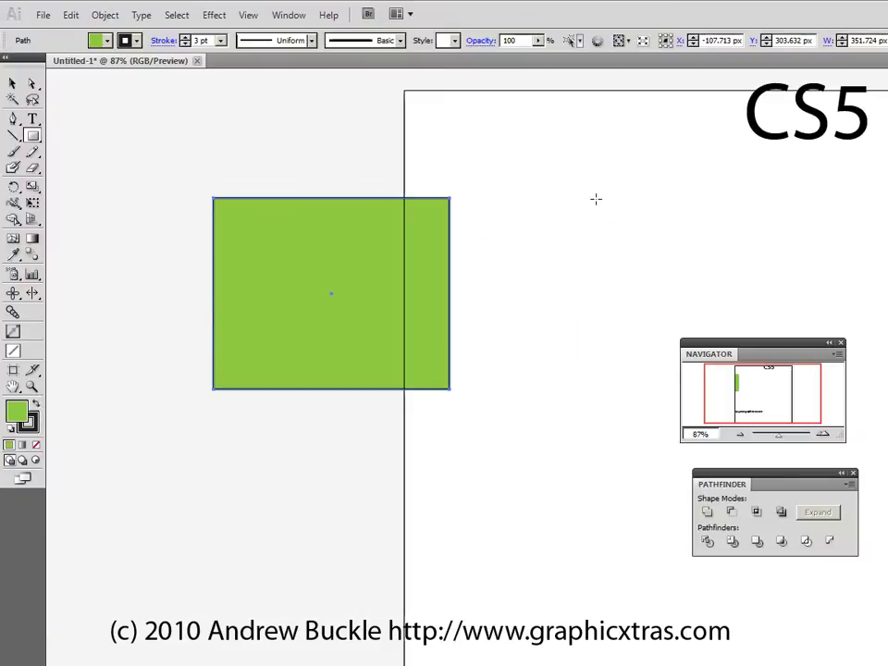
Step: Nudge the green rectangle slightly right and down with the Selection tool
{"action": "key", "text": "v"}
{"action": "left_click", "coordinate": [387, 264]}
{"action": "left_click_drag", "start_coordinate": [386, 264], "coordinate": [403, 275]}
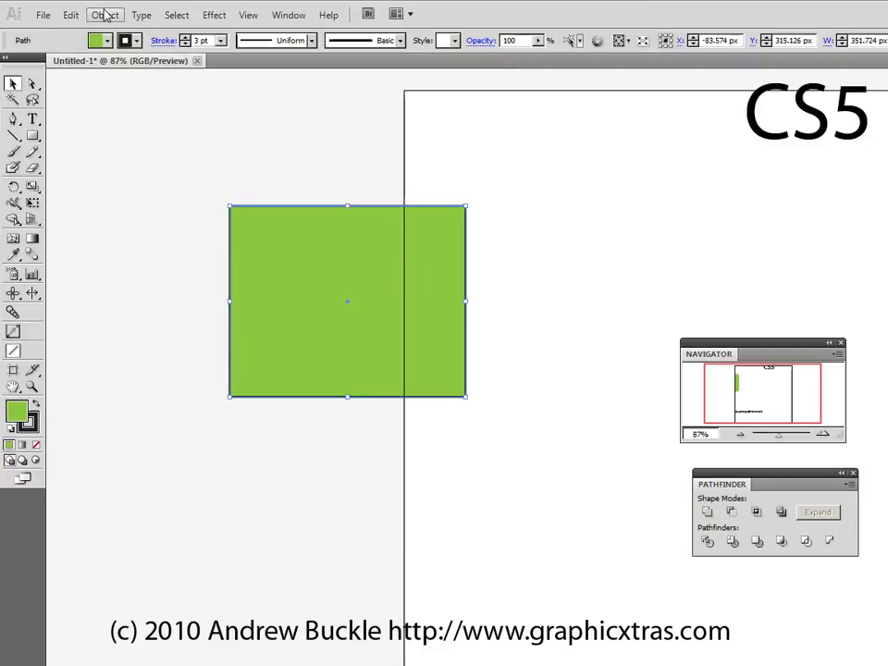
Step: Apply the Object > Filters > AVP <Path> > Contour plug-in to the rectangle
{"action": "left_click", "coordinate": [104, 15]}
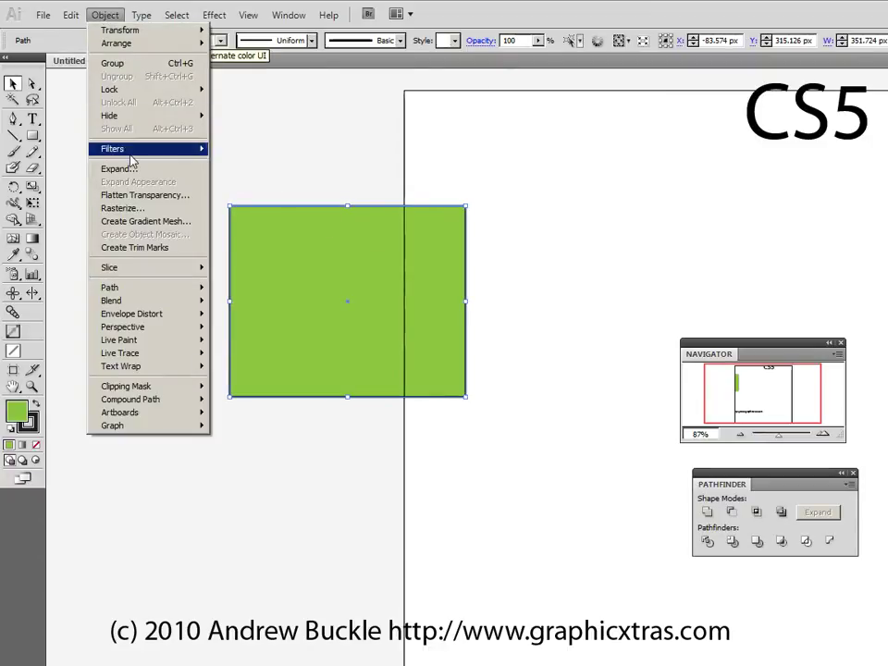
{"action": "mouse_move", "coordinate": [129, 150]}
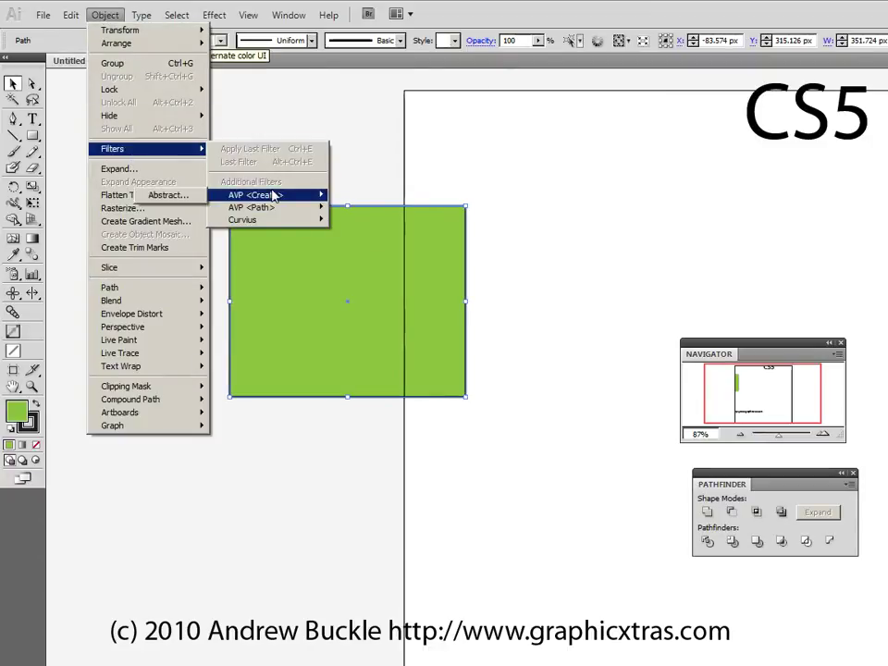
{"action": "mouse_move", "coordinate": [269, 209]}
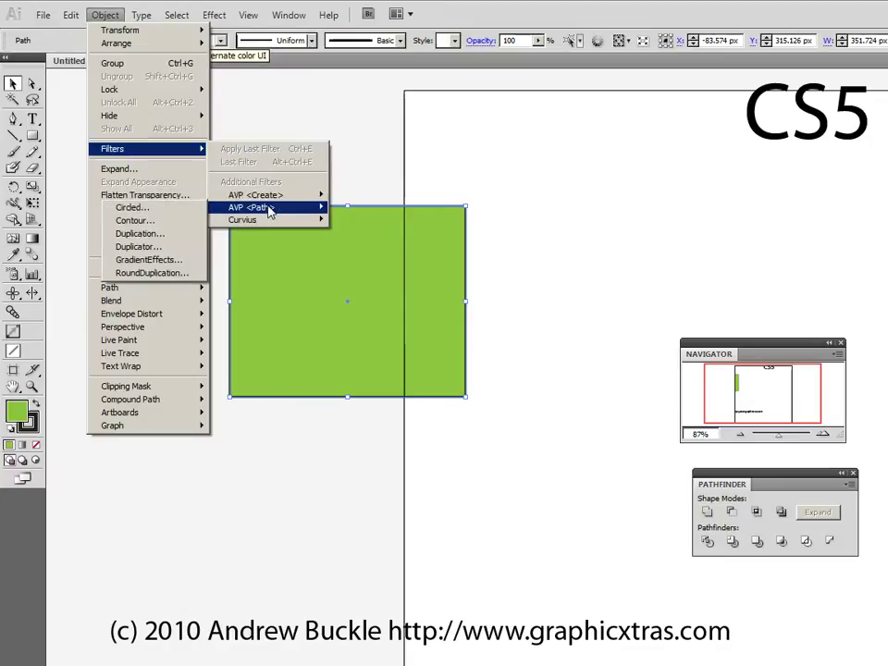
{"action": "left_click", "coordinate": [147, 224]}
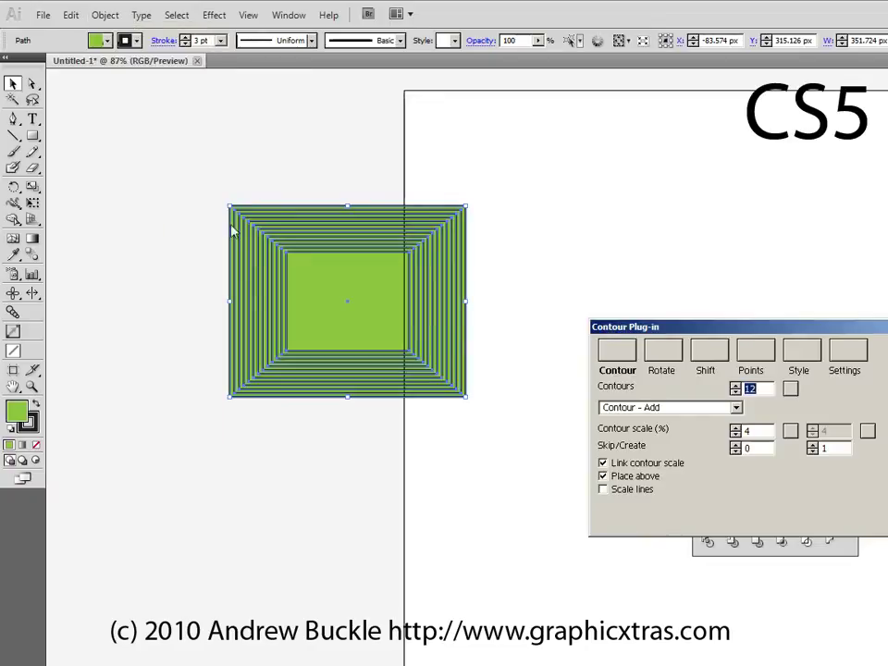
Step: Move the Contour dialog into view and step the contour count down to 4, then back up
{"action": "left_click_drag", "start_coordinate": [704, 333], "coordinate": [584, 247]}
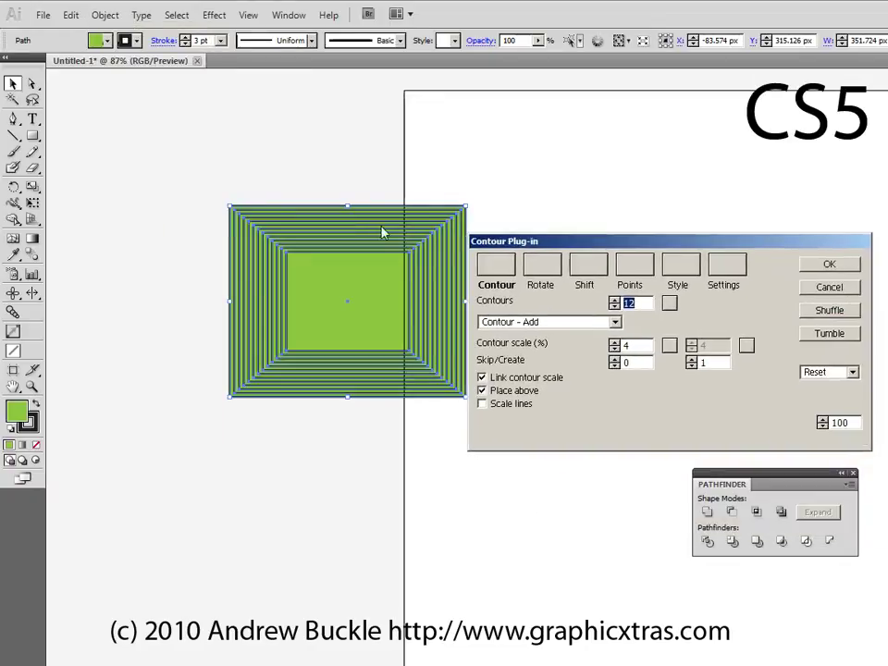
{"action": "left_click", "coordinate": [615, 306]}
{"action": "left_click", "coordinate": [615, 306]}
{"action": "left_click", "coordinate": [615, 306]}
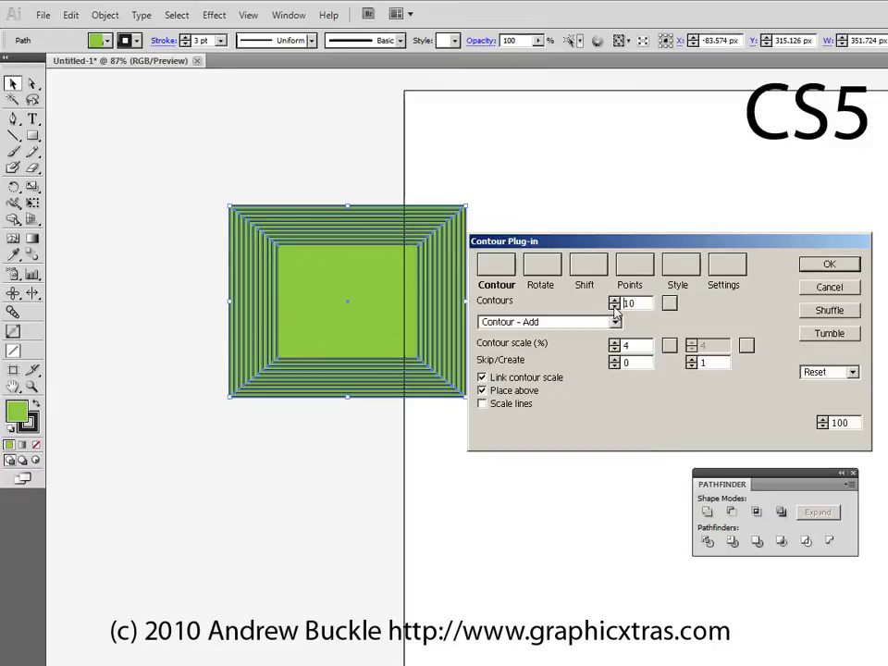
{"action": "left_click", "coordinate": [615, 306]}
{"action": "left_click", "coordinate": [615, 306]}
{"action": "left_click", "coordinate": [615, 306]}
{"action": "left_click", "coordinate": [615, 306]}
{"action": "left_click", "coordinate": [615, 306]}
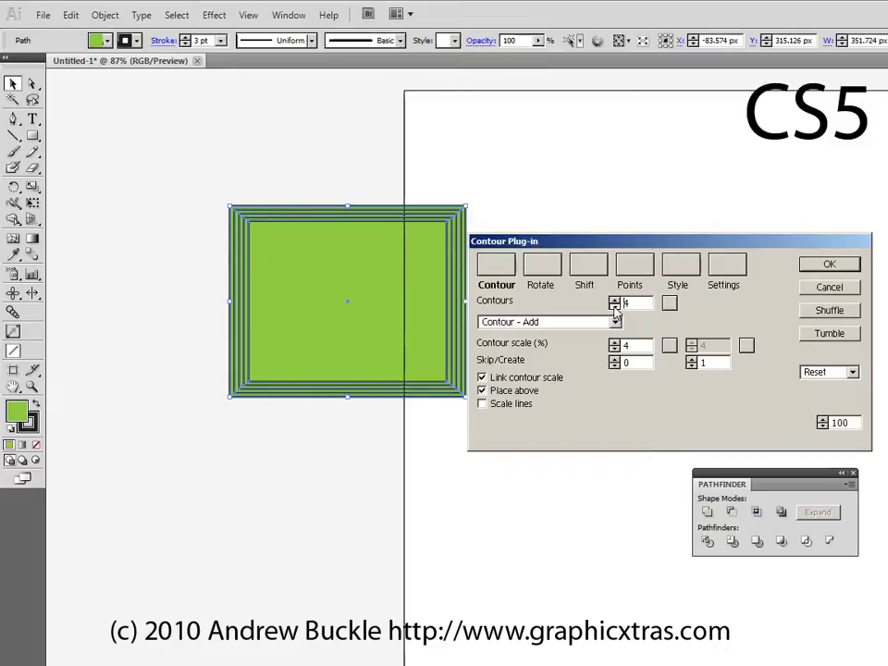
{"action": "left_click", "coordinate": [614, 301]}
{"action": "left_click", "coordinate": [614, 302]}
{"action": "left_click", "coordinate": [615, 301]}
{"action": "left_click", "coordinate": [614, 302]}
{"action": "left_click", "coordinate": [614, 301]}
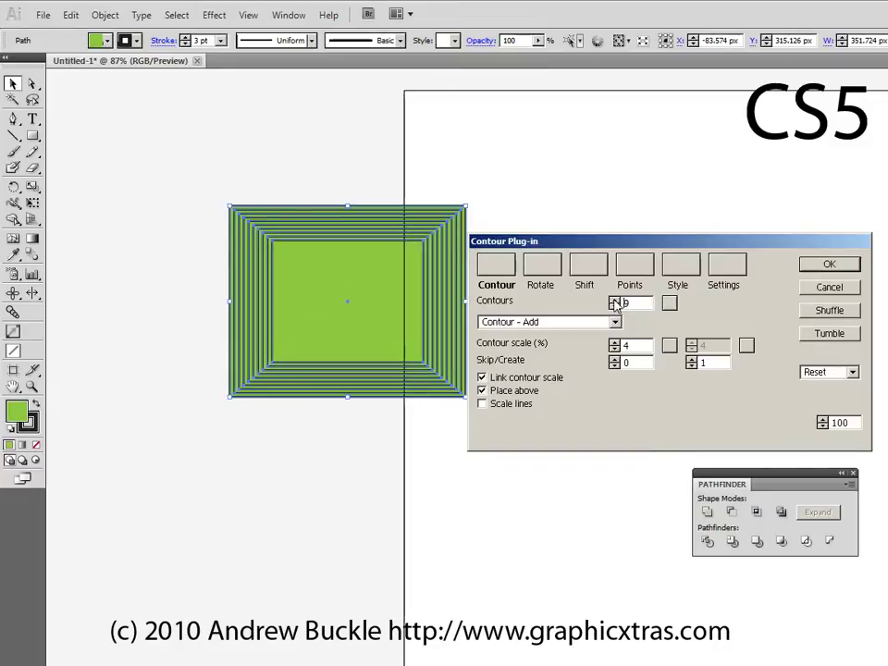
Step: Try 16, 28 and 11 contours, settle on 12, and raise contour scale to 6%
{"action": "type", "text": "16"}
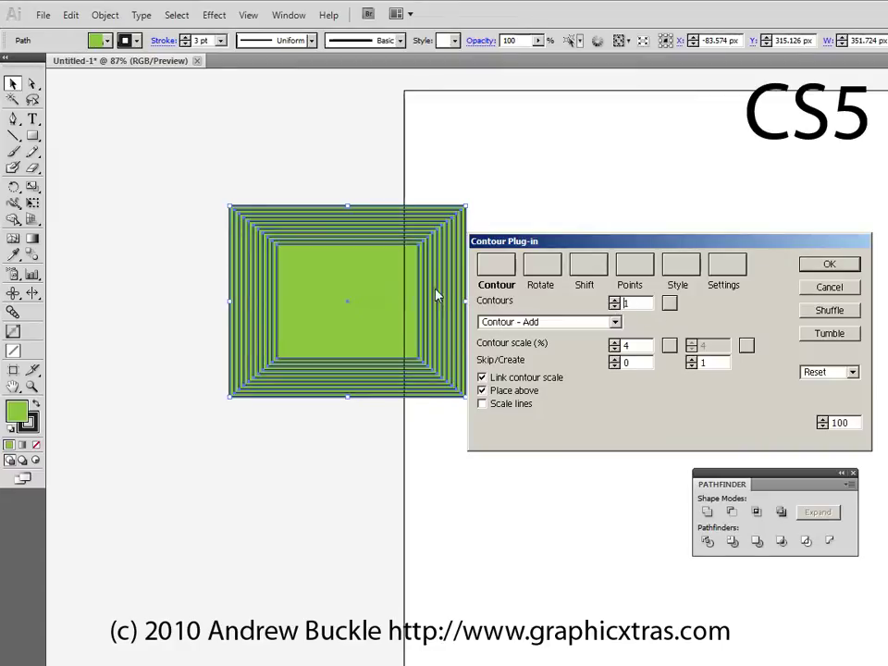
{"action": "key", "text": "BackSpace"}
{"action": "key", "text": "BackSpace"}
{"action": "type", "text": "28"}
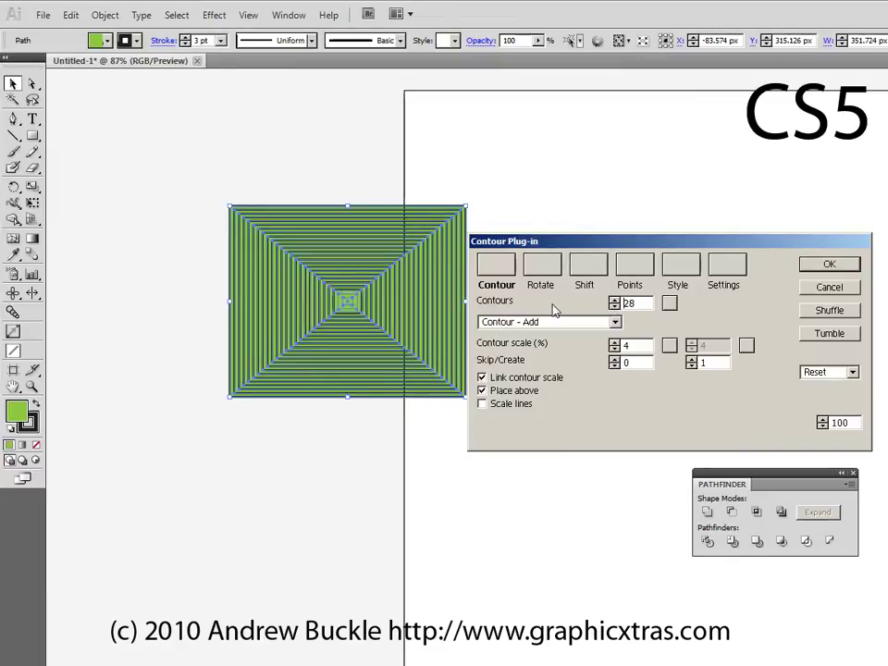
{"action": "key", "text": "BackSpace"}
{"action": "key", "text": "BackSpace"}
{"action": "type", "text": "11"}
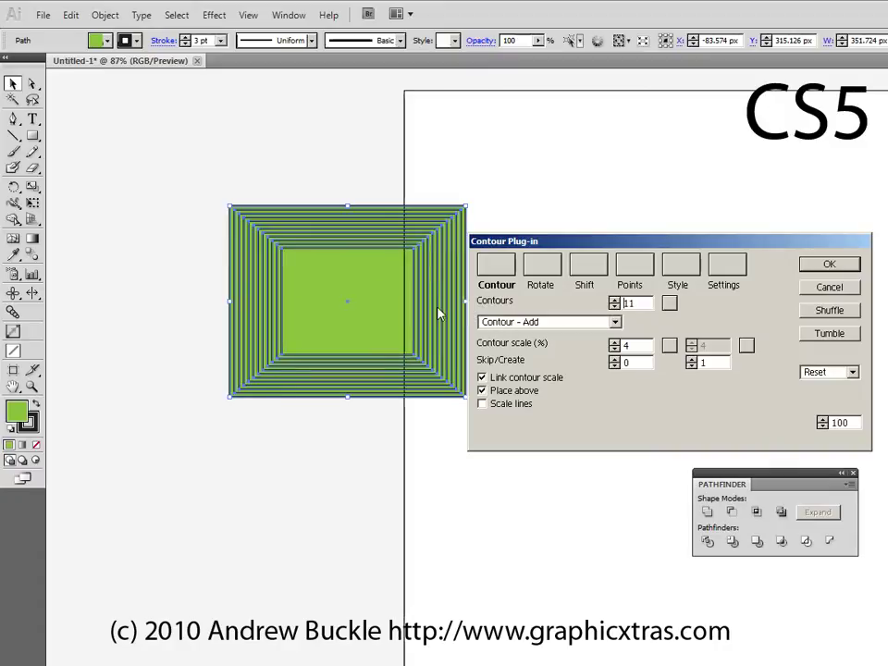
{"action": "left_click", "coordinate": [614, 300]}
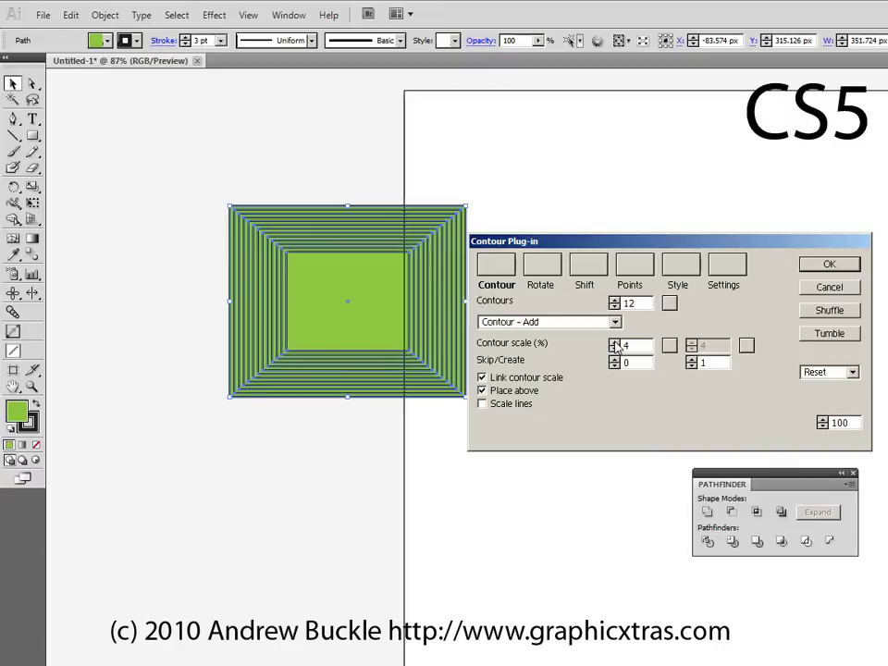
{"action": "left_click", "coordinate": [614, 342]}
Step: Sweep the contour scale down into negative values, then back up to 6%
{"action": "left_click", "coordinate": [614, 342]}
{"action": "left_click", "coordinate": [614, 343]}
{"action": "left_click", "coordinate": [614, 349]}
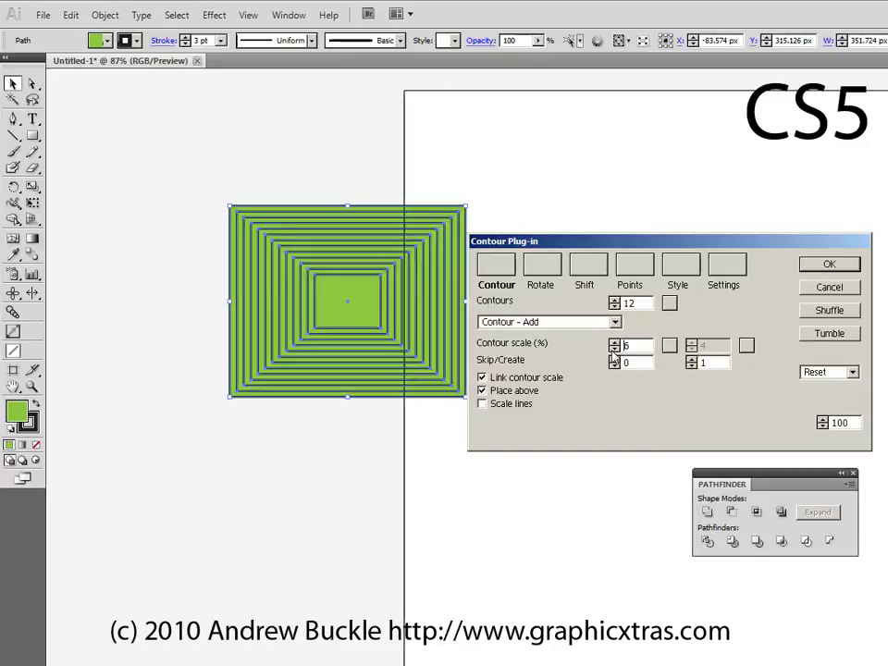
{"action": "left_click", "coordinate": [614, 348]}
{"action": "left_click", "coordinate": [614, 349]}
{"action": "left_click", "coordinate": [614, 348]}
{"action": "left_click", "coordinate": [614, 349]}
{"action": "left_click", "coordinate": [614, 349]}
{"action": "left_click", "coordinate": [614, 349]}
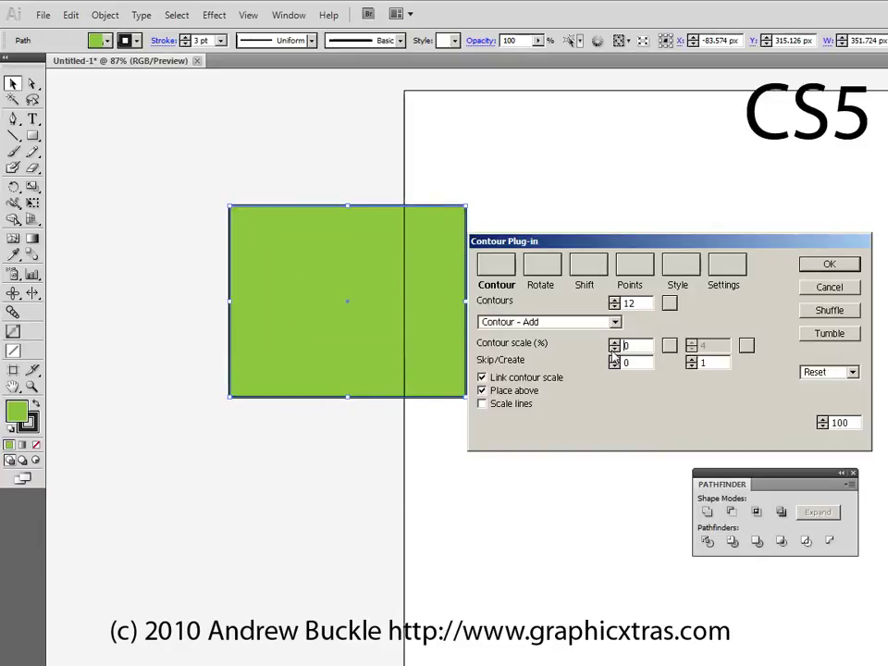
{"action": "left_click", "coordinate": [614, 349]}
{"action": "left_click", "coordinate": [614, 349]}
{"action": "left_click", "coordinate": [614, 349]}
{"action": "left_click", "coordinate": [614, 349]}
{"action": "left_click", "coordinate": [614, 349]}
{"action": "left_click", "coordinate": [614, 349]}
{"action": "left_click", "coordinate": [615, 348]}
{"action": "left_click", "coordinate": [614, 348]}
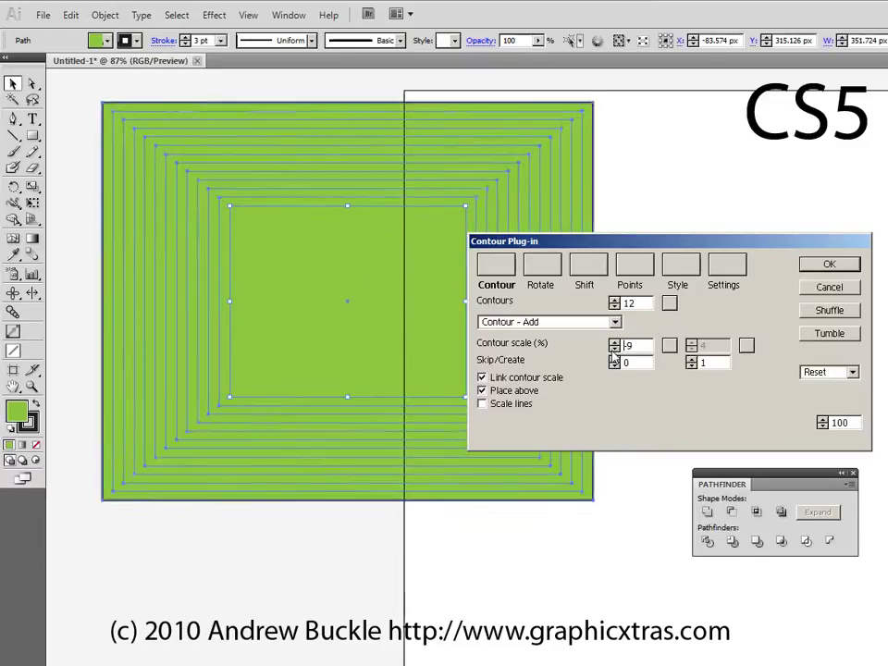
{"action": "left_click", "coordinate": [614, 348]}
{"action": "left_click", "coordinate": [614, 343]}
{"action": "left_click", "coordinate": [614, 343]}
{"action": "left_click", "coordinate": [614, 342]}
{"action": "left_click", "coordinate": [615, 342]}
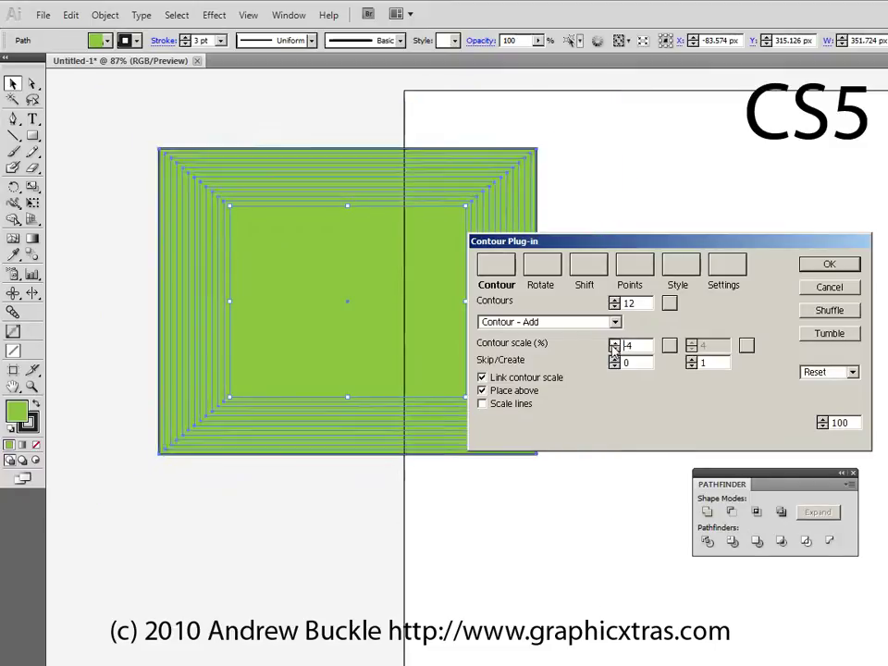
{"action": "left_click", "coordinate": [614, 342]}
{"action": "left_click", "coordinate": [614, 342]}
{"action": "left_click", "coordinate": [614, 342]}
{"action": "left_click", "coordinate": [614, 342]}
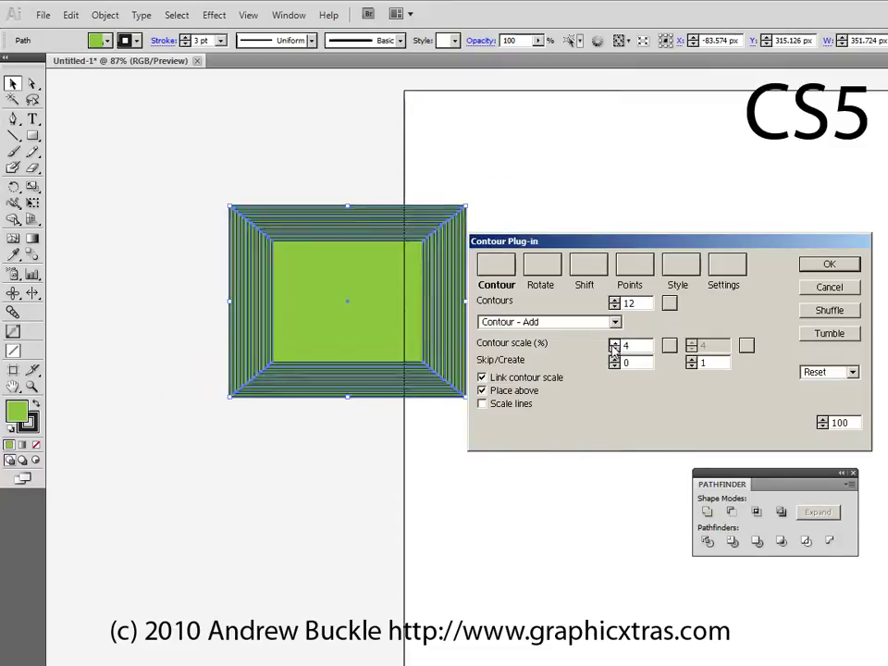
{"action": "left_click", "coordinate": [614, 343]}
Step: Turn off Place above and settle the contour scale at -5% after trying 9, 1, -8 and -11
{"action": "left_click", "coordinate": [481, 391]}
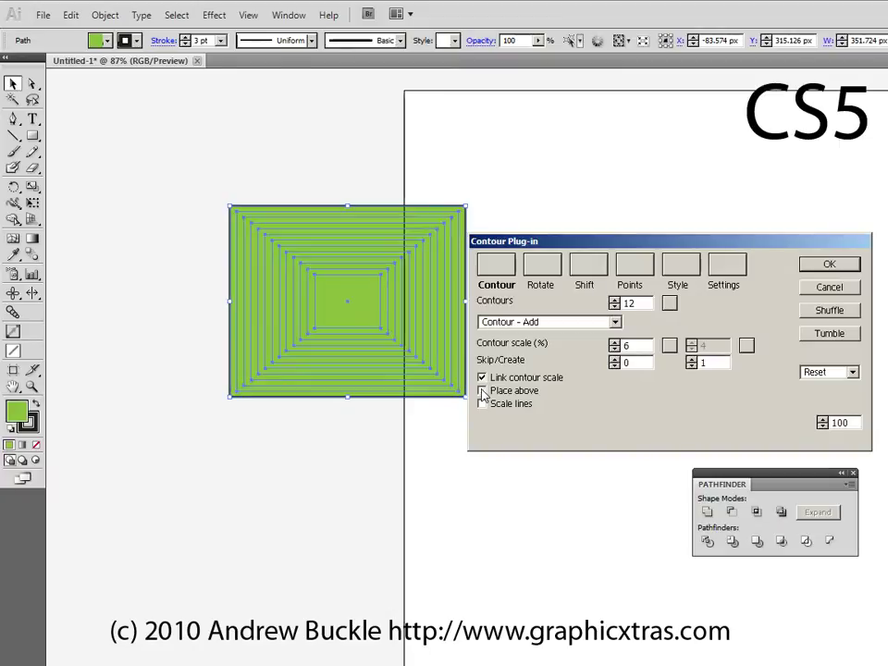
{"action": "left_click", "coordinate": [614, 343]}
{"action": "left_click", "coordinate": [614, 343]}
{"action": "left_click", "coordinate": [615, 343]}
{"action": "left_click", "coordinate": [616, 350]}
{"action": "left_click", "coordinate": [616, 350]}
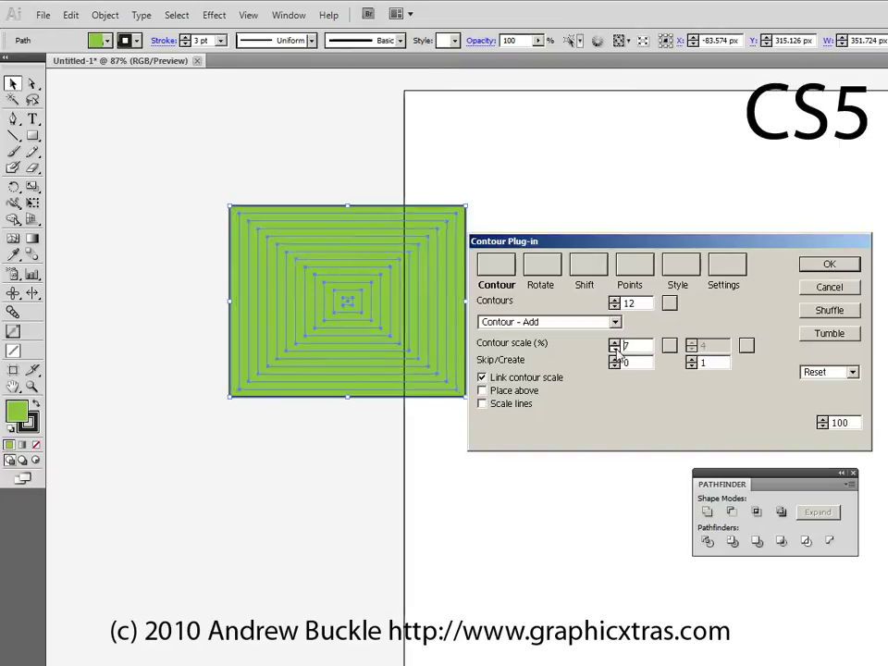
{"action": "left_click", "coordinate": [616, 350]}
{"action": "left_click", "coordinate": [616, 350]}
{"action": "left_click", "coordinate": [616, 349]}
{"action": "left_click", "coordinate": [616, 350]}
{"action": "left_click", "coordinate": [616, 349]}
{"action": "left_click", "coordinate": [616, 350]}
{"action": "left_click", "coordinate": [616, 348]}
{"action": "left_click", "coordinate": [615, 349]}
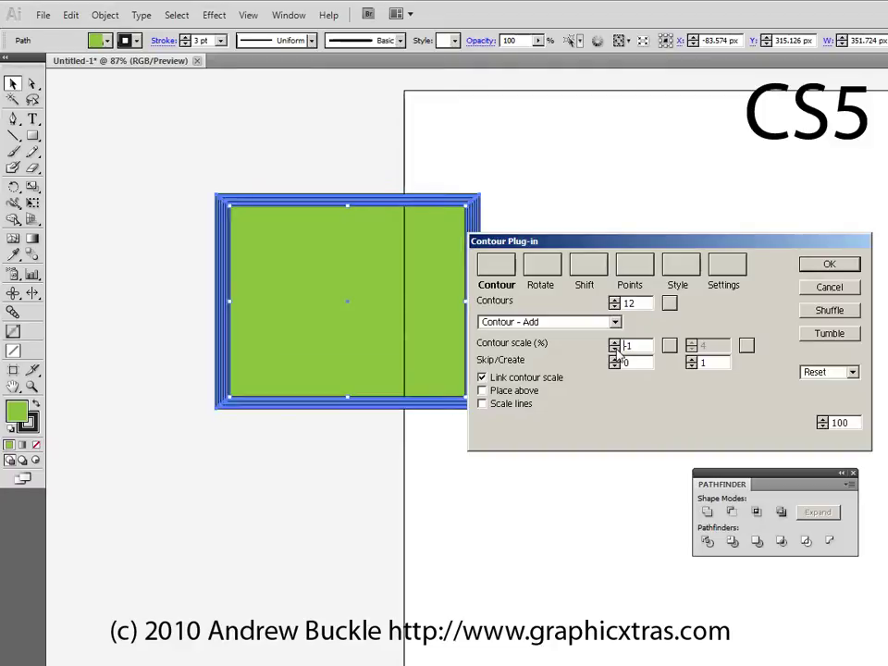
{"action": "left_click", "coordinate": [615, 349]}
{"action": "left_click", "coordinate": [616, 349]}
{"action": "left_click", "coordinate": [616, 348]}
{"action": "left_click", "coordinate": [616, 348]}
{"action": "left_click", "coordinate": [616, 348]}
{"action": "left_click", "coordinate": [616, 349]}
{"action": "left_click", "coordinate": [616, 348]}
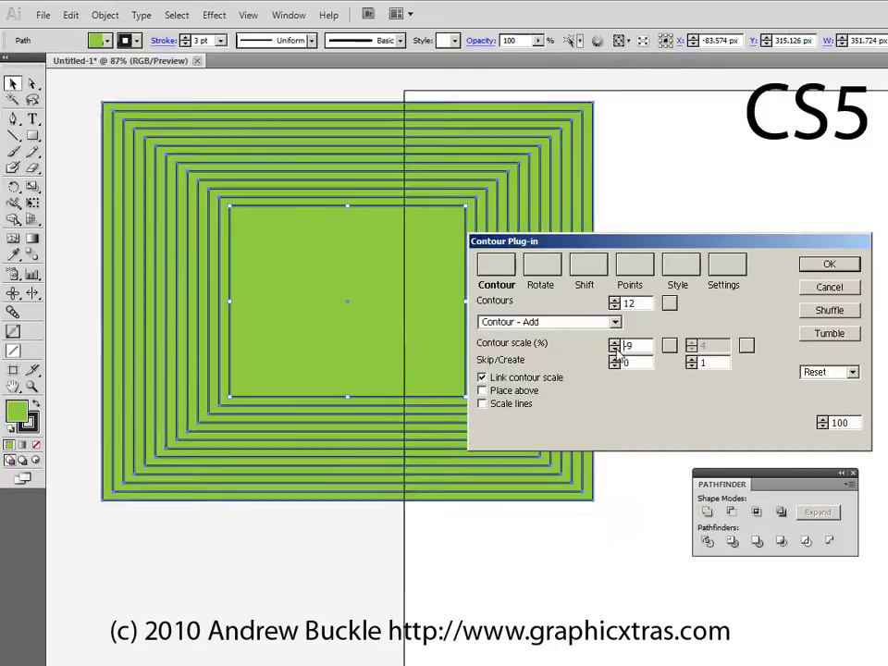
{"action": "left_click", "coordinate": [616, 349]}
{"action": "left_click", "coordinate": [616, 348]}
{"action": "left_click", "coordinate": [616, 348]}
{"action": "left_click", "coordinate": [616, 350]}
{"action": "left_click", "coordinate": [616, 350]}
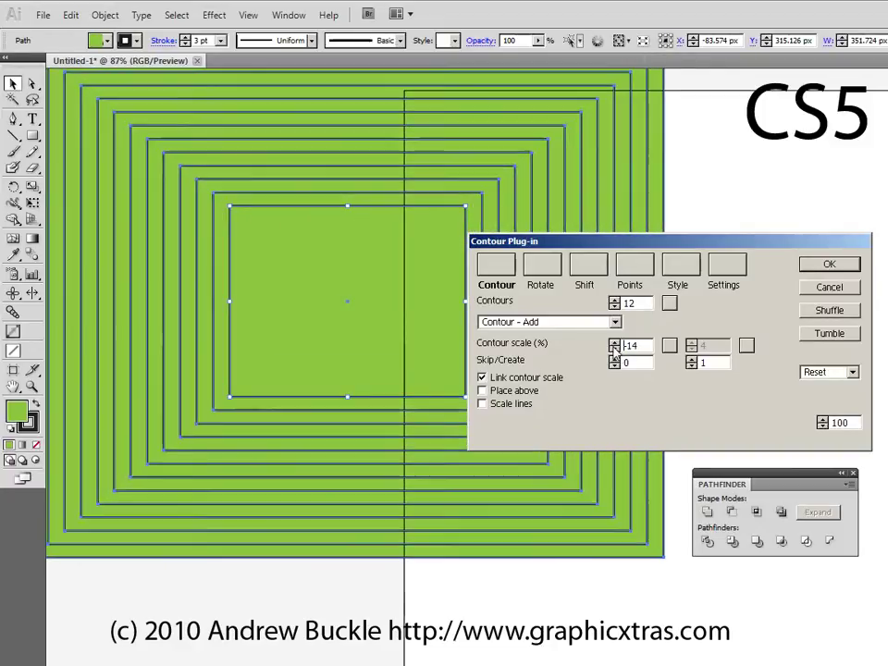
{"action": "left_click", "coordinate": [615, 343]}
{"action": "left_click", "coordinate": [615, 343]}
{"action": "left_click", "coordinate": [615, 343]}
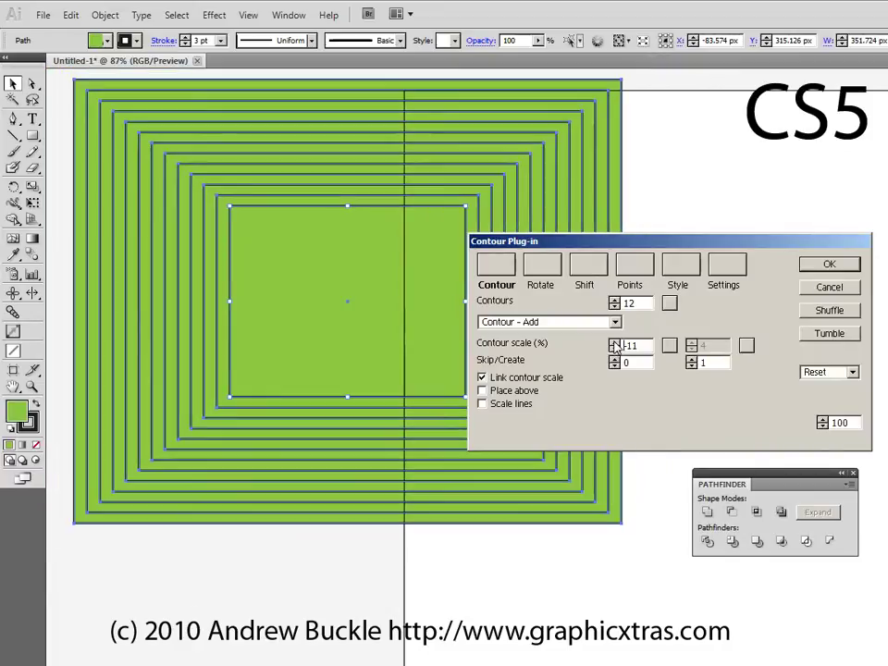
{"action": "left_click", "coordinate": [615, 343]}
{"action": "left_click", "coordinate": [615, 343]}
{"action": "left_click", "coordinate": [615, 343]}
{"action": "left_click", "coordinate": [615, 343]}
{"action": "left_click", "coordinate": [615, 343]}
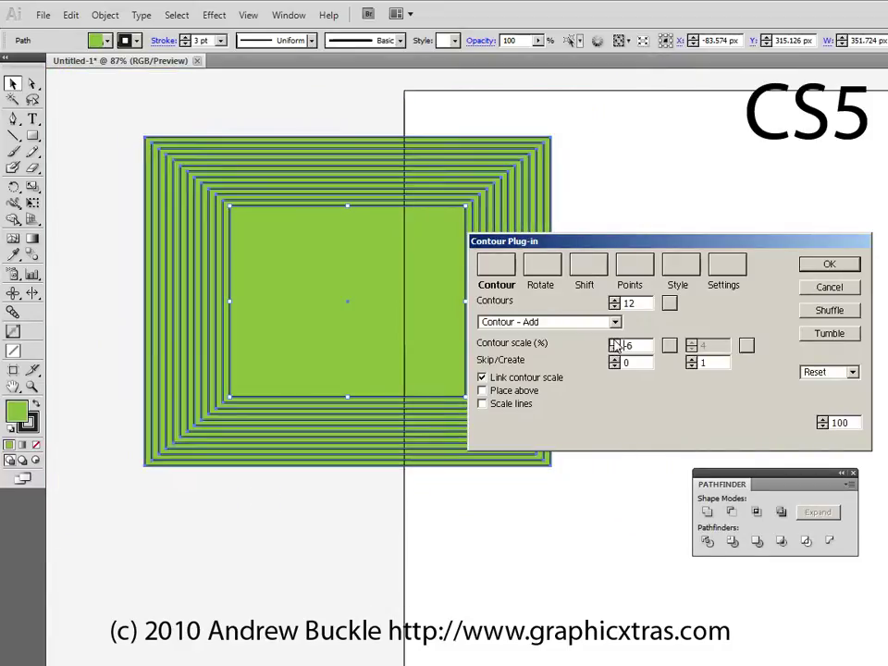
{"action": "left_click", "coordinate": [615, 343]}
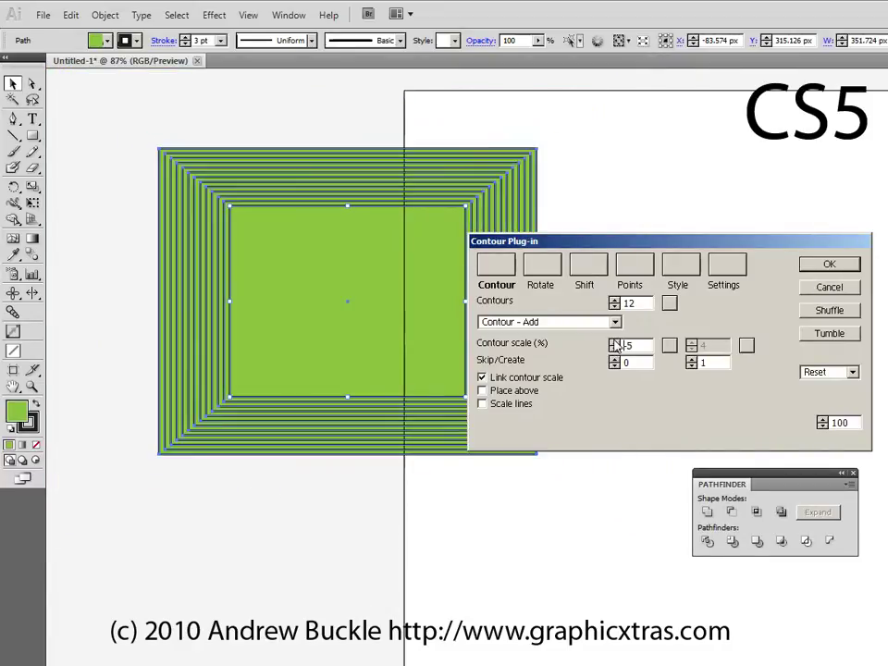
Step: Look over the Settings, Style and Points tabs, then unlink the two contour scale values
{"action": "left_click", "coordinate": [723, 270]}
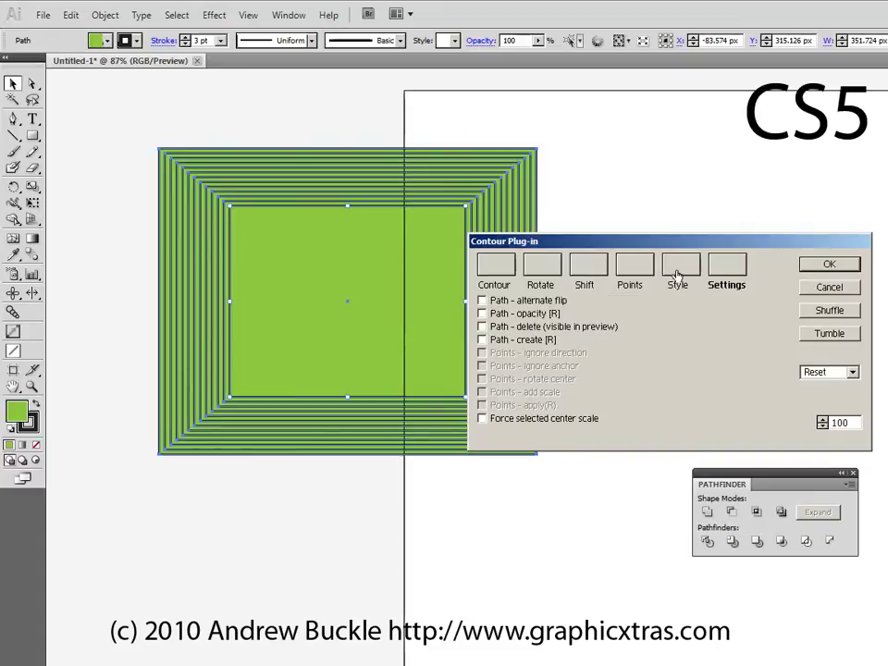
{"action": "left_click", "coordinate": [677, 270]}
{"action": "left_click", "coordinate": [636, 270]}
{"action": "left_click", "coordinate": [499, 268]}
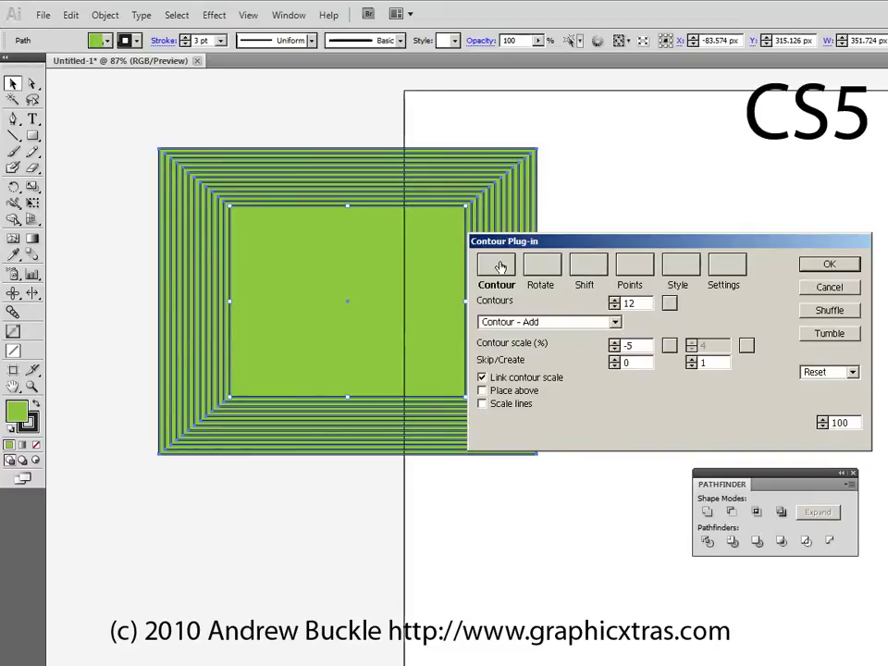
{"action": "left_click", "coordinate": [481, 378]}
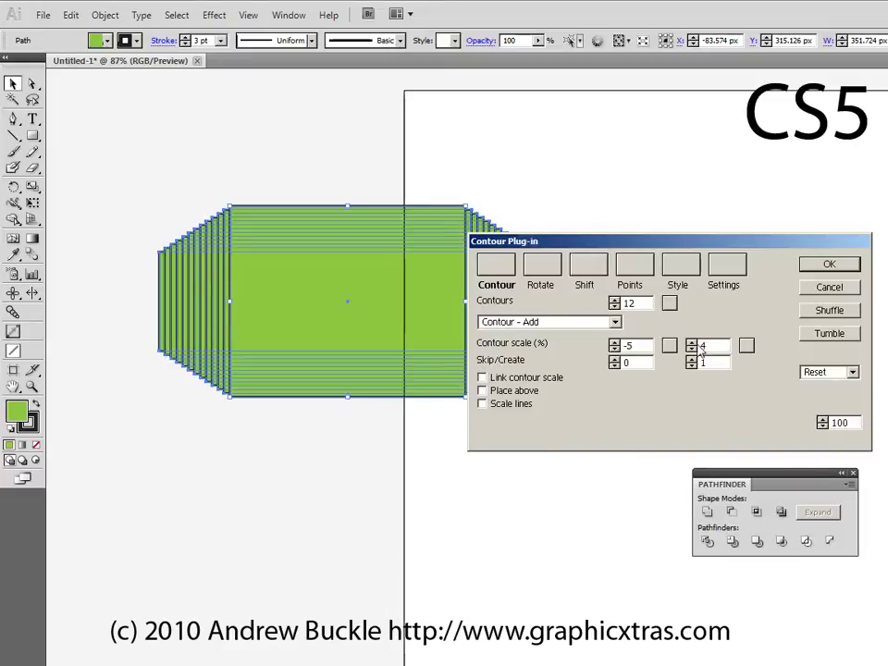
Step: Toggle the contour scale link, then push the second contour scale further into negative values
{"action": "left_click", "coordinate": [482, 378]}
{"action": "left_click", "coordinate": [482, 379]}
{"action": "left_click", "coordinate": [482, 378]}
{"action": "left_click", "coordinate": [481, 378]}
{"action": "left_click", "coordinate": [693, 352]}
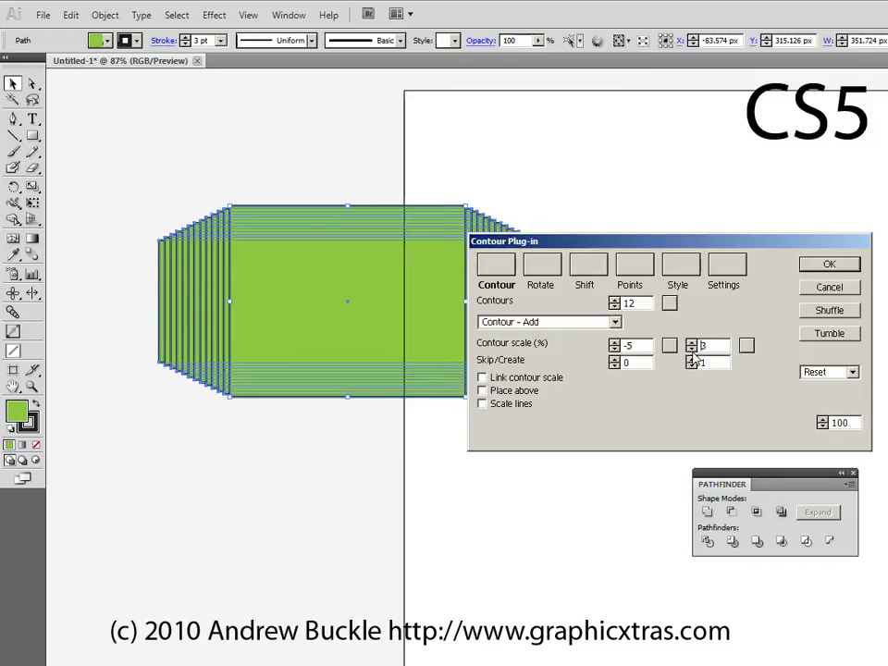
{"action": "left_click", "coordinate": [693, 351]}
{"action": "left_click", "coordinate": [692, 351]}
{"action": "left_click", "coordinate": [692, 352]}
{"action": "left_click", "coordinate": [692, 352]}
{"action": "left_click", "coordinate": [693, 351]}
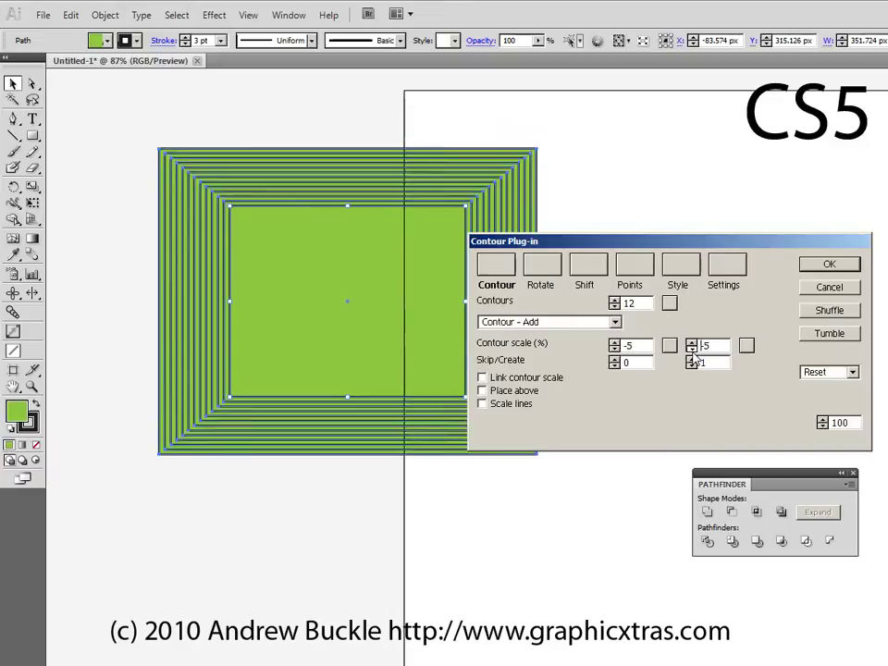
{"action": "left_click", "coordinate": [693, 352]}
{"action": "left_click", "coordinate": [693, 351]}
{"action": "left_click", "coordinate": [693, 351]}
{"action": "left_click", "coordinate": [692, 352]}
{"action": "left_click", "coordinate": [693, 351]}
{"action": "left_click", "coordinate": [692, 352]}
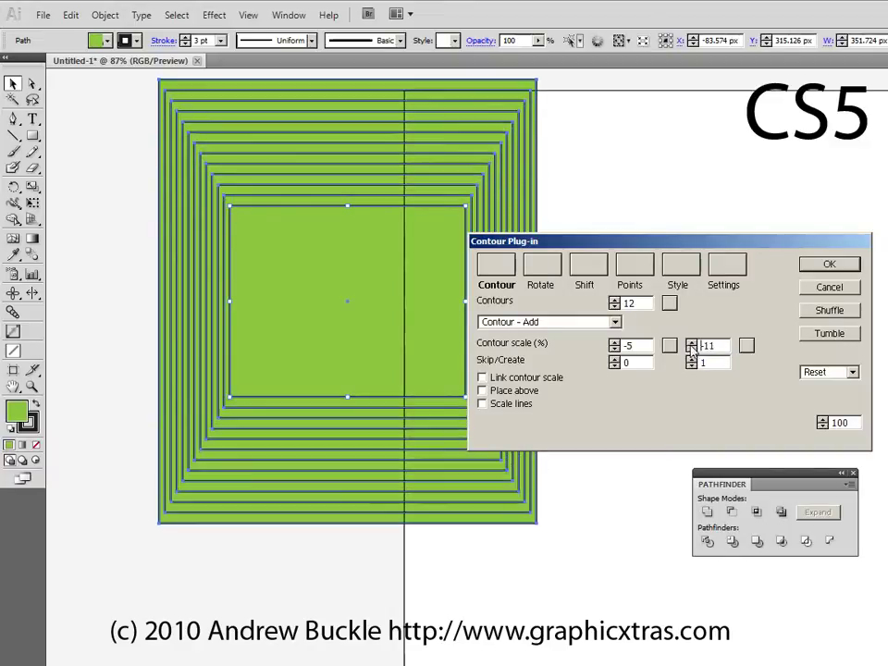
Step: Raise the second scale into positive values, then relink both scales at -6%
{"action": "left_click", "coordinate": [691, 343]}
{"action": "left_click", "coordinate": [692, 343]}
{"action": "left_click", "coordinate": [692, 343]}
{"action": "left_click", "coordinate": [692, 343]}
{"action": "left_click", "coordinate": [691, 343]}
{"action": "left_click", "coordinate": [692, 343]}
{"action": "left_click", "coordinate": [691, 343]}
{"action": "left_click", "coordinate": [692, 343]}
{"action": "left_click", "coordinate": [692, 343]}
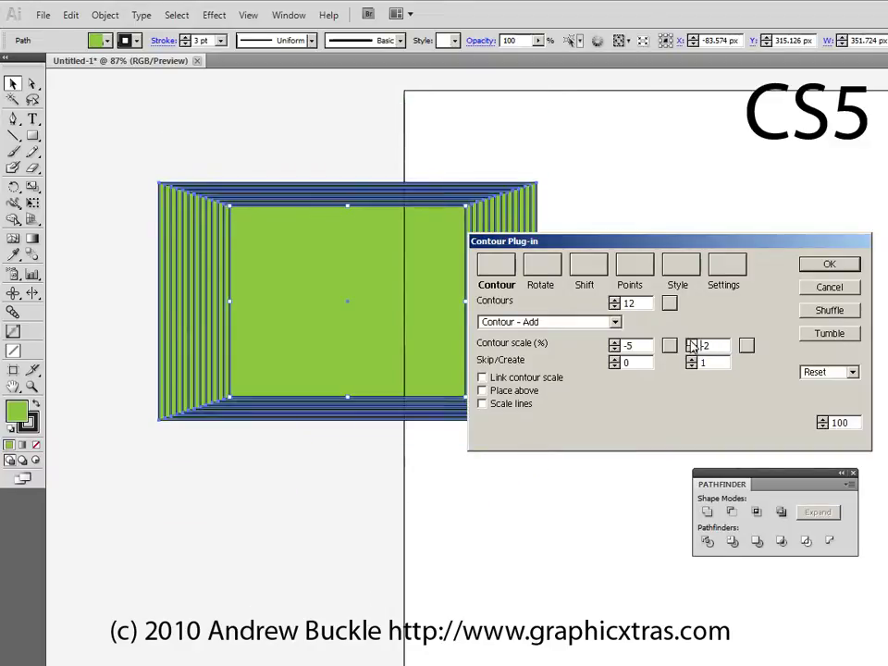
{"action": "left_click", "coordinate": [692, 344]}
{"action": "left_click", "coordinate": [692, 343]}
{"action": "left_click", "coordinate": [691, 343]}
{"action": "left_click", "coordinate": [692, 343]}
{"action": "left_click", "coordinate": [691, 343]}
{"action": "left_click", "coordinate": [692, 343]}
{"action": "left_click", "coordinate": [692, 344]}
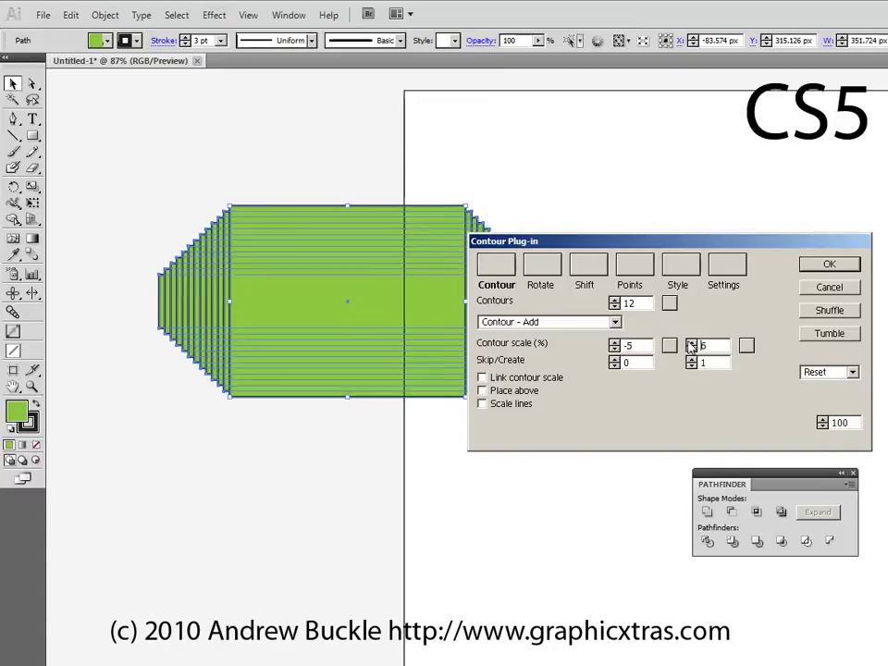
{"action": "left_click", "coordinate": [482, 378]}
{"action": "left_click", "coordinate": [615, 348]}
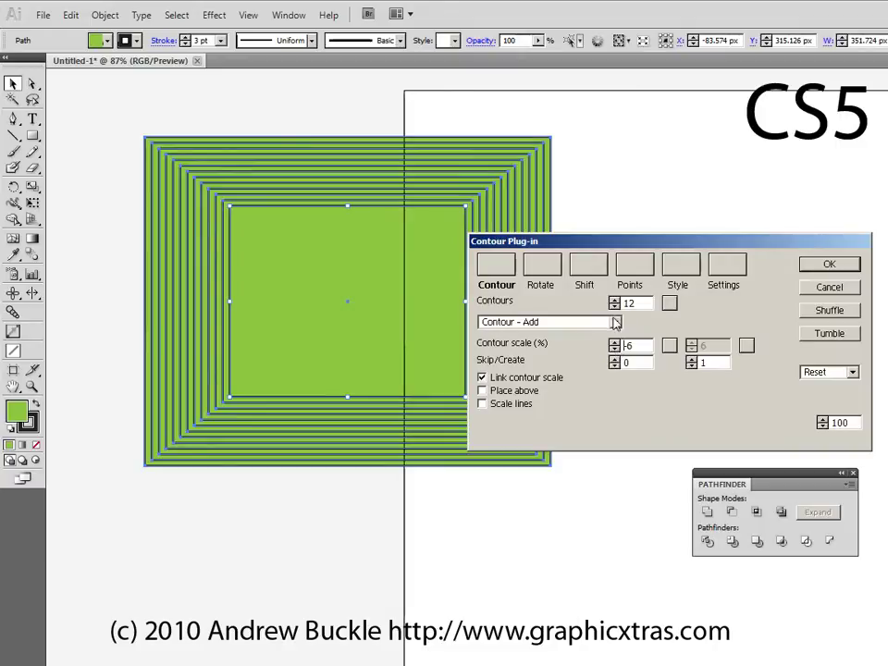
Step: Raise the contour count to 18 and try skipping one and two contours per cycle
{"action": "left_click", "coordinate": [614, 300]}
{"action": "left_click", "coordinate": [614, 301]}
{"action": "left_click", "coordinate": [614, 300]}
{"action": "left_click", "coordinate": [615, 301]}
{"action": "left_click", "coordinate": [614, 301]}
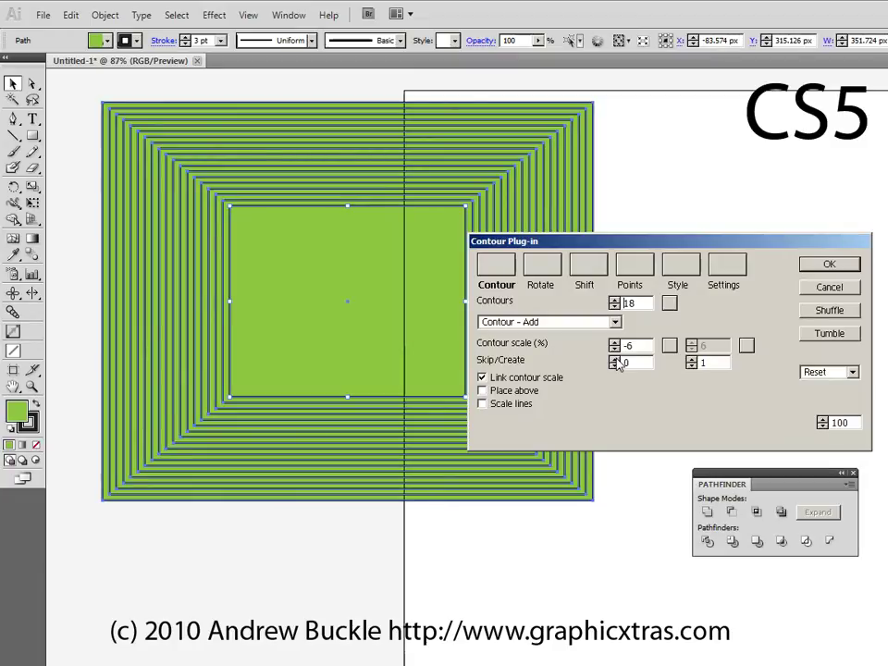
{"action": "left_click", "coordinate": [615, 360]}
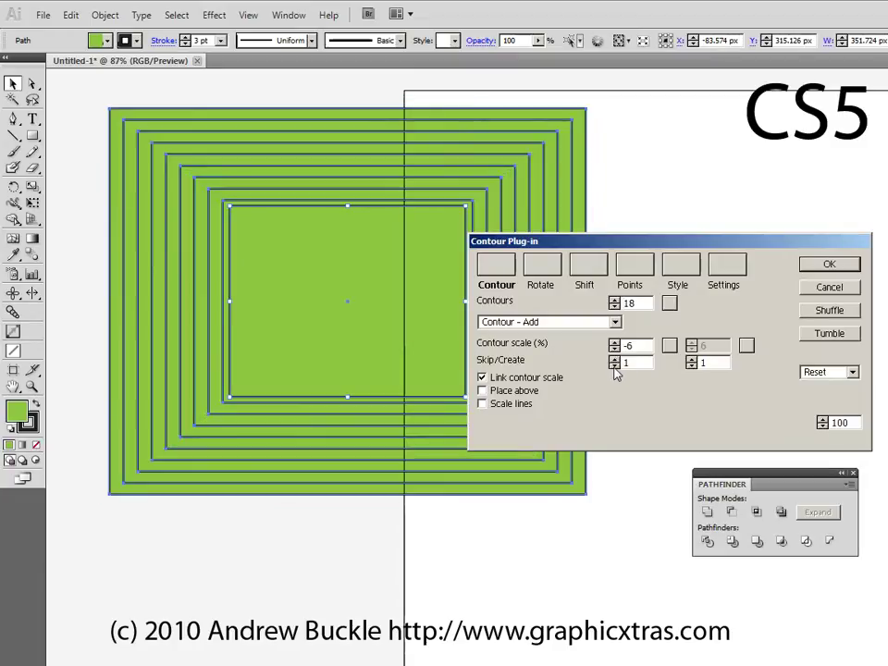
{"action": "left_click", "coordinate": [614, 365]}
{"action": "left_click", "coordinate": [614, 360]}
{"action": "left_click", "coordinate": [614, 360]}
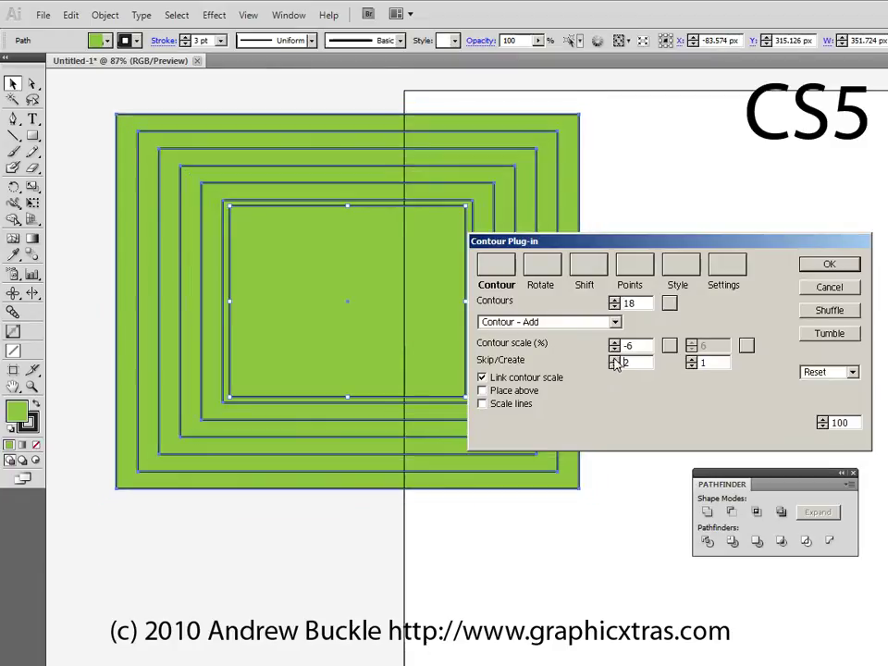
Step: Try creating two and three contours per cycle, then reset Skip to 0 and Create to 1
{"action": "left_click", "coordinate": [691, 360]}
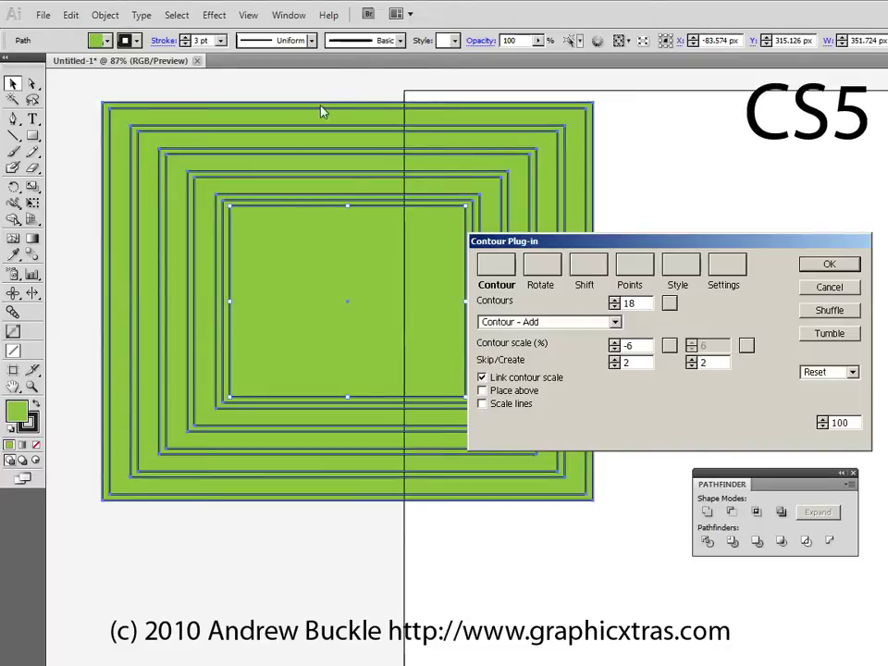
{"action": "left_click", "coordinate": [691, 365]}
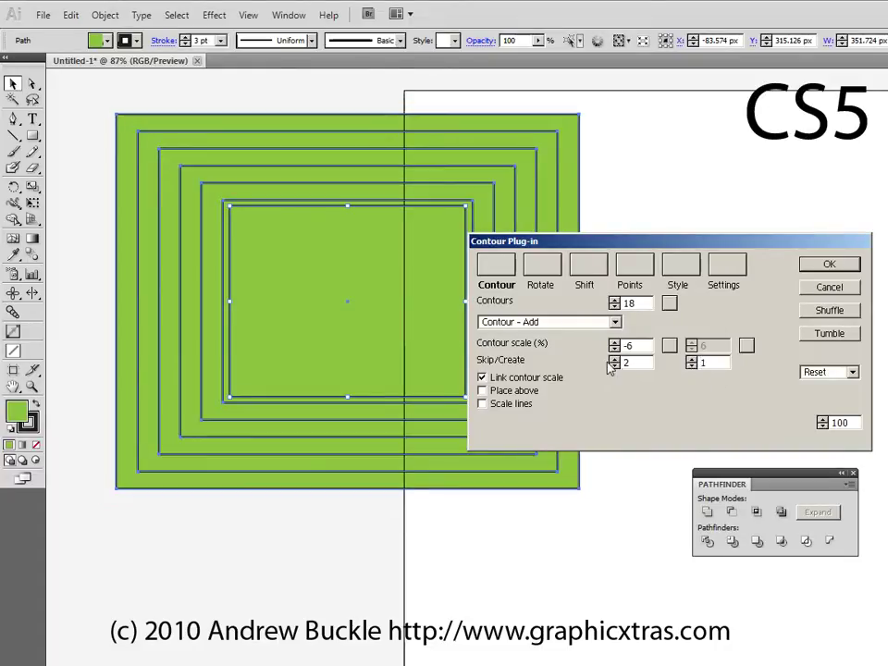
{"action": "left_click", "coordinate": [614, 365]}
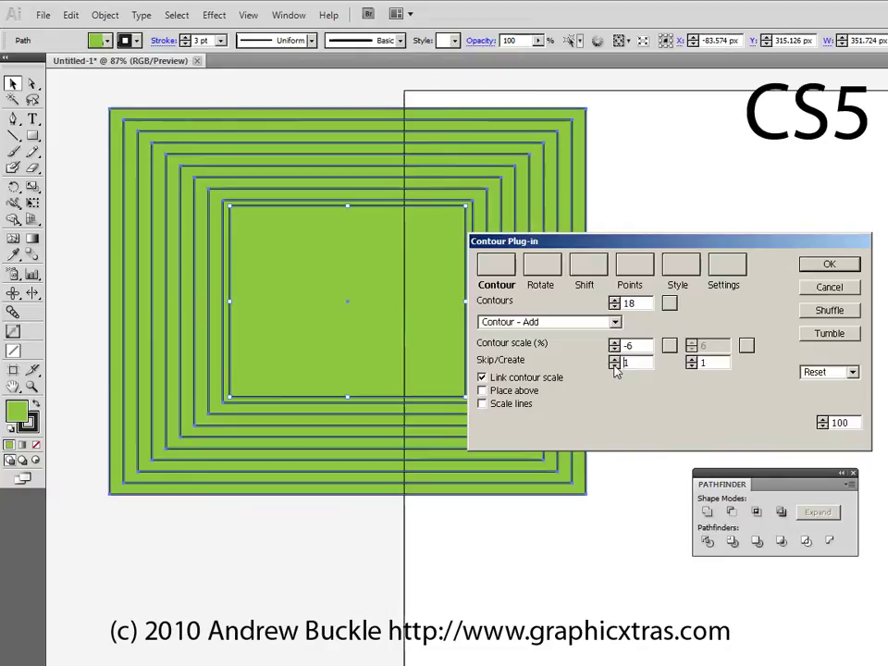
{"action": "left_click", "coordinate": [693, 361]}
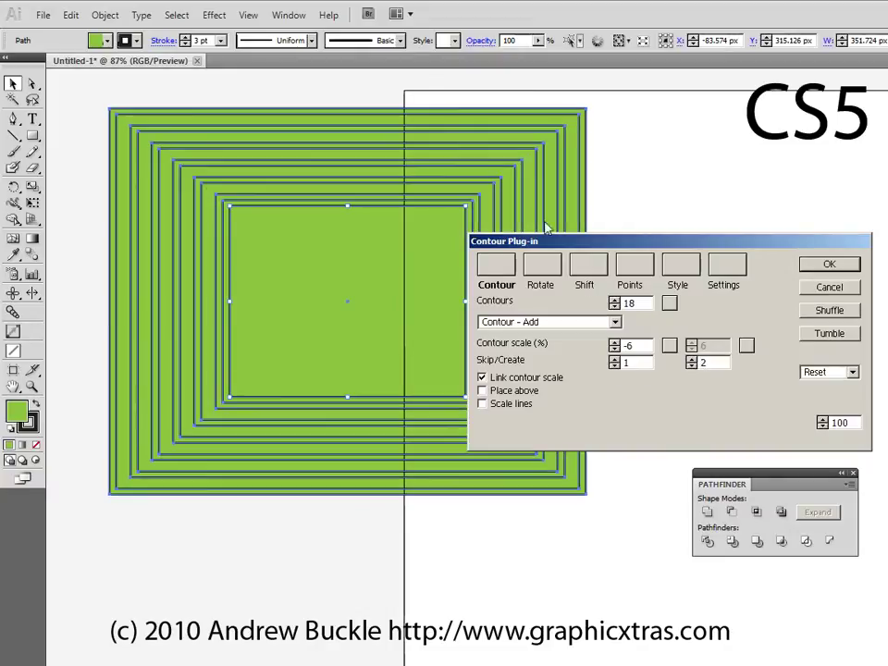
{"action": "left_click", "coordinate": [693, 360]}
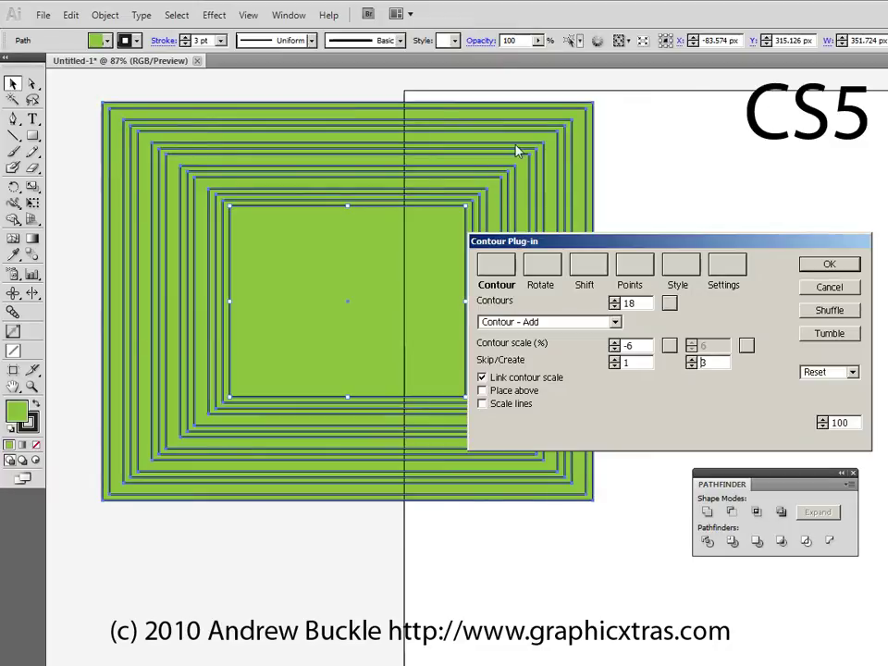
{"action": "left_click", "coordinate": [691, 367]}
{"action": "left_click", "coordinate": [692, 366]}
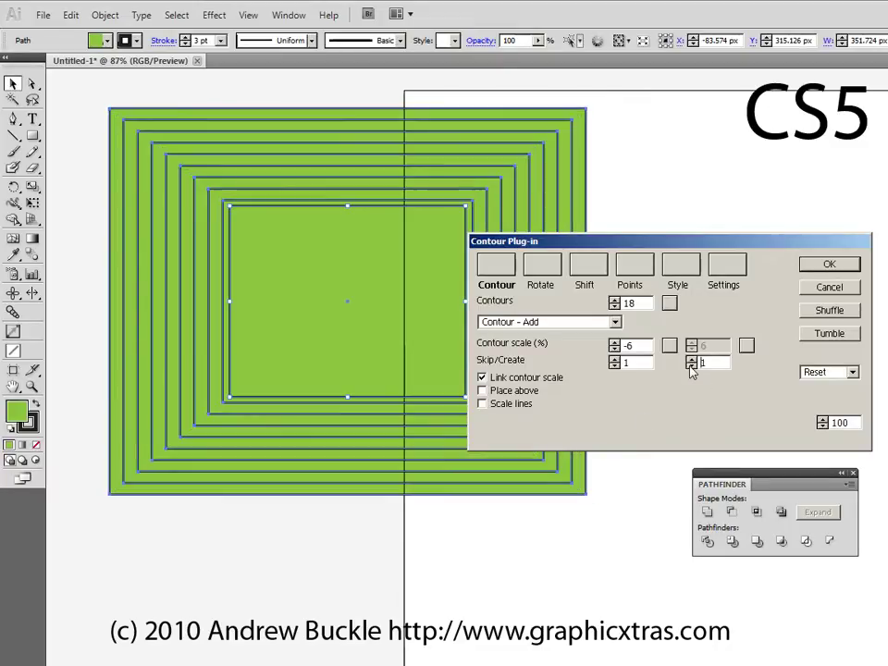
{"action": "left_click", "coordinate": [614, 365]}
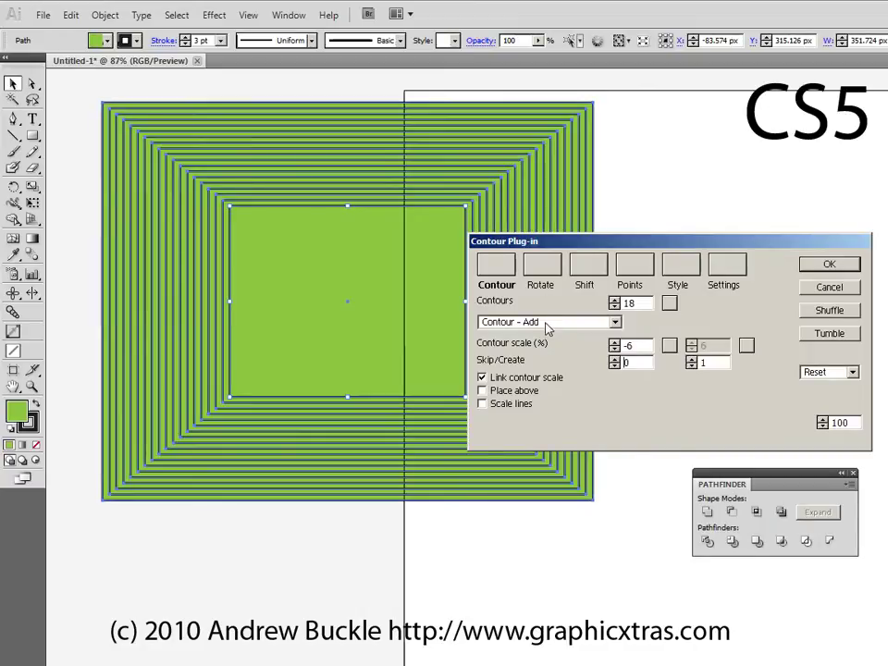
Step: Reduce the number of contours to 10
{"action": "left_click", "coordinate": [614, 308]}
{"action": "left_click", "coordinate": [614, 308]}
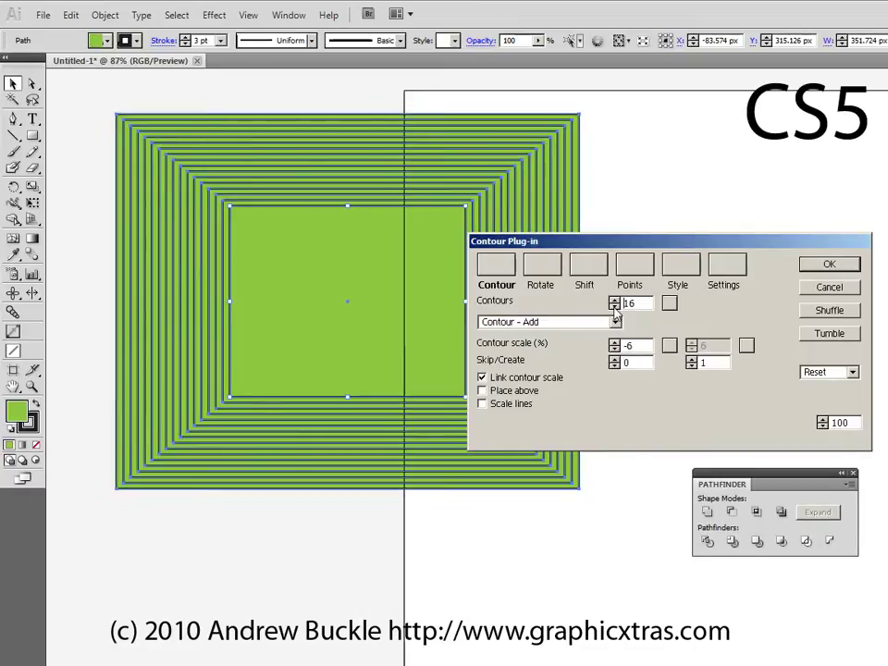
{"action": "left_click", "coordinate": [614, 308]}
{"action": "left_click", "coordinate": [614, 308]}
{"action": "left_click", "coordinate": [614, 308]}
{"action": "left_click", "coordinate": [614, 308]}
{"action": "left_click", "coordinate": [614, 308]}
{"action": "left_click", "coordinate": [614, 308]}
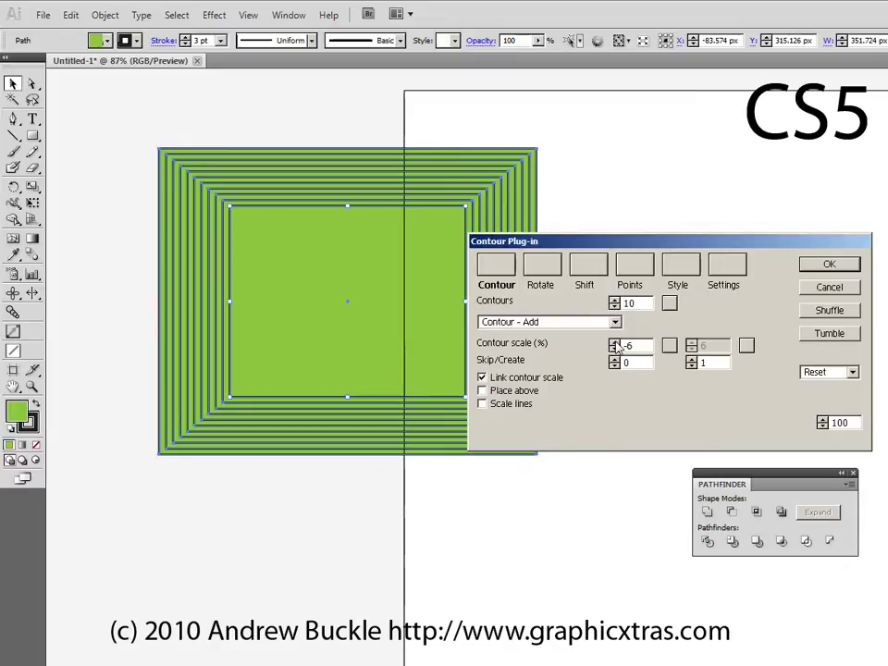
Step: Raise the contour scale to 5 and place the contours above the rectangle
{"action": "left_click", "coordinate": [614, 343]}
{"action": "left_click", "coordinate": [614, 343]}
{"action": "left_click", "coordinate": [614, 343]}
{"action": "left_click", "coordinate": [614, 343]}
{"action": "left_click", "coordinate": [614, 343]}
{"action": "left_click", "coordinate": [614, 343]}
{"action": "left_click", "coordinate": [614, 343]}
{"action": "left_click", "coordinate": [614, 343]}
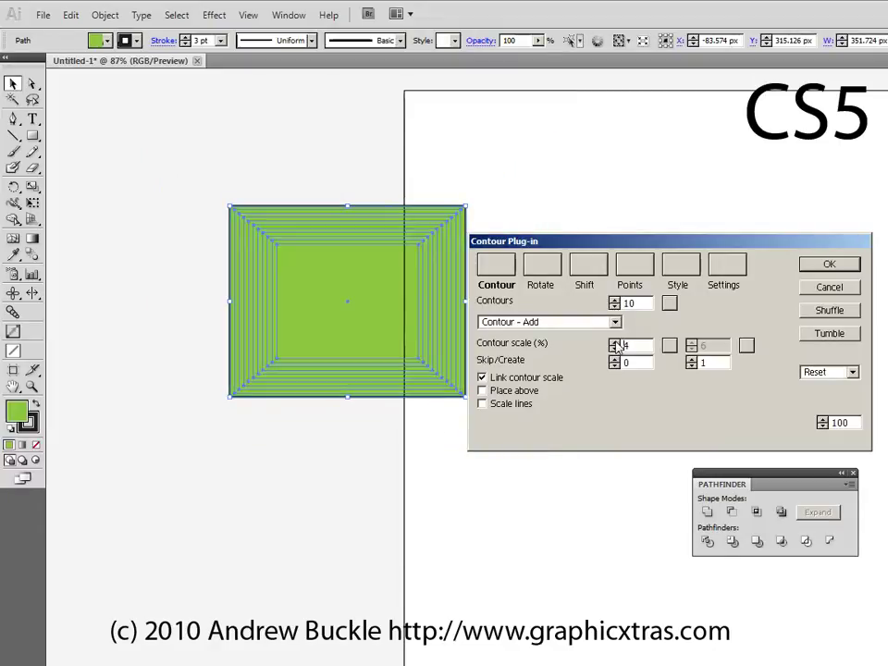
{"action": "left_click", "coordinate": [615, 342]}
{"action": "left_click", "coordinate": [482, 390]}
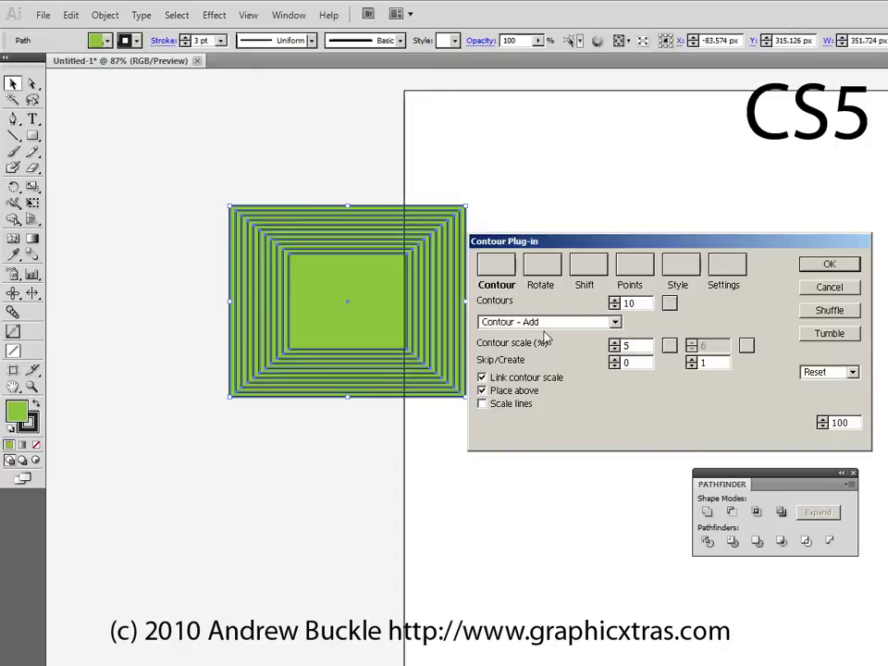
Step: Try the Contour - Accumulate, Contour - Halved and drag-variant contour styles
{"action": "left_click", "coordinate": [564, 323]}
{"action": "left_click", "coordinate": [536, 347]}
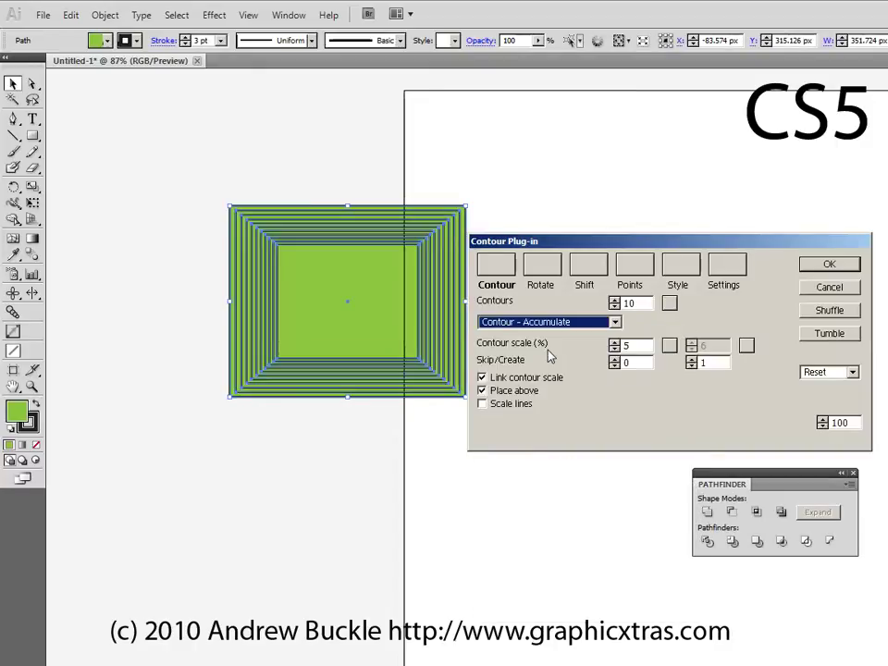
{"action": "left_click", "coordinate": [532, 322]}
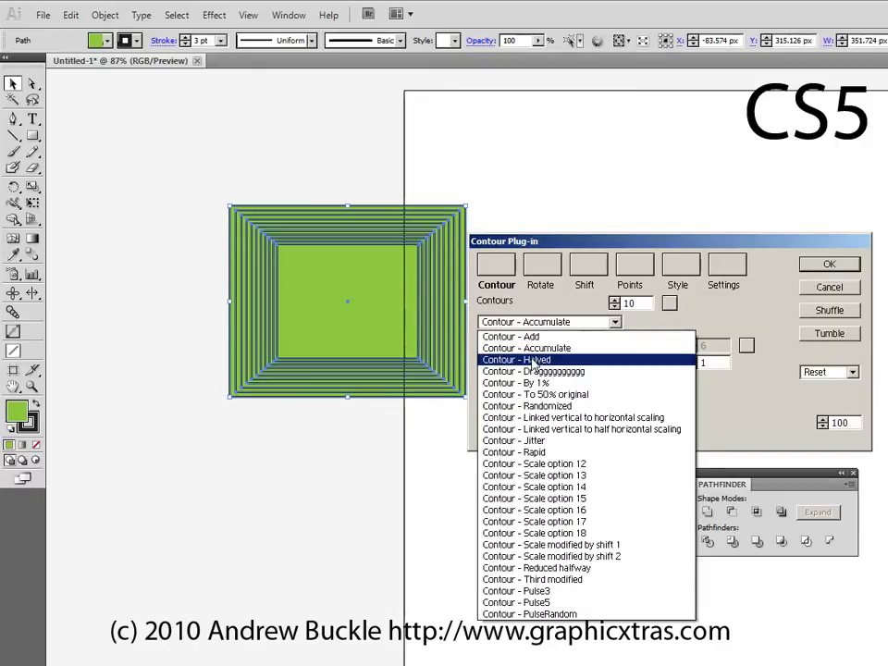
{"action": "left_click", "coordinate": [533, 361]}
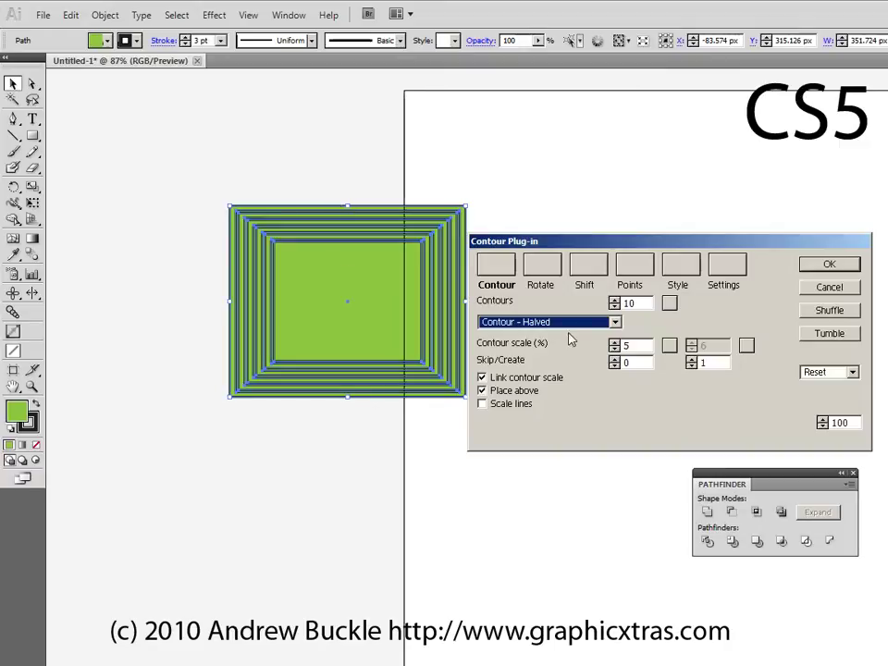
{"action": "left_click", "coordinate": [568, 322]}
{"action": "left_click", "coordinate": [553, 372]}
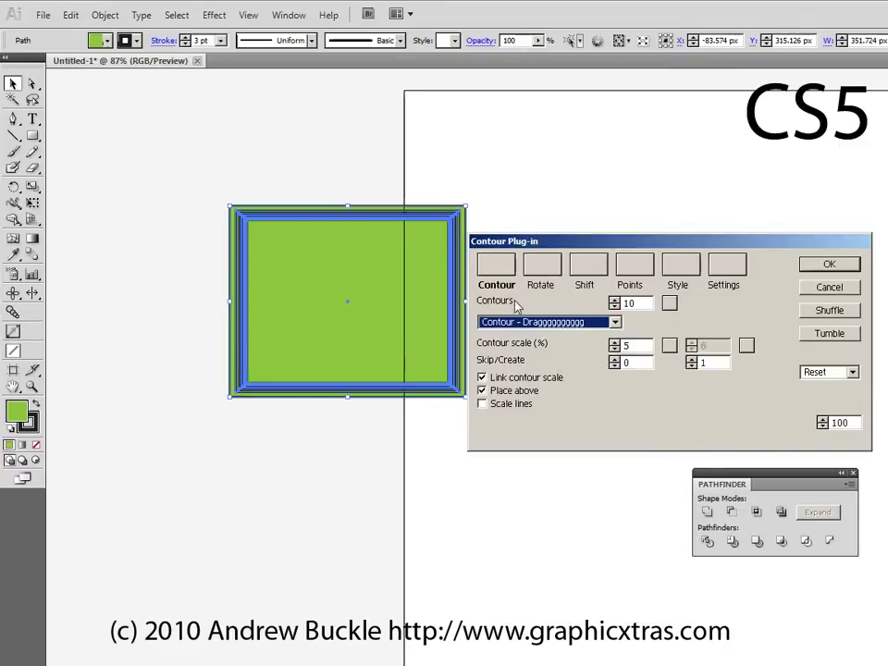
Step: Adjust the contour scale, then choose the Contour - By 1% style
{"action": "left_click", "coordinate": [615, 350]}
{"action": "left_click", "coordinate": [614, 342]}
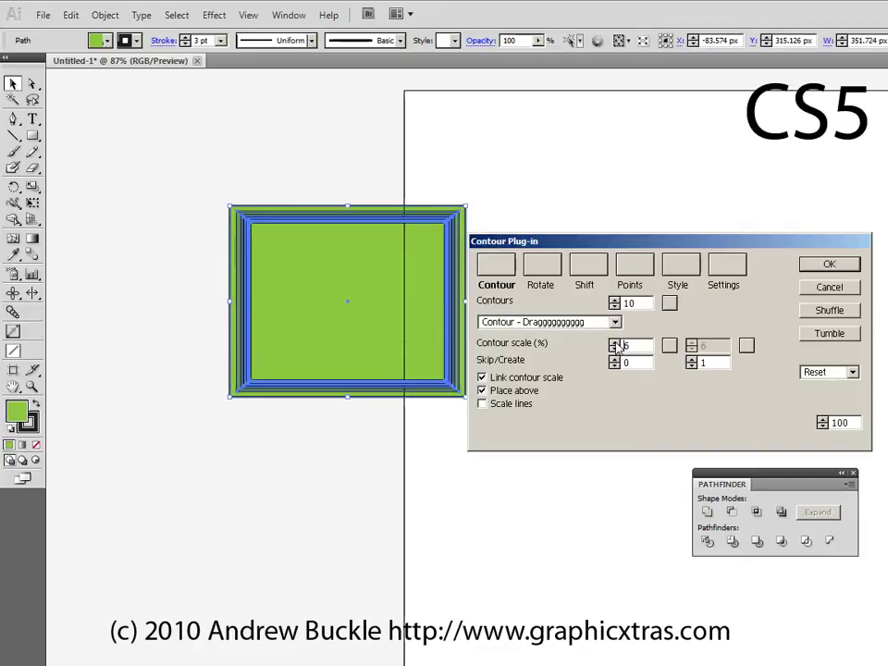
{"action": "left_click", "coordinate": [614, 342]}
{"action": "left_click", "coordinate": [614, 343]}
{"action": "left_click", "coordinate": [614, 342]}
{"action": "left_click", "coordinate": [614, 341]}
{"action": "left_click", "coordinate": [614, 341]}
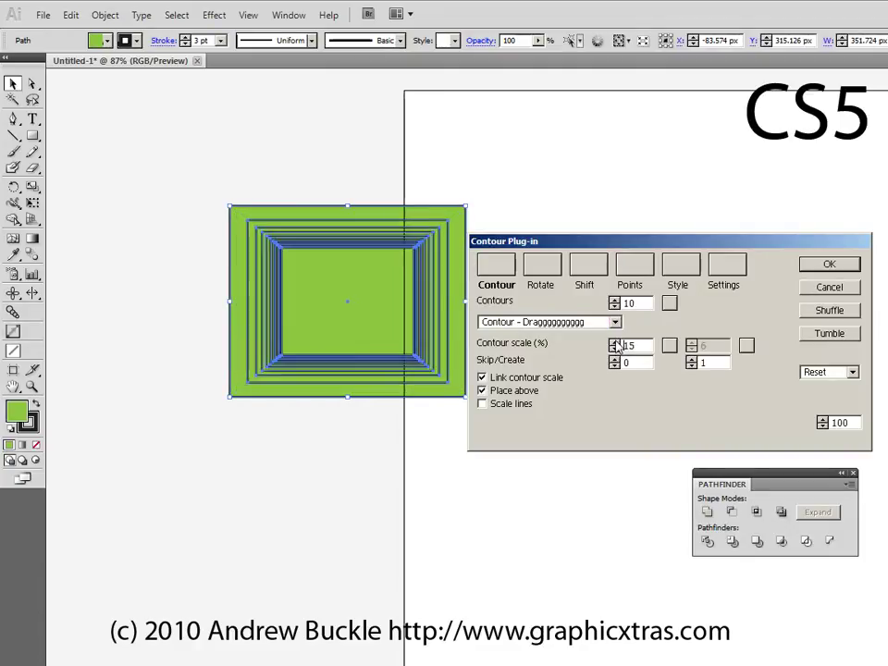
{"action": "left_click", "coordinate": [614, 341]}
{"action": "left_click", "coordinate": [614, 341]}
{"action": "left_click", "coordinate": [615, 341]}
{"action": "left_click", "coordinate": [614, 342]}
{"action": "left_click", "coordinate": [614, 342]}
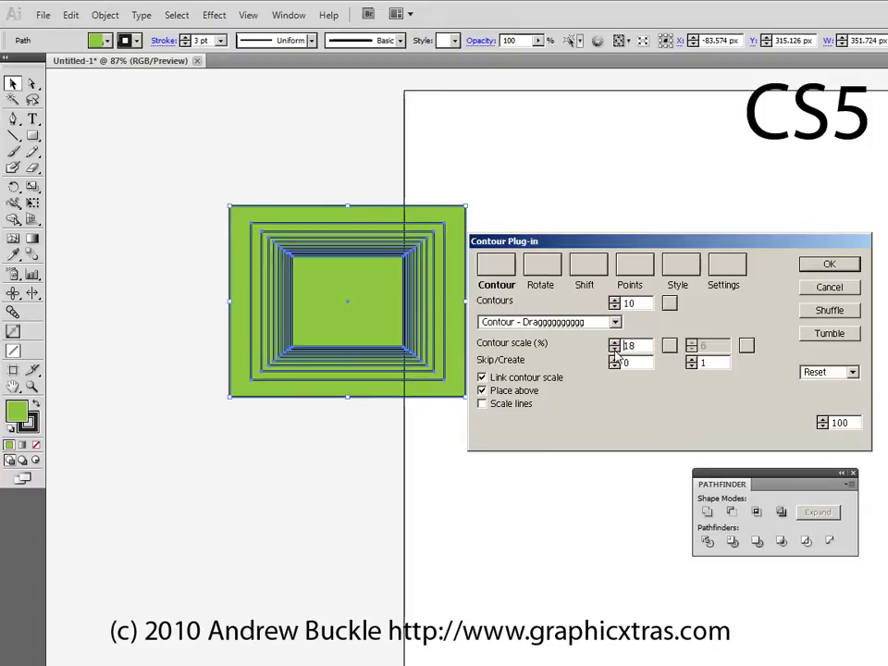
{"action": "left_click", "coordinate": [561, 324]}
{"action": "scroll", "coordinate": [560, 326], "scroll_direction": "up", "scroll_amount": 3}
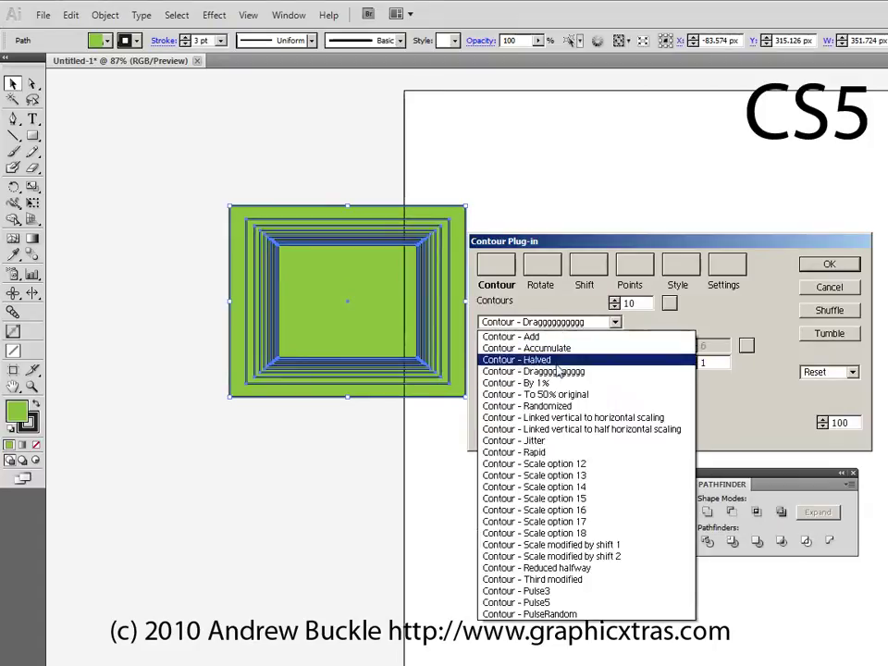
{"action": "left_click", "coordinate": [558, 383]}
Step: Lower the contour scale to 1% and turn on Scale lines
{"action": "left_click", "coordinate": [614, 350]}
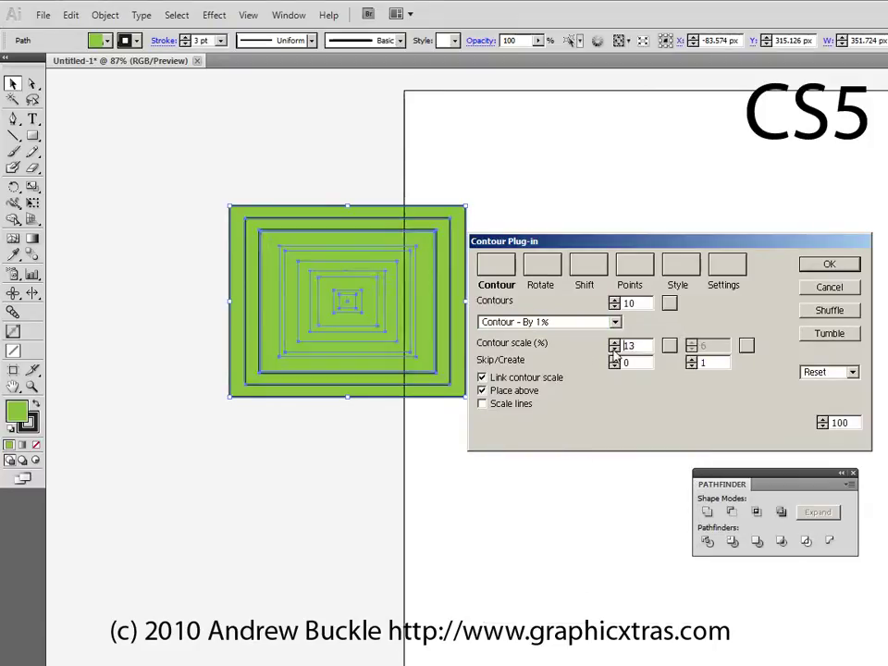
{"action": "left_click", "coordinate": [614, 350]}
{"action": "left_click", "coordinate": [614, 349]}
{"action": "left_click", "coordinate": [614, 350]}
{"action": "left_click", "coordinate": [615, 349]}
{"action": "left_click", "coordinate": [614, 350]}
{"action": "left_click", "coordinate": [614, 350]}
{"action": "left_click", "coordinate": [614, 350]}
{"action": "left_click", "coordinate": [614, 349]}
{"action": "left_click", "coordinate": [614, 350]}
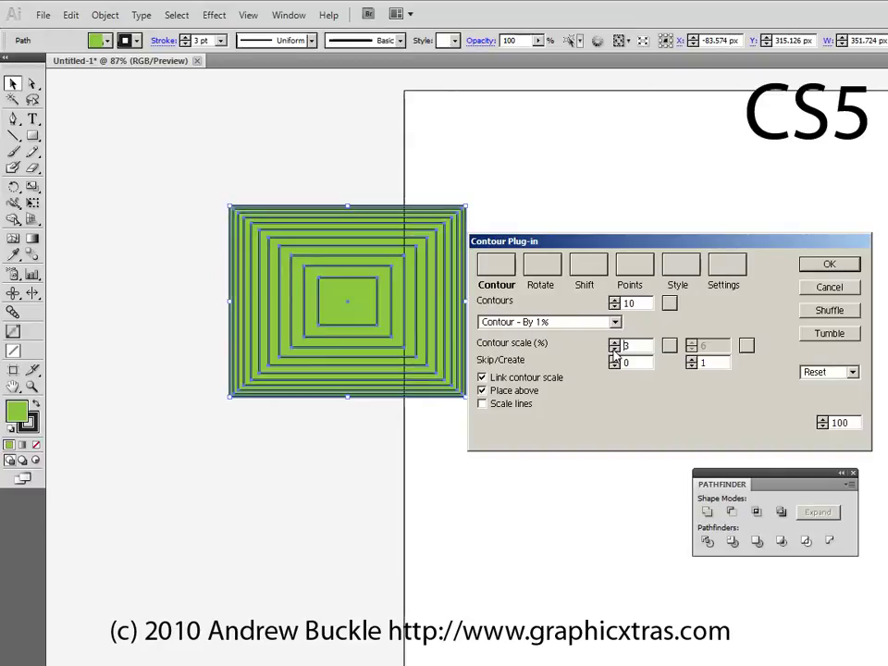
{"action": "left_click", "coordinate": [614, 349]}
{"action": "left_click", "coordinate": [614, 350]}
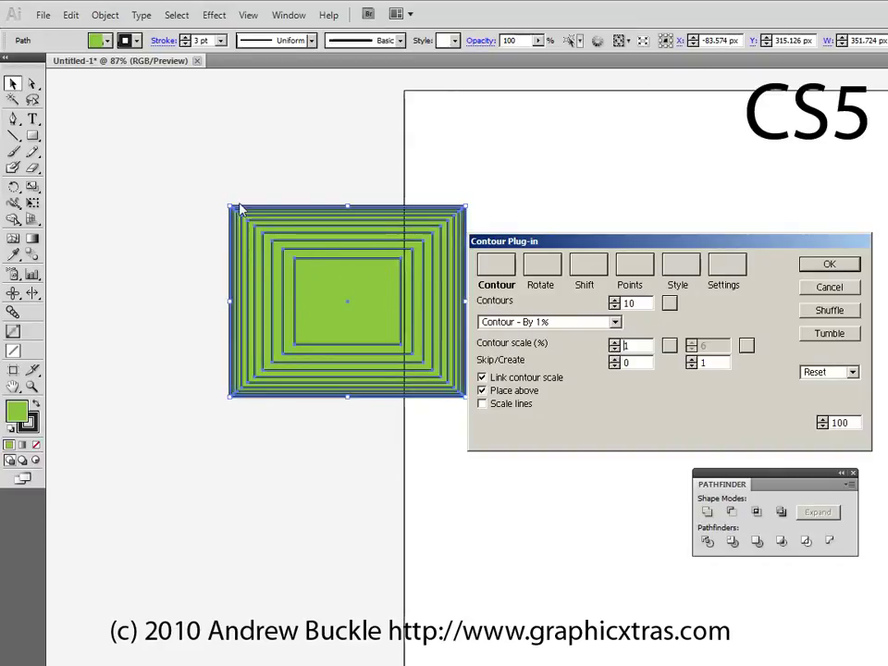
{"action": "left_click", "coordinate": [481, 404]}
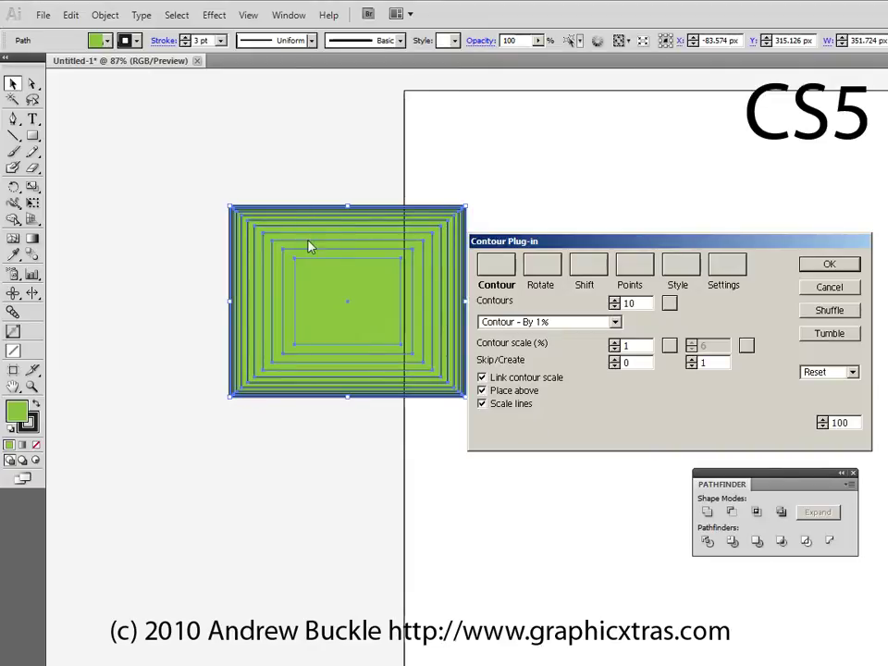
Step: Turn off Scale lines and raise the contour scale to 5%
{"action": "left_click", "coordinate": [482, 404]}
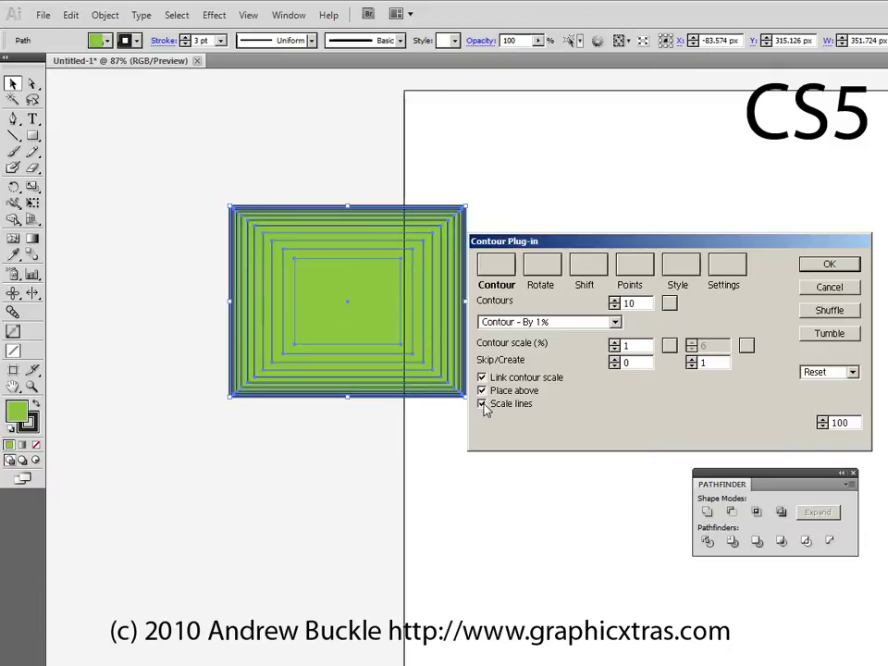
{"action": "left_click", "coordinate": [614, 342]}
{"action": "left_click", "coordinate": [615, 343]}
{"action": "left_click", "coordinate": [614, 343]}
{"action": "left_click", "coordinate": [614, 342]}
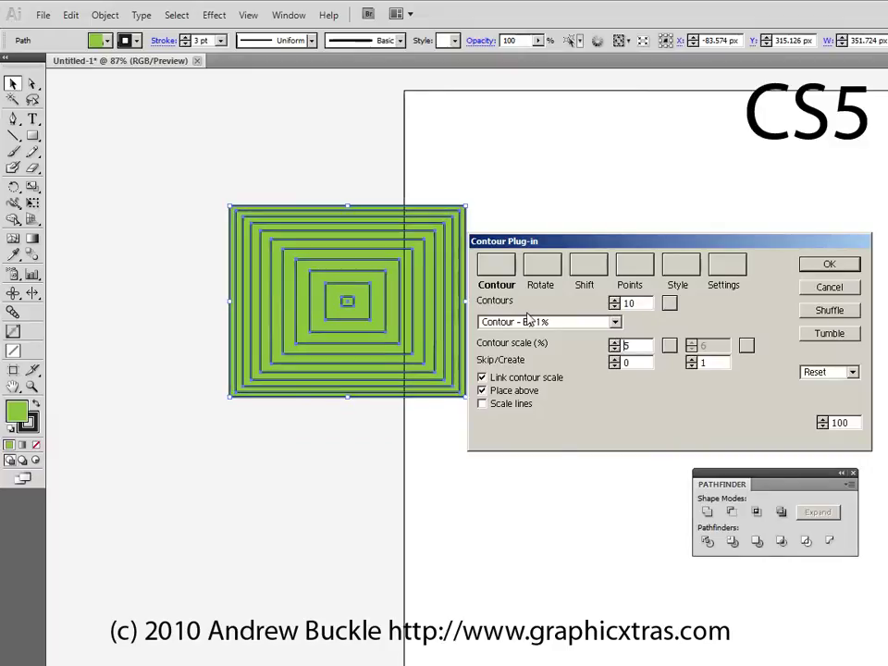
Step: Try the Contour - Add, Scale option 13, Scale option 17, Scale modified by shift 2 and Randomized presets
{"action": "left_click", "coordinate": [538, 321]}
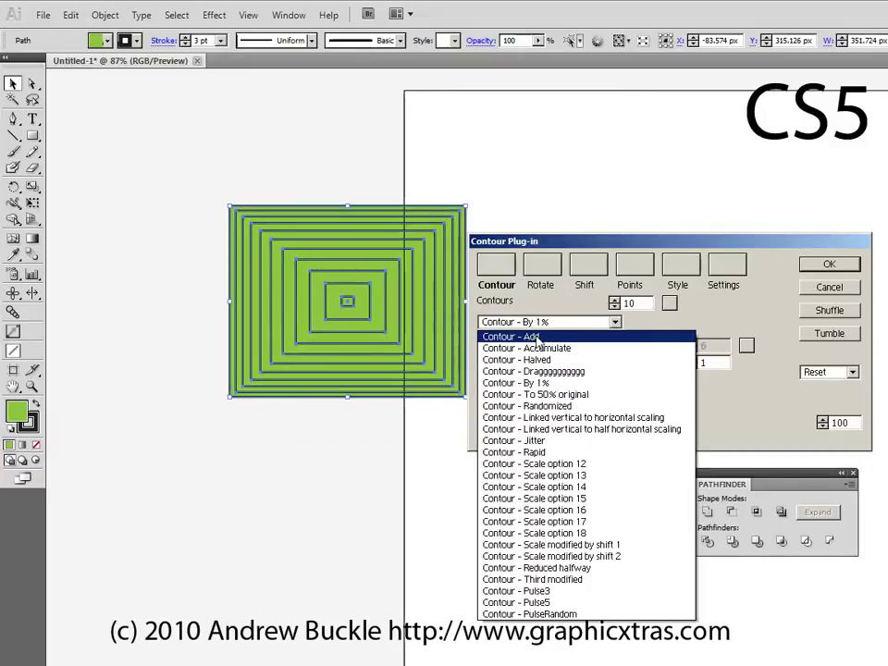
{"action": "left_click", "coordinate": [539, 337]}
{"action": "left_click", "coordinate": [541, 321]}
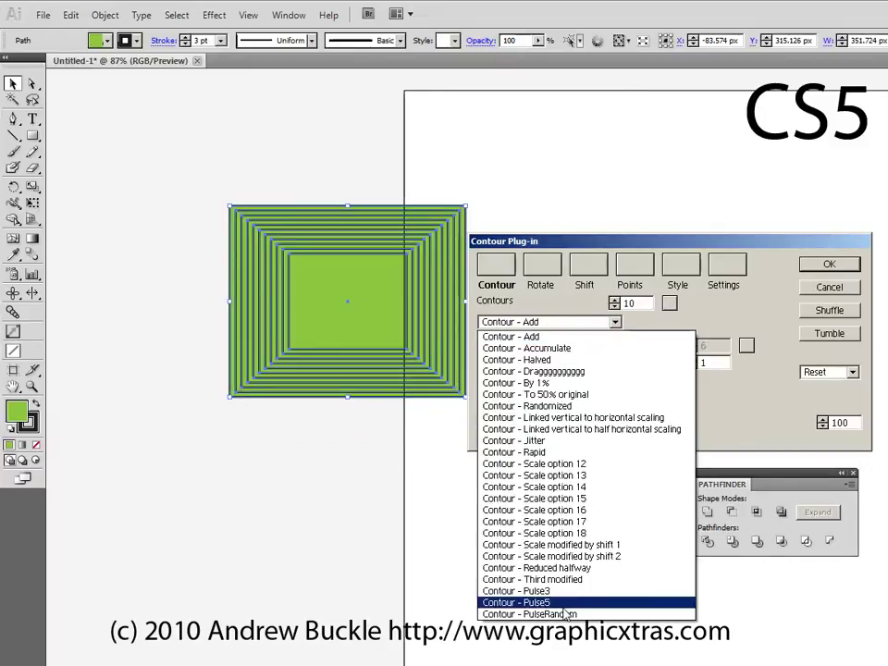
{"action": "left_click", "coordinate": [538, 476]}
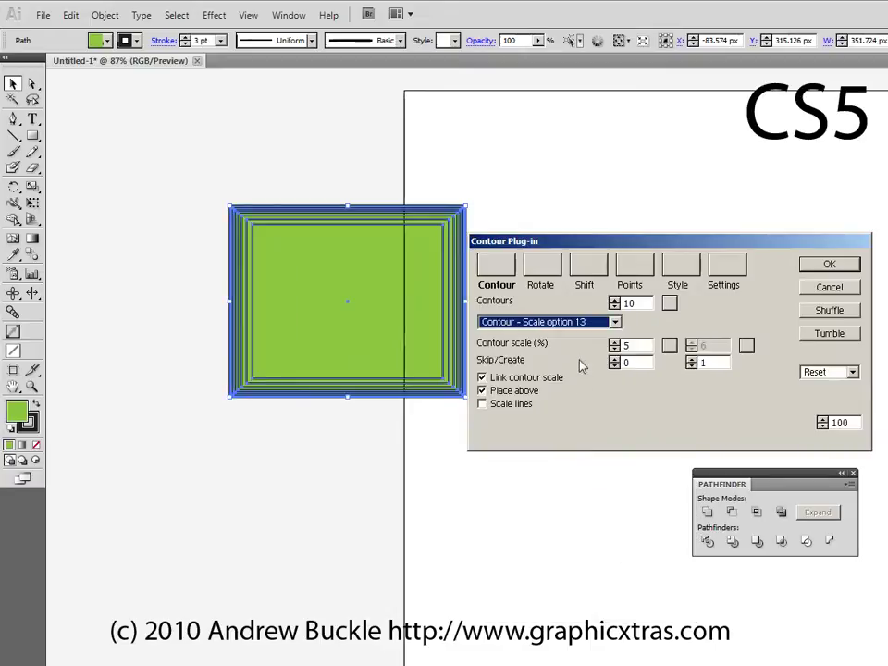
{"action": "left_click", "coordinate": [546, 321]}
{"action": "left_click", "coordinate": [549, 522]}
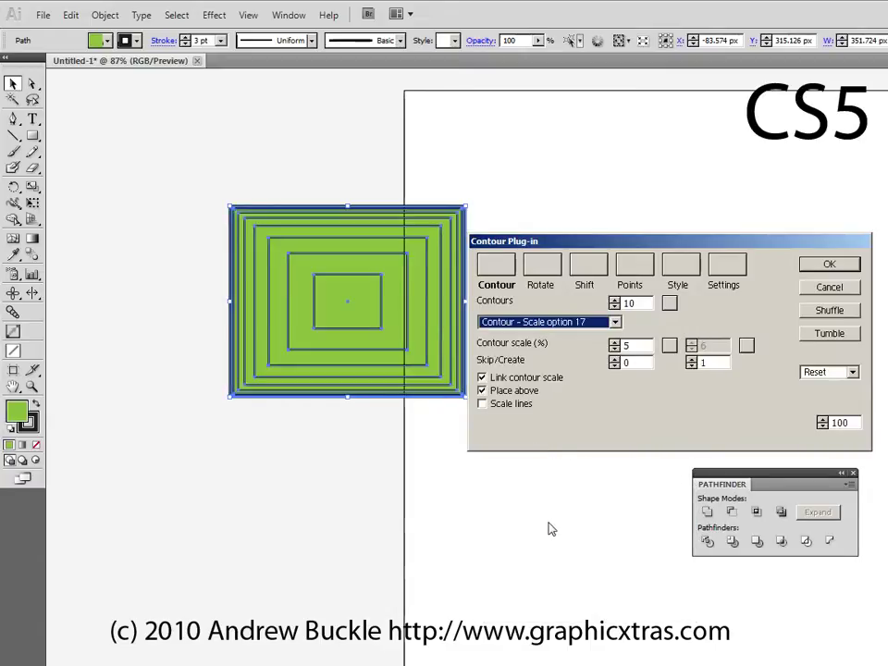
{"action": "left_click", "coordinate": [564, 322]}
{"action": "left_click", "coordinate": [546, 612]}
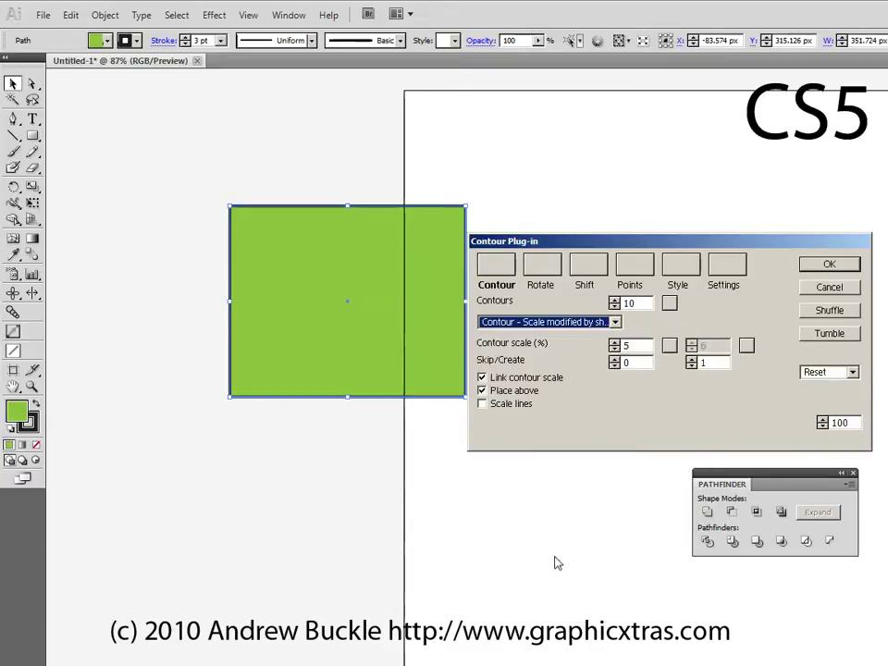
{"action": "left_click", "coordinate": [556, 323]}
{"action": "left_click", "coordinate": [553, 405]}
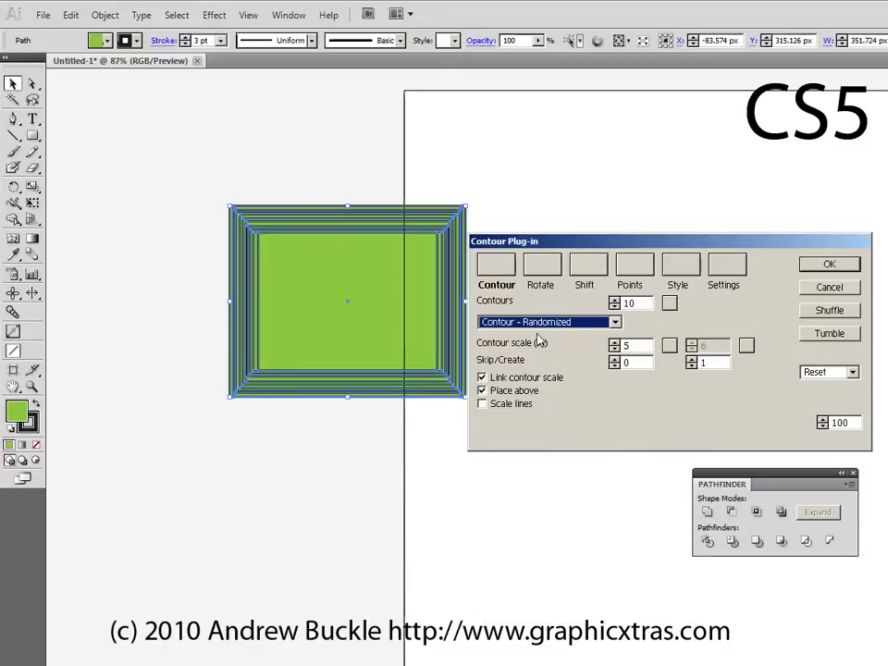
Step: Reduce the contours to 7 and widen the contour scale up to 15
{"action": "left_click", "coordinate": [615, 342]}
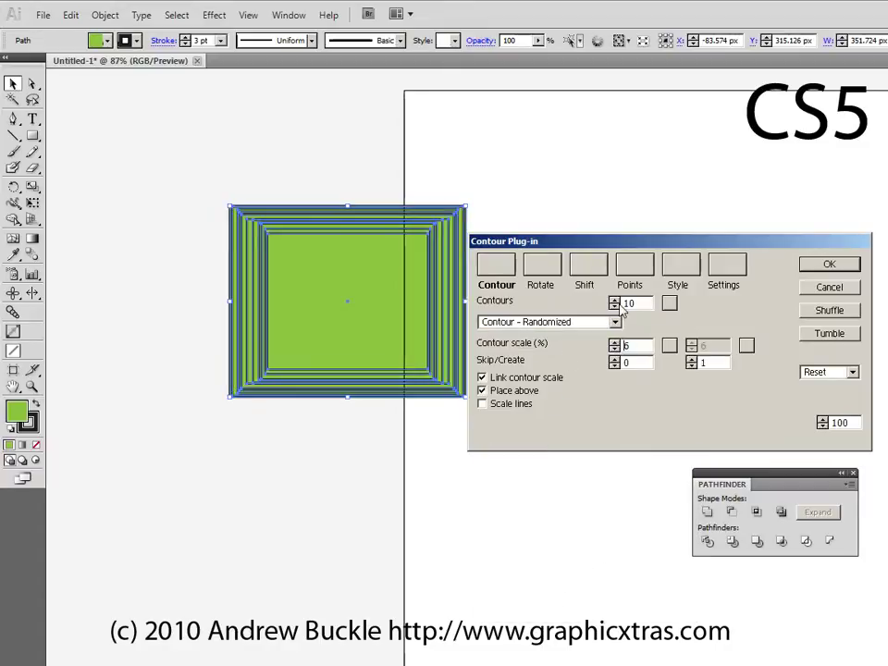
{"action": "left_click", "coordinate": [615, 306]}
{"action": "left_click", "coordinate": [615, 306]}
{"action": "left_click", "coordinate": [615, 306]}
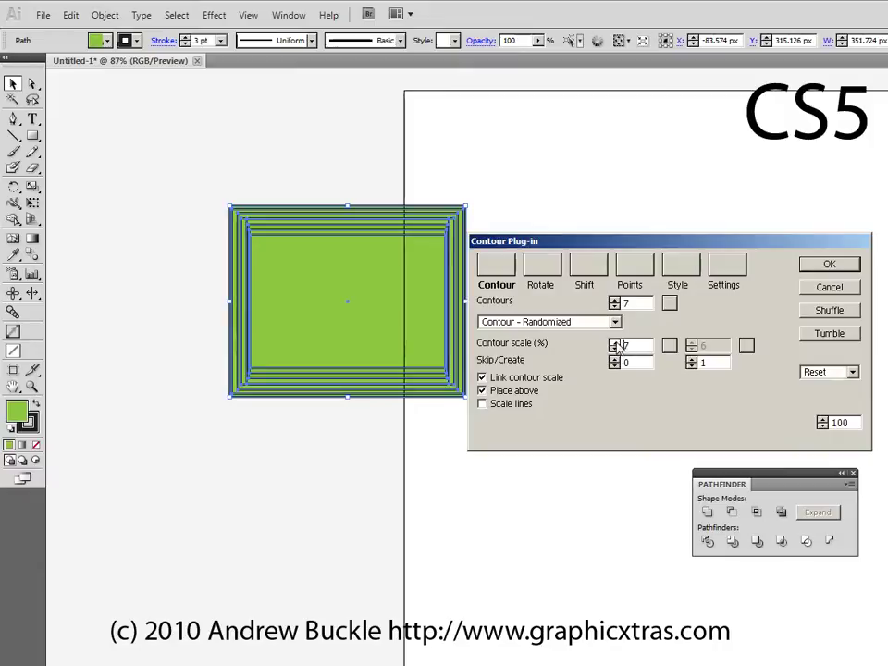
{"action": "left_click", "coordinate": [615, 342]}
{"action": "left_click", "coordinate": [615, 342]}
{"action": "left_click", "coordinate": [615, 342]}
{"action": "left_click", "coordinate": [615, 342]}
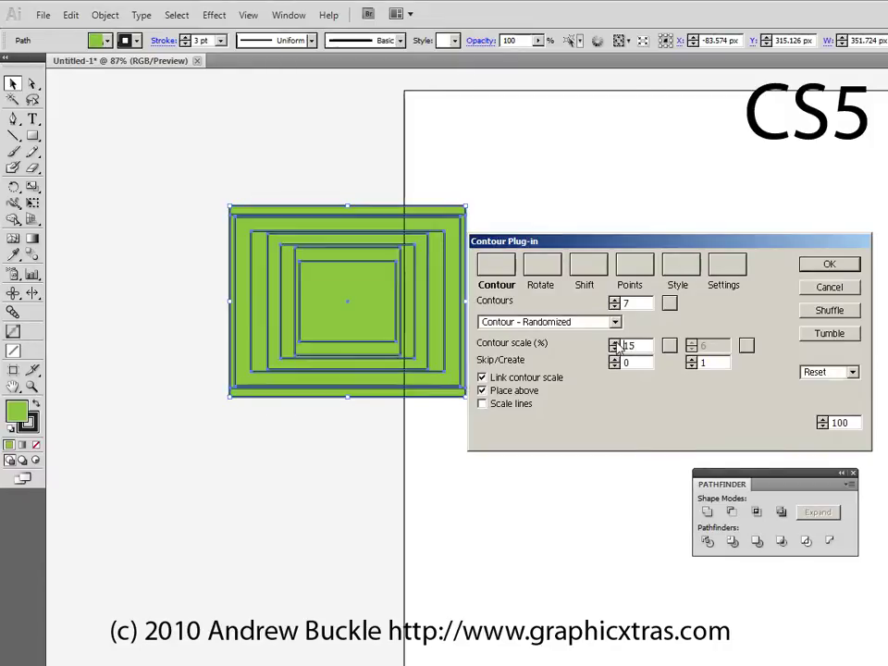
Step: Return to Contour - Add at 7% scale and give the rings a slight rotation
{"action": "left_click", "coordinate": [545, 322]}
{"action": "left_click", "coordinate": [546, 336]}
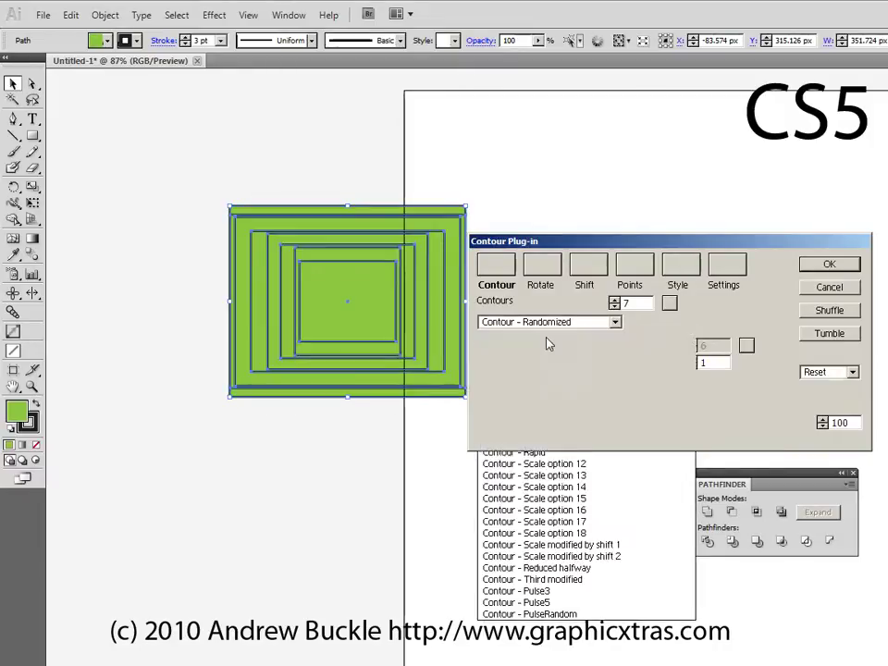
{"action": "left_click", "coordinate": [615, 348]}
{"action": "left_click", "coordinate": [615, 348]}
{"action": "left_click", "coordinate": [615, 347]}
{"action": "left_click", "coordinate": [615, 347]}
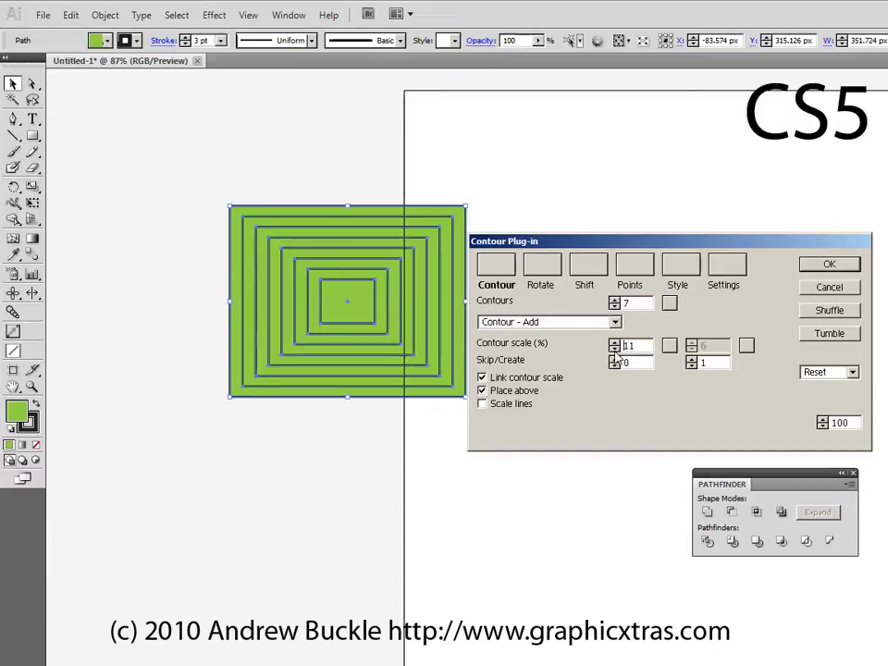
{"action": "left_click", "coordinate": [615, 347]}
{"action": "left_click", "coordinate": [615, 348]}
{"action": "left_click", "coordinate": [615, 347]}
{"action": "left_click", "coordinate": [615, 348]}
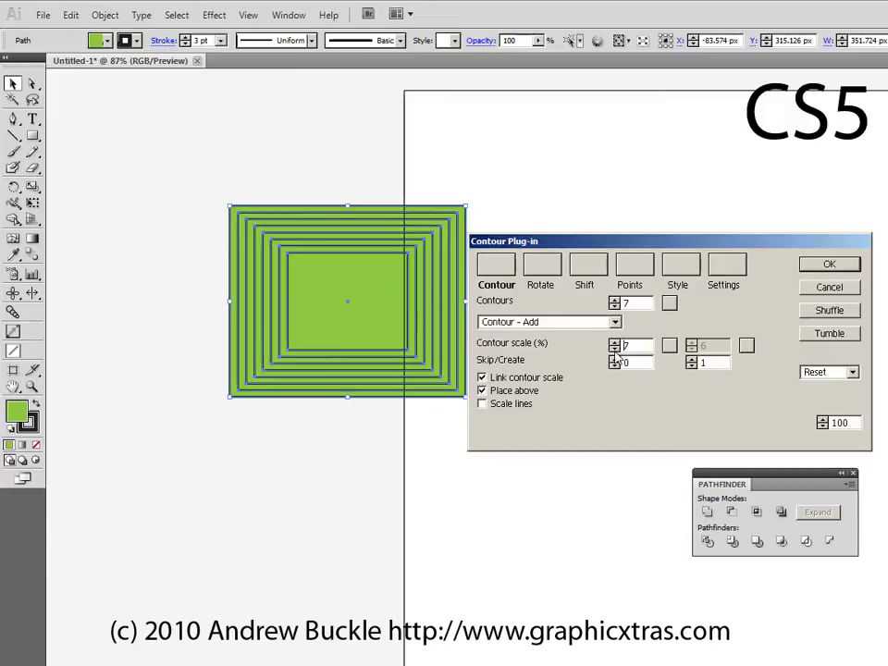
{"action": "left_click", "coordinate": [543, 285]}
{"action": "left_click", "coordinate": [614, 299]}
Step: Twist the contours to a large rotation, then reset the rotation to 0
{"action": "left_click", "coordinate": [614, 300]}
{"action": "left_click", "coordinate": [614, 300]}
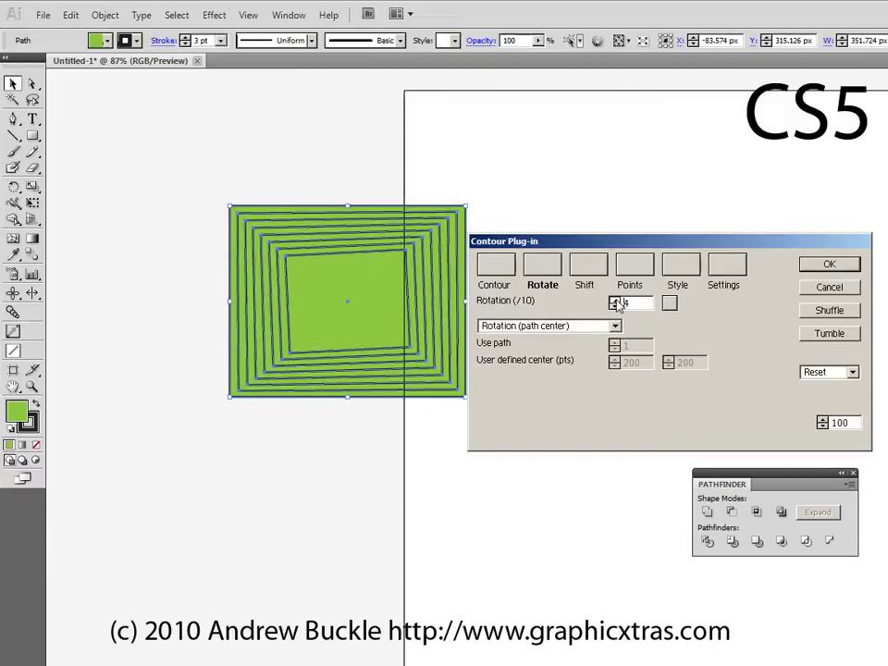
{"action": "left_click", "coordinate": [614, 299]}
{"action": "left_click", "coordinate": [614, 300]}
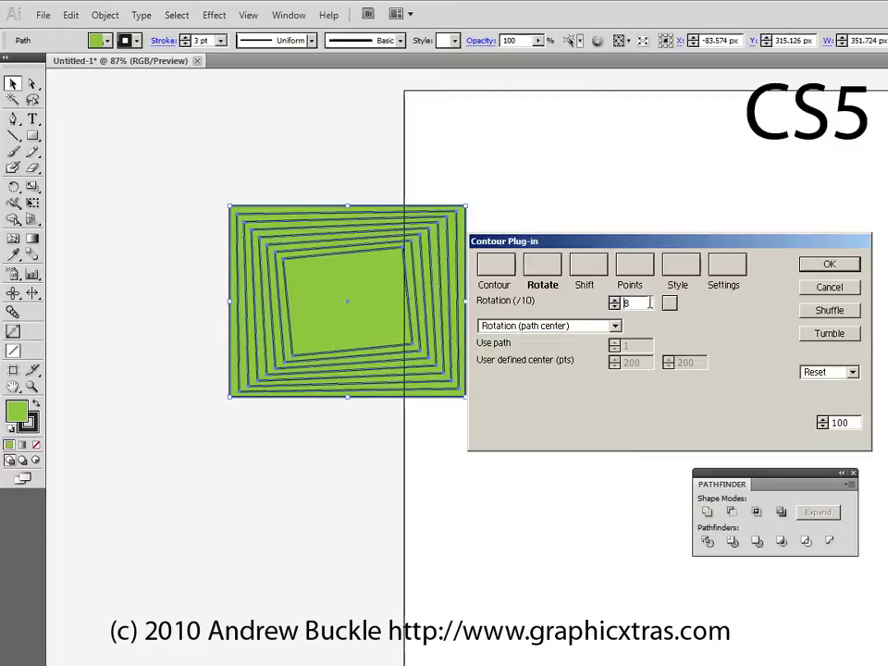
{"action": "left_click_drag", "start_coordinate": [671, 308], "coordinate": [218, 256]}
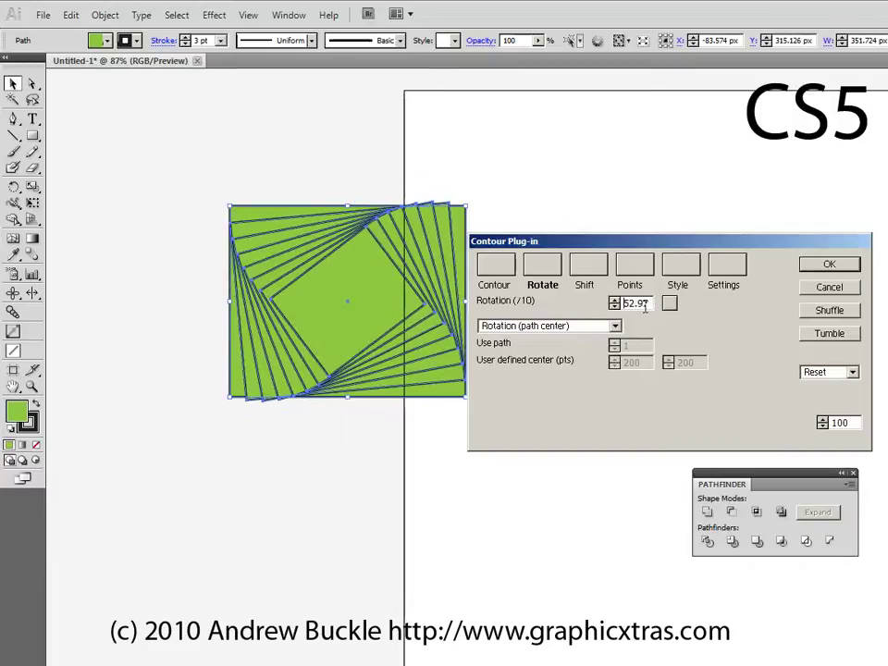
{"action": "type", "text": "0"}
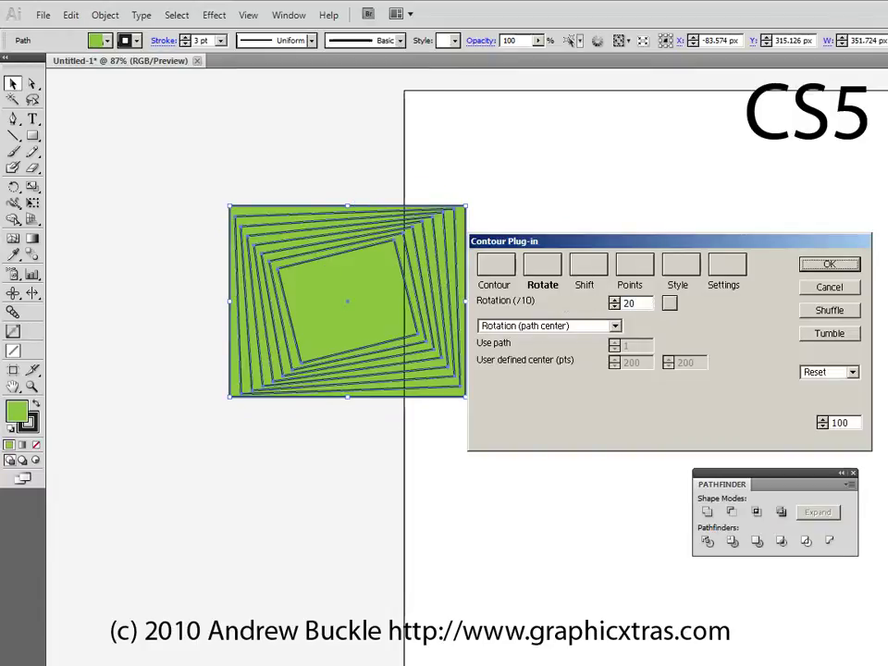
Step: Try the path number, user-defined, shift and document-centre rotation centre options
{"action": "left_click", "coordinate": [541, 323]}
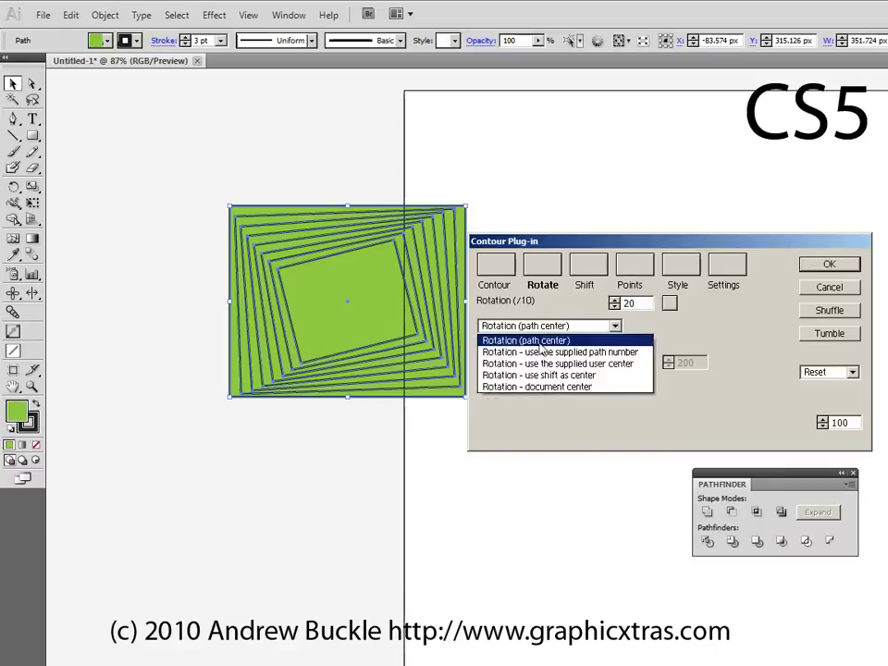
{"action": "left_click", "coordinate": [539, 348]}
{"action": "left_click", "coordinate": [553, 325]}
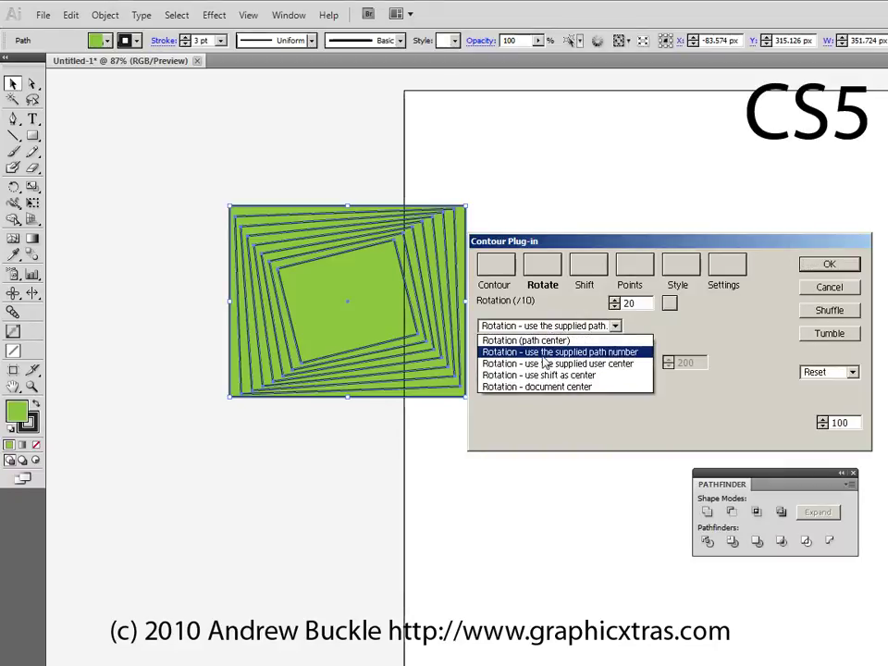
{"action": "left_click", "coordinate": [537, 360]}
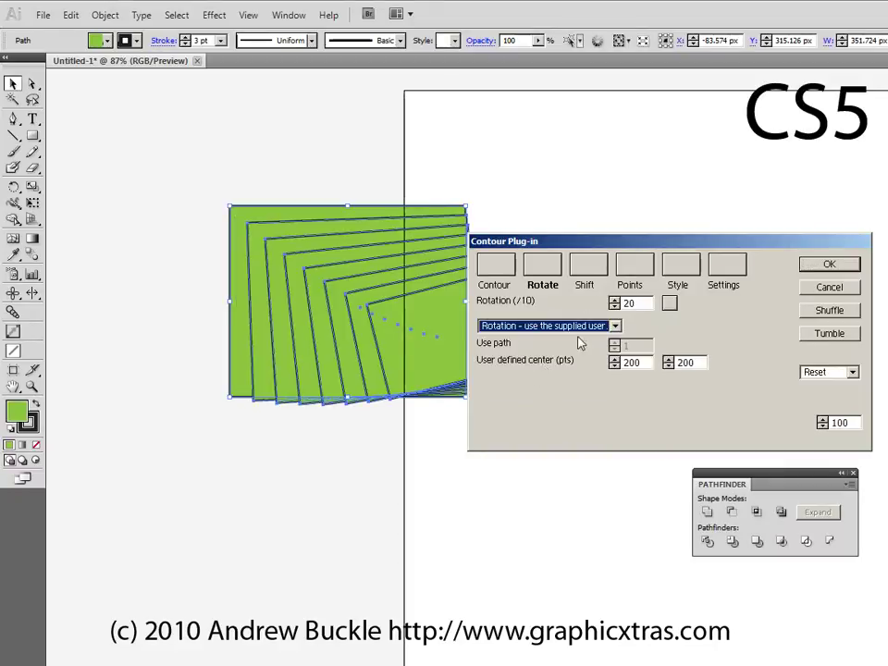
{"action": "left_click", "coordinate": [536, 328]}
{"action": "left_click", "coordinate": [535, 374]}
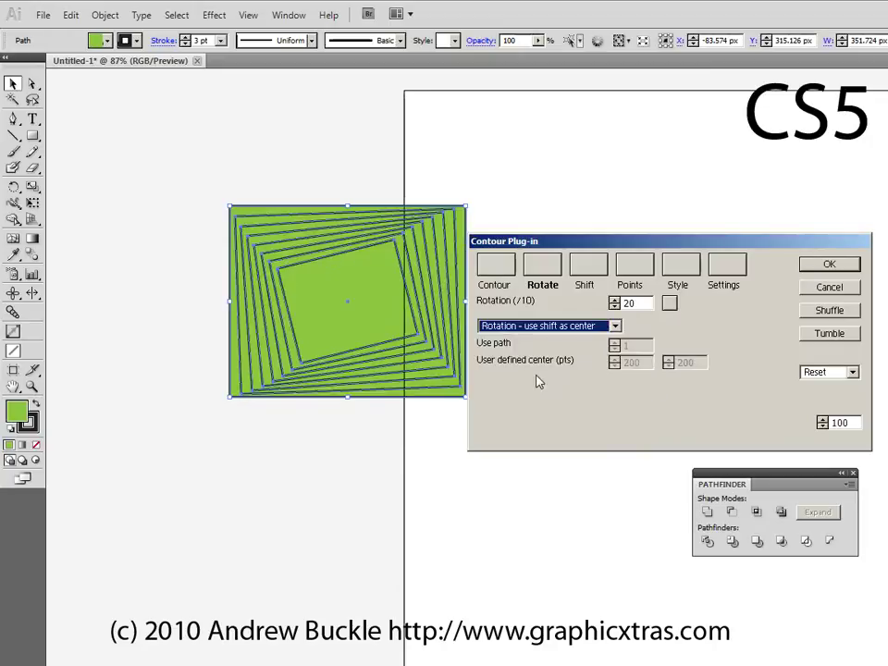
{"action": "left_click", "coordinate": [542, 328]}
{"action": "left_click", "coordinate": [542, 387]}
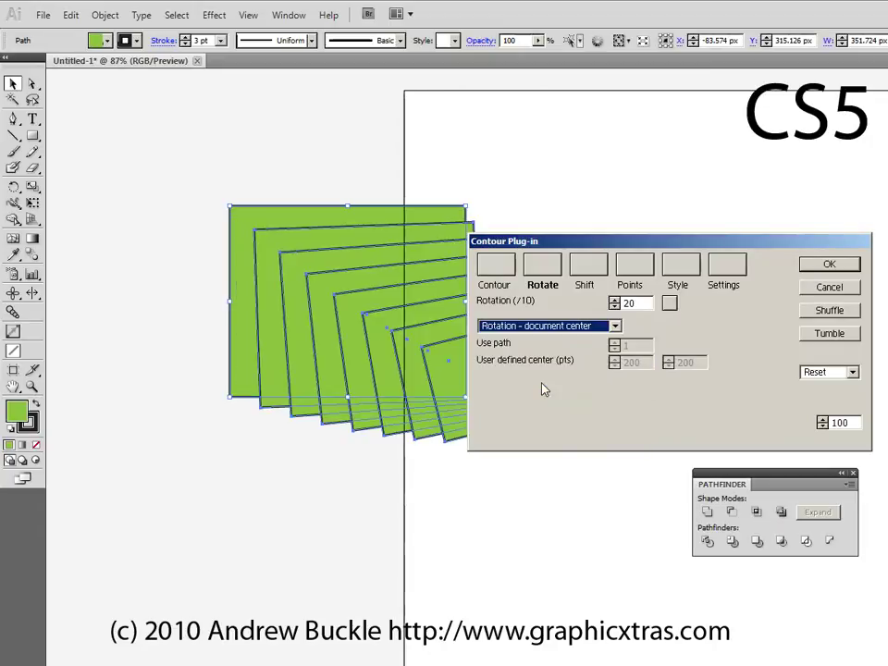
{"action": "left_click_drag", "start_coordinate": [571, 241], "coordinate": [595, 242]}
Step: Adjust the contour rotation up and back down to 18
{"action": "left_click", "coordinate": [639, 301]}
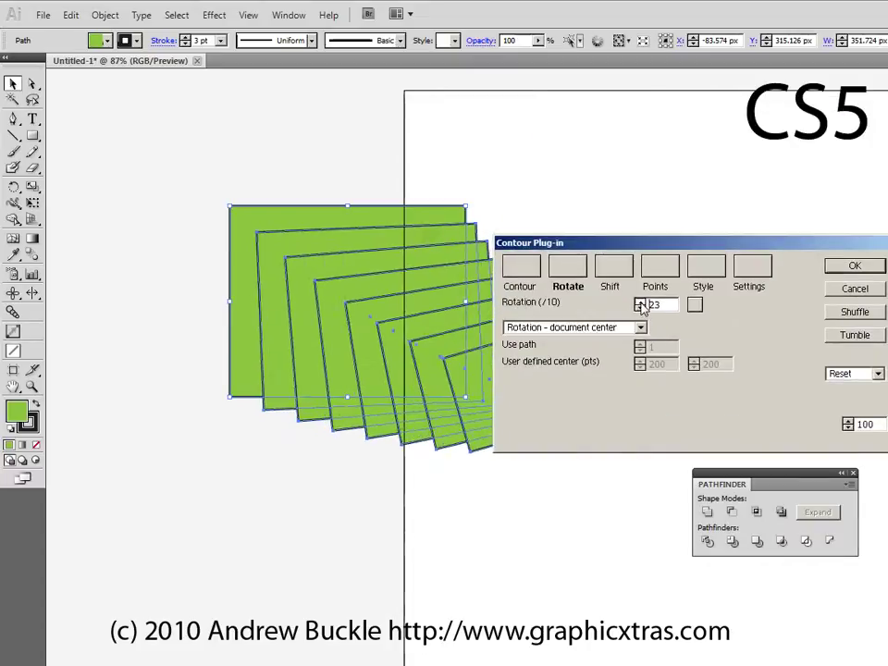
{"action": "left_click", "coordinate": [639, 302]}
{"action": "left_click", "coordinate": [639, 302]}
{"action": "left_click", "coordinate": [639, 302]}
{"action": "left_click", "coordinate": [639, 309]}
{"action": "left_click", "coordinate": [639, 309]}
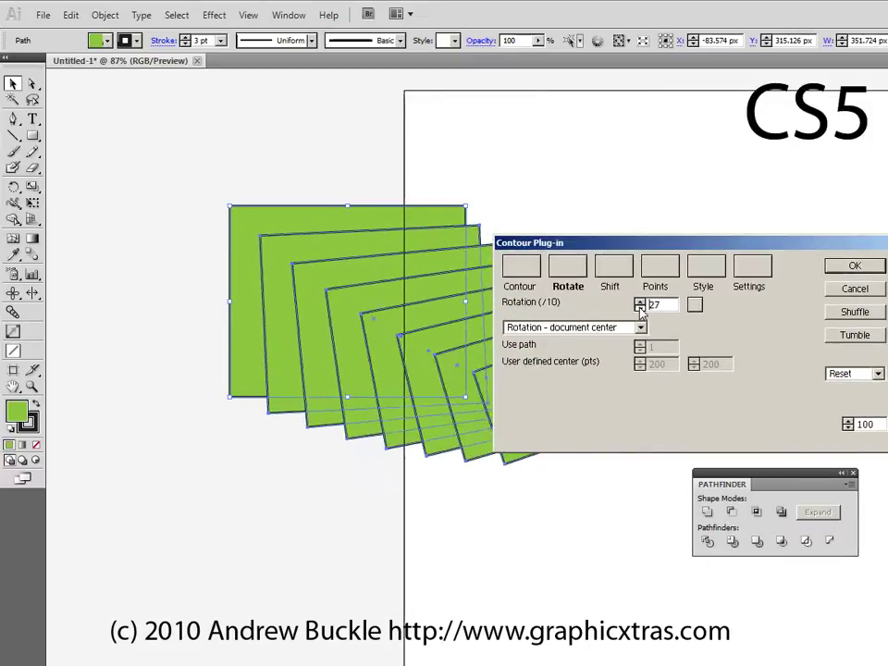
{"action": "left_click", "coordinate": [639, 309]}
{"action": "left_click", "coordinate": [639, 309]}
{"action": "left_click", "coordinate": [639, 308]}
{"action": "left_click", "coordinate": [639, 309]}
{"action": "left_click", "coordinate": [639, 308]}
{"action": "left_click", "coordinate": [639, 309]}
{"action": "left_click", "coordinate": [639, 309]}
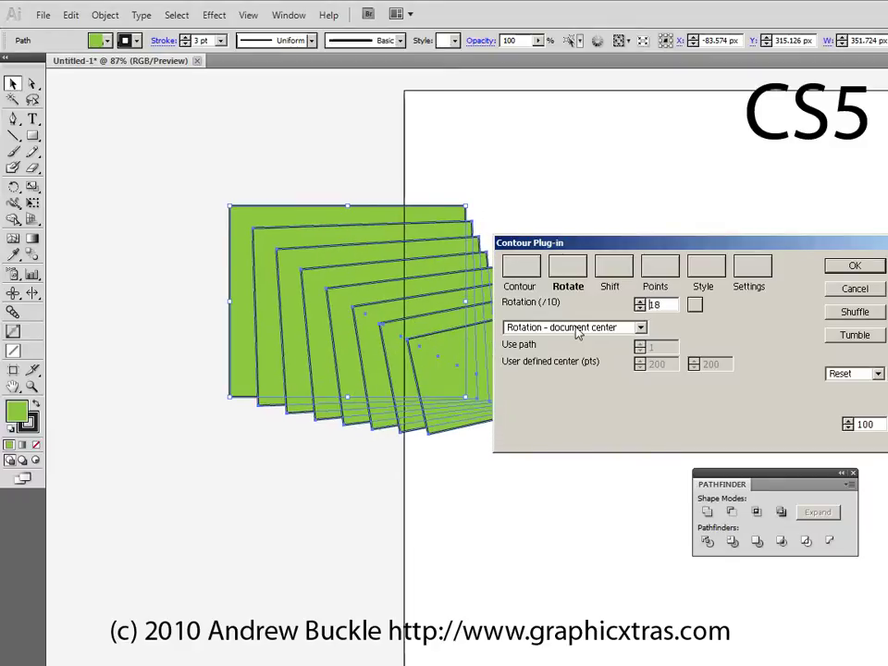
{"action": "left_click", "coordinate": [640, 328]}
Step: Set a user-defined rotation centre at X 100, Y -200
{"action": "left_click", "coordinate": [573, 358]}
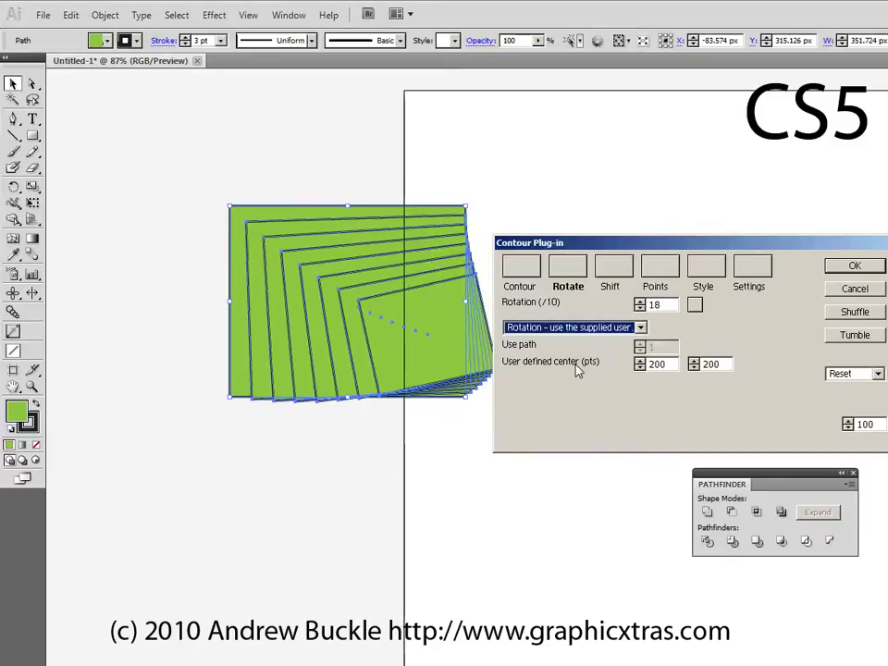
{"action": "left_click", "coordinate": [640, 360]}
{"action": "left_click", "coordinate": [640, 360]}
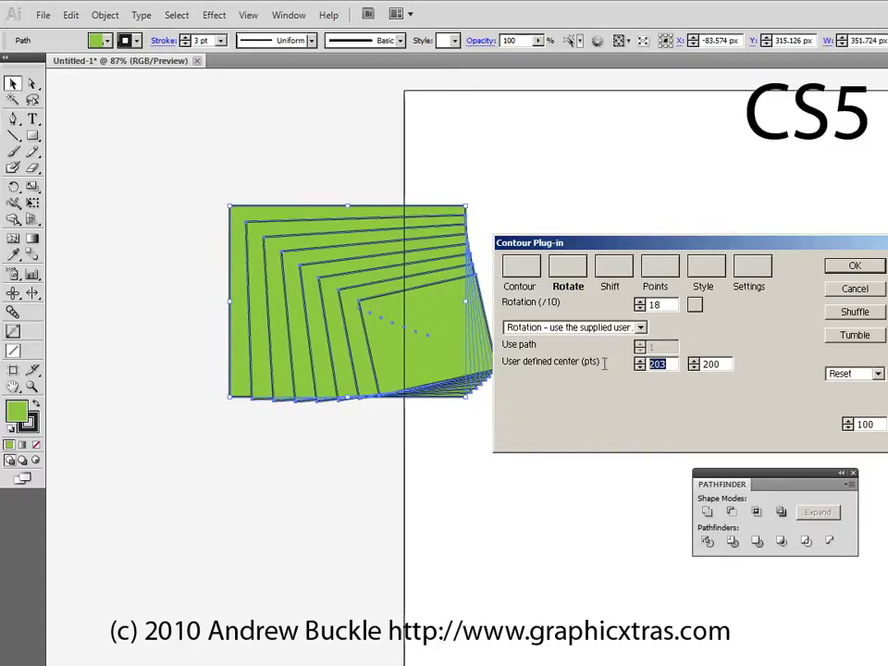
{"action": "type", "text": "100"}
{"action": "key", "text": "Tab"}
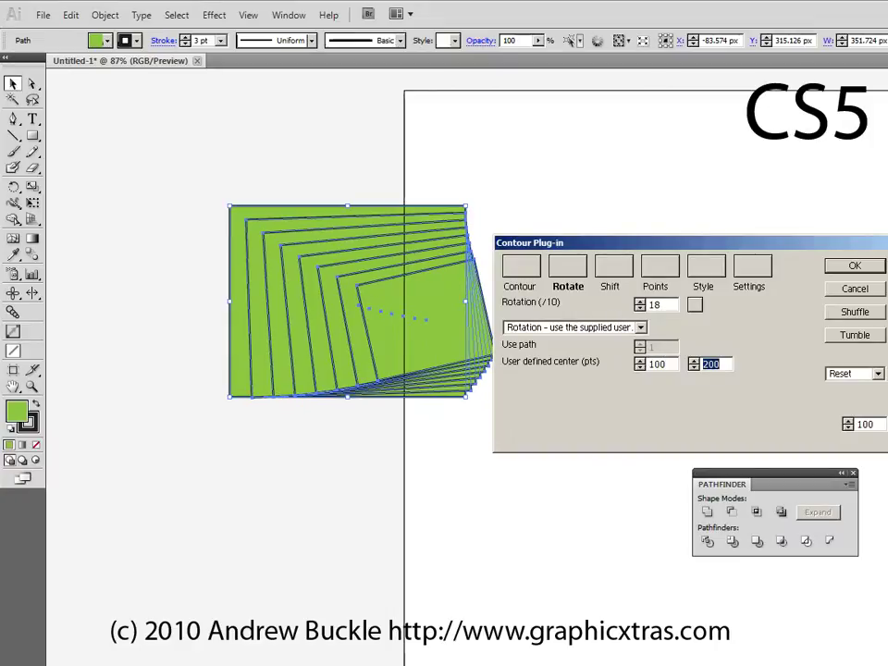
{"action": "type", "text": "-200"}
{"action": "key", "text": "Tab"}
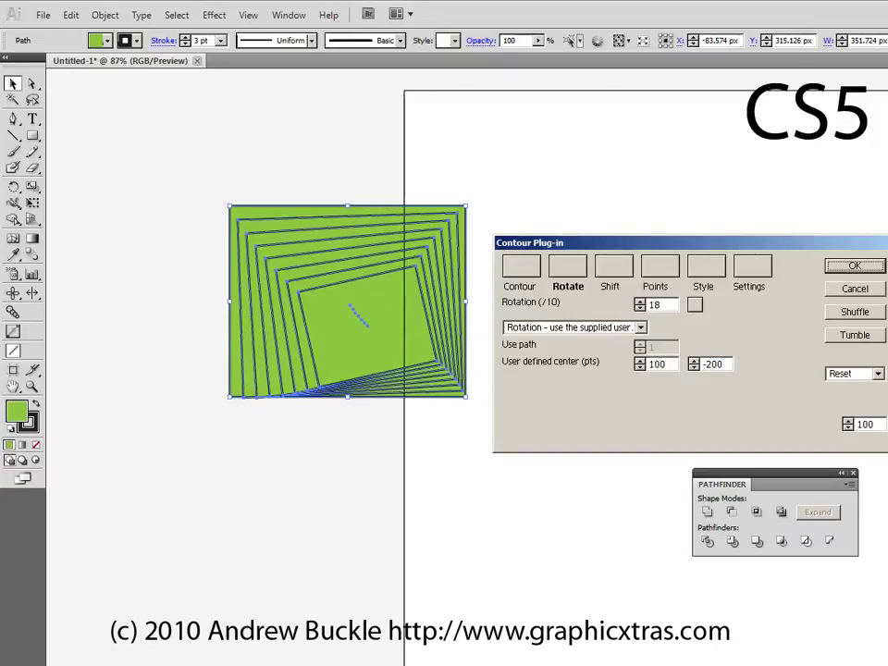
Step: Switch to Rotation (path center) and set the rotation to 0
{"action": "left_click", "coordinate": [568, 328]}
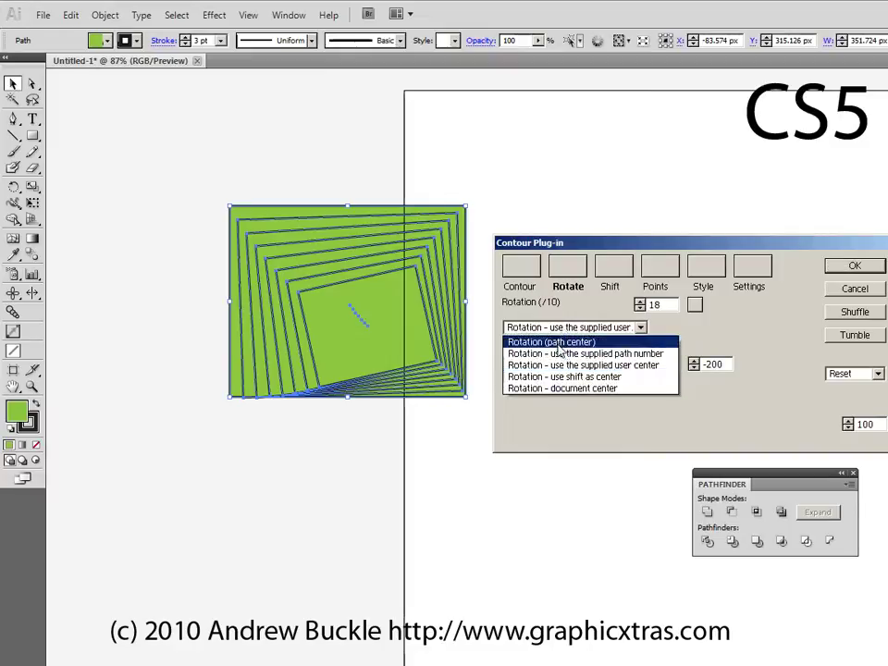
{"action": "left_click", "coordinate": [601, 336]}
{"action": "key", "text": "shift+Tab"}
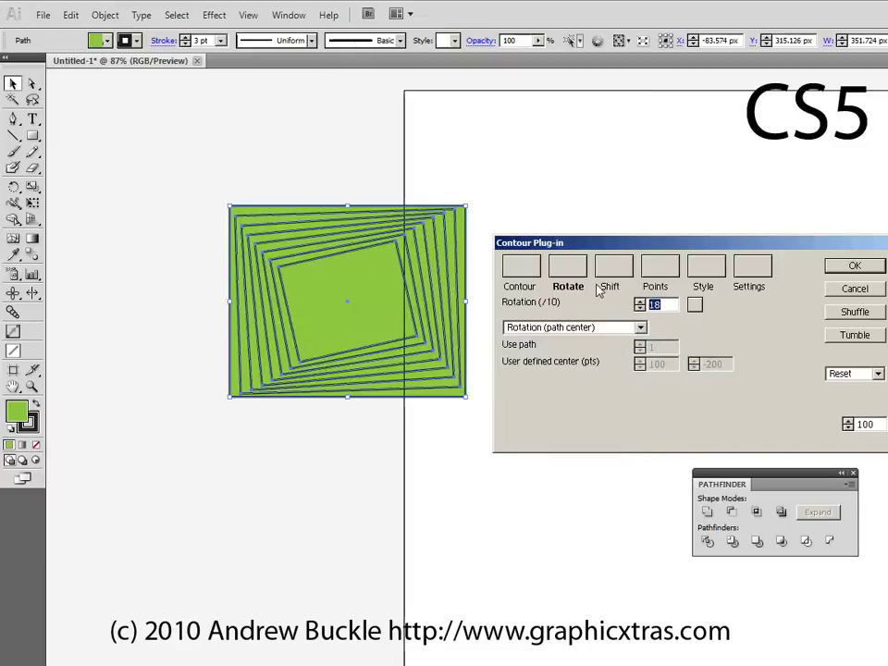
{"action": "type", "text": "0"}
{"action": "key", "text": "Tab"}
Step: Shift the contours horizontally to -30.31 and vertically to -47.14
{"action": "left_click", "coordinate": [618, 270]}
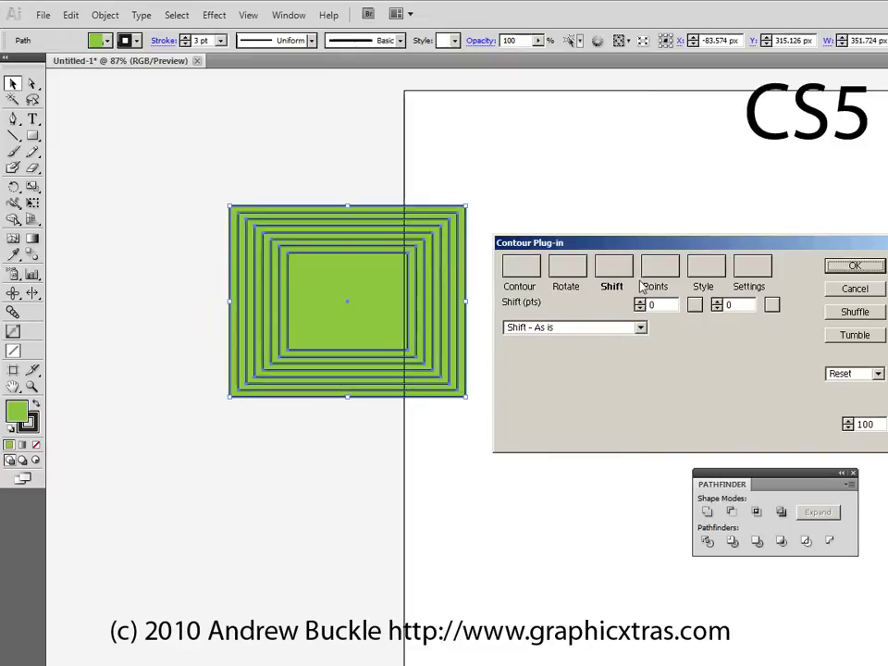
{"action": "left_click", "coordinate": [638, 302]}
{"action": "left_click", "coordinate": [638, 302]}
{"action": "left_click", "coordinate": [638, 302]}
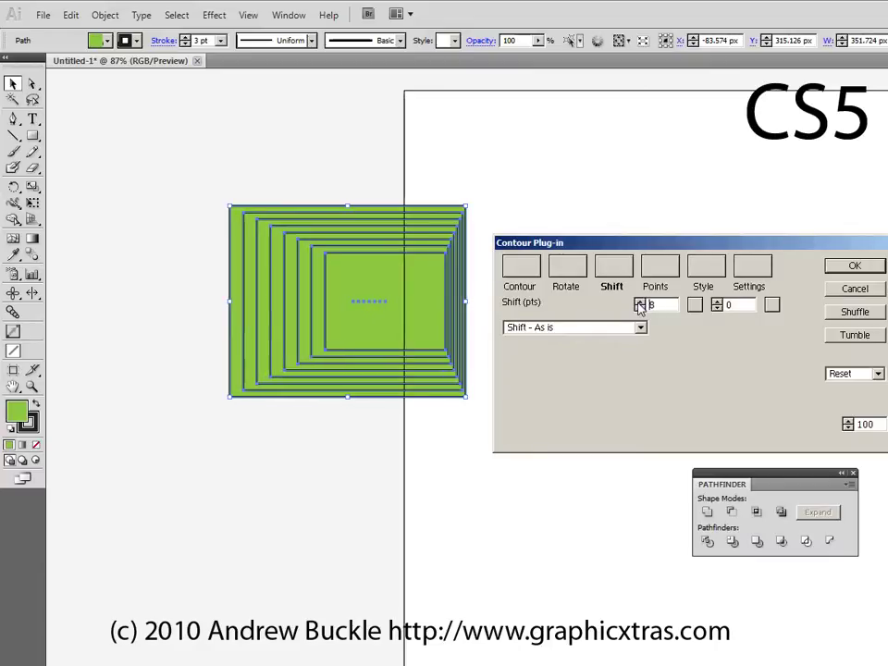
{"action": "left_click_drag", "start_coordinate": [694, 311], "coordinate": [157, 328]}
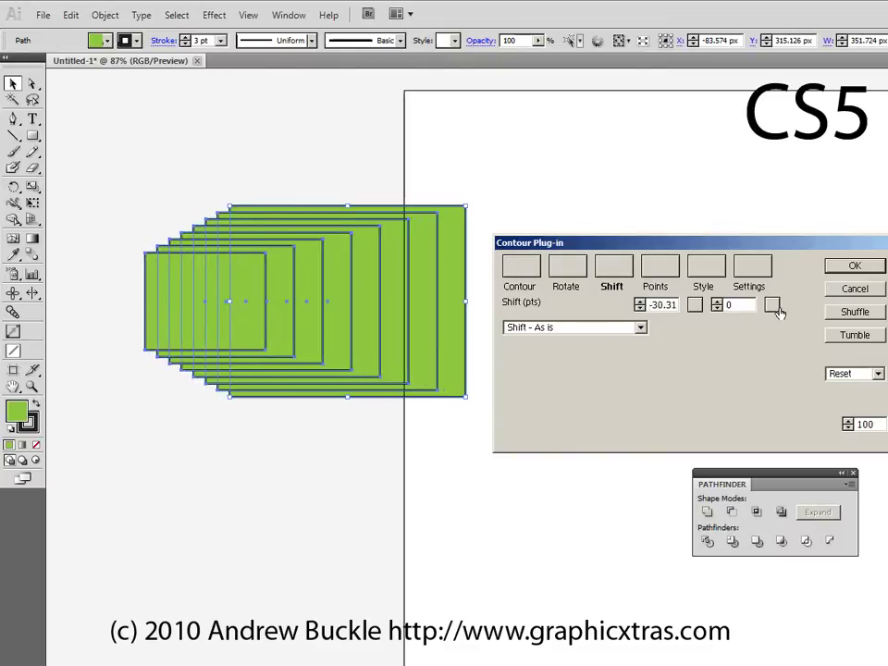
{"action": "left_click_drag", "start_coordinate": [778, 312], "coordinate": [660, 344]}
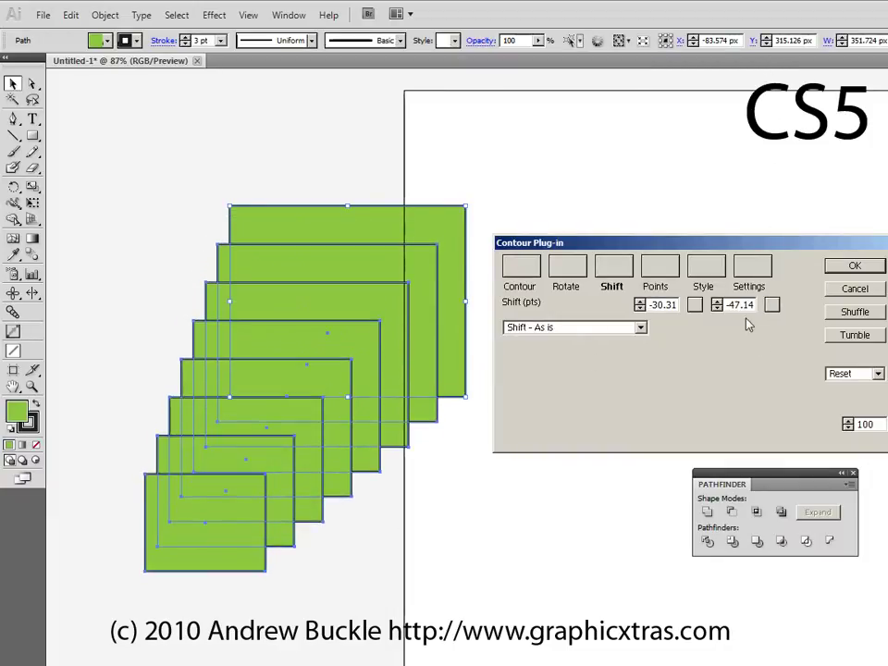
Step: Try the Accumulate/10 and Accumulate shift modes, adjusting the shifts into a row
{"action": "left_click", "coordinate": [616, 325]}
{"action": "left_click", "coordinate": [565, 365]}
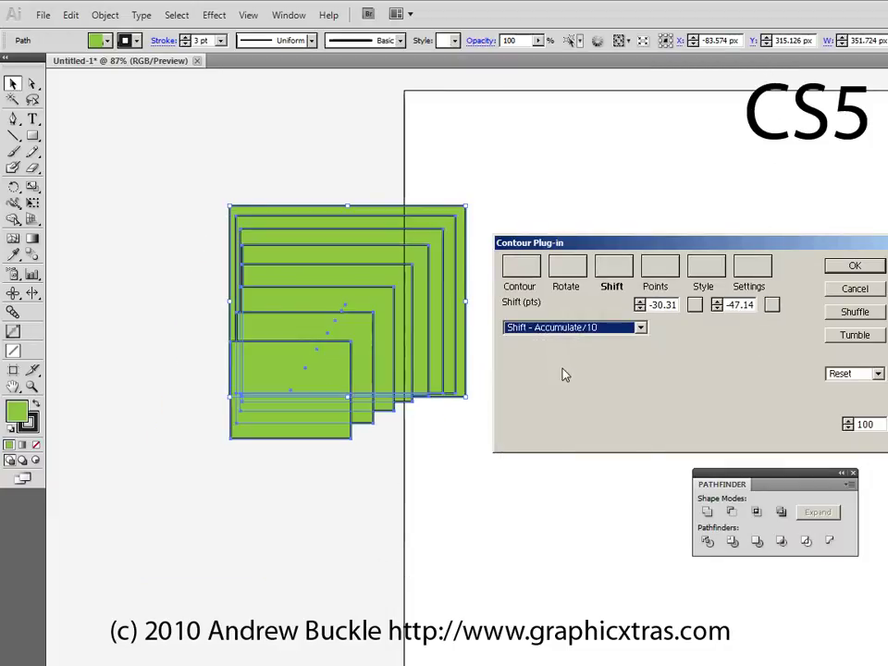
{"action": "left_click", "coordinate": [567, 328]}
{"action": "left_click", "coordinate": [567, 352]}
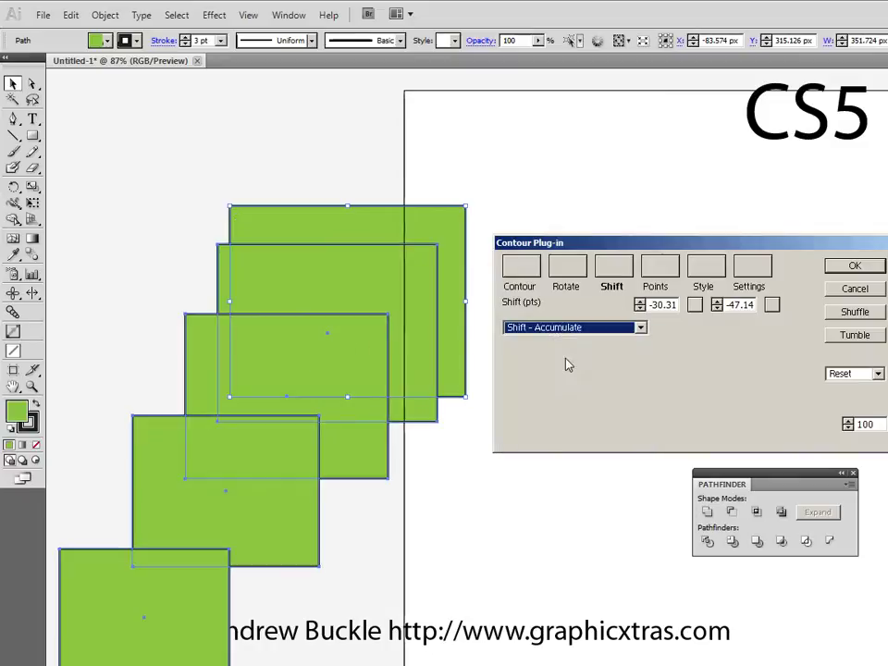
{"action": "left_click_drag", "start_coordinate": [694, 304], "coordinate": [166, 296]}
{"action": "left_click_drag", "start_coordinate": [772, 309], "coordinate": [651, 139]}
Step: Try the Random shift mode while sweeping the horizontal shift amount
{"action": "left_click", "coordinate": [555, 328]}
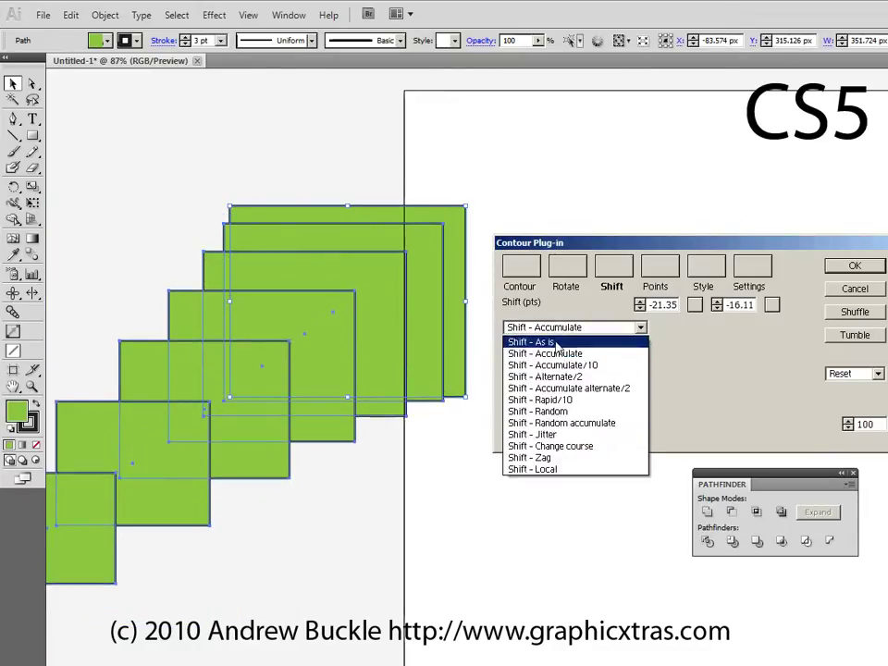
{"action": "left_click", "coordinate": [574, 414]}
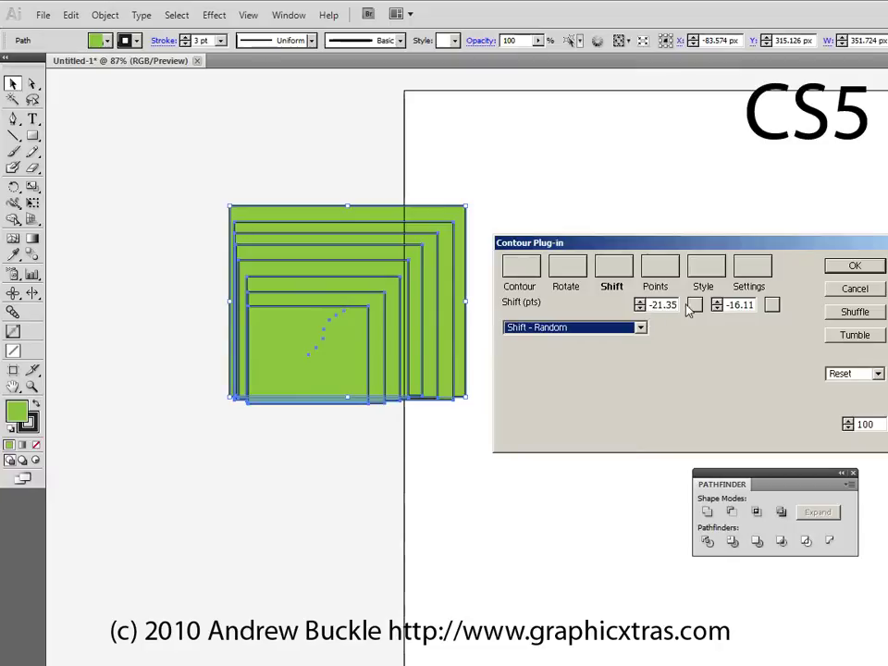
{"action": "left_click_drag", "start_coordinate": [688, 310], "coordinate": [573, 313]}
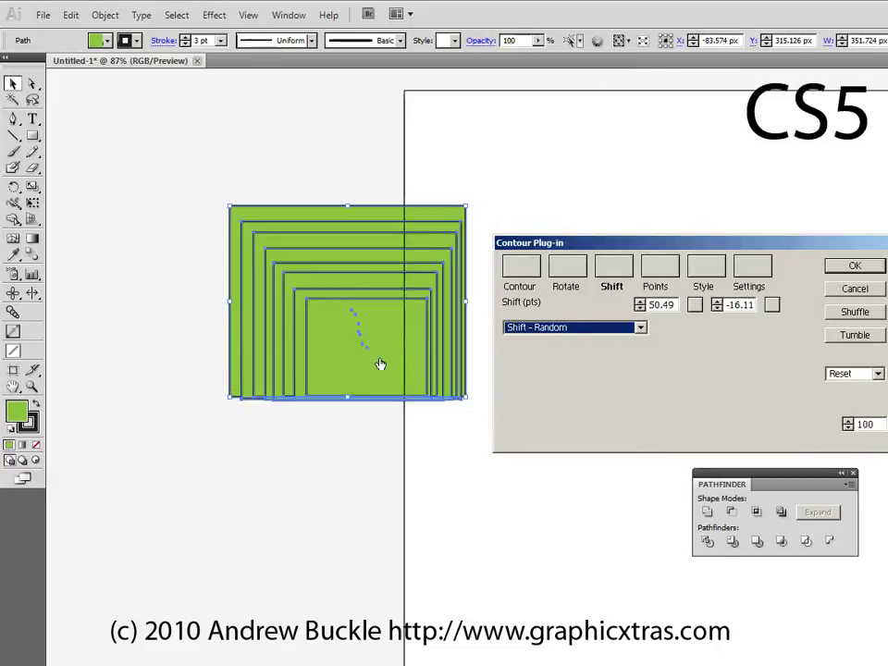
{"action": "left_click_drag", "start_coordinate": [380, 364], "coordinate": [709, 377]}
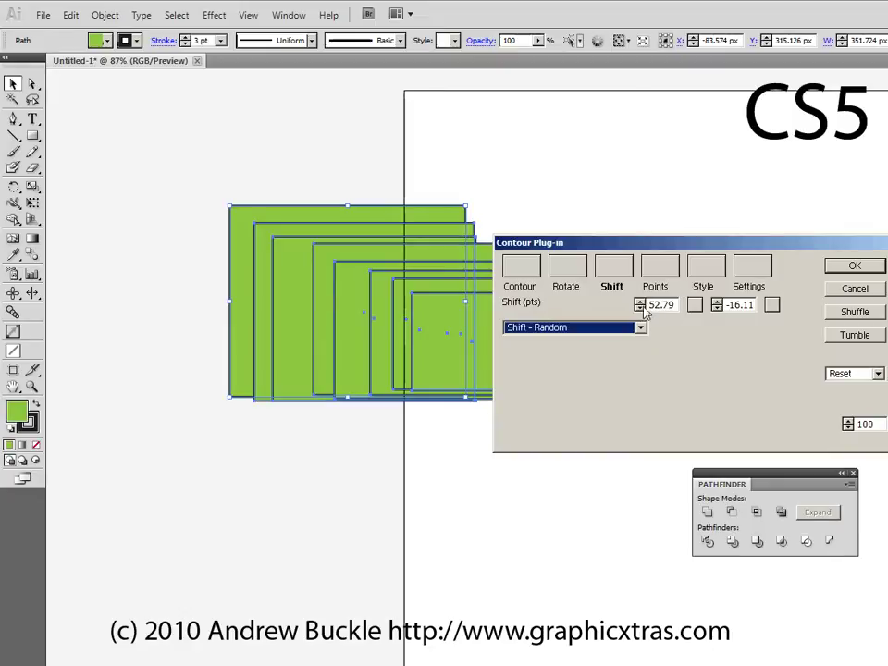
Step: Return to Shift - As is with a -25.14 horizontal shift
{"action": "left_click", "coordinate": [592, 327]}
{"action": "left_click", "coordinate": [559, 342]}
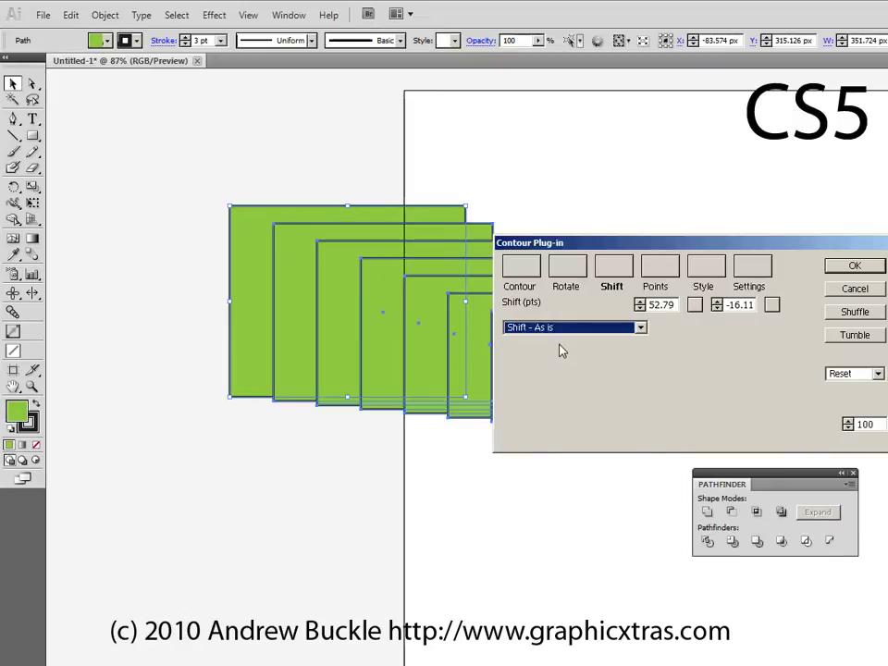
{"action": "left_click_drag", "start_coordinate": [693, 310], "coordinate": [181, 311]}
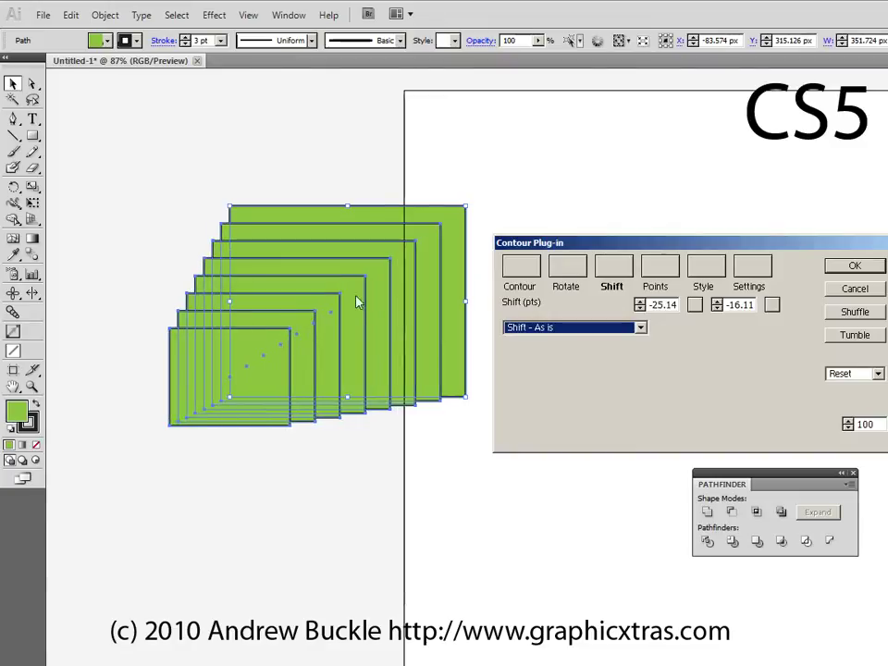
{"action": "left_click", "coordinate": [704, 278]}
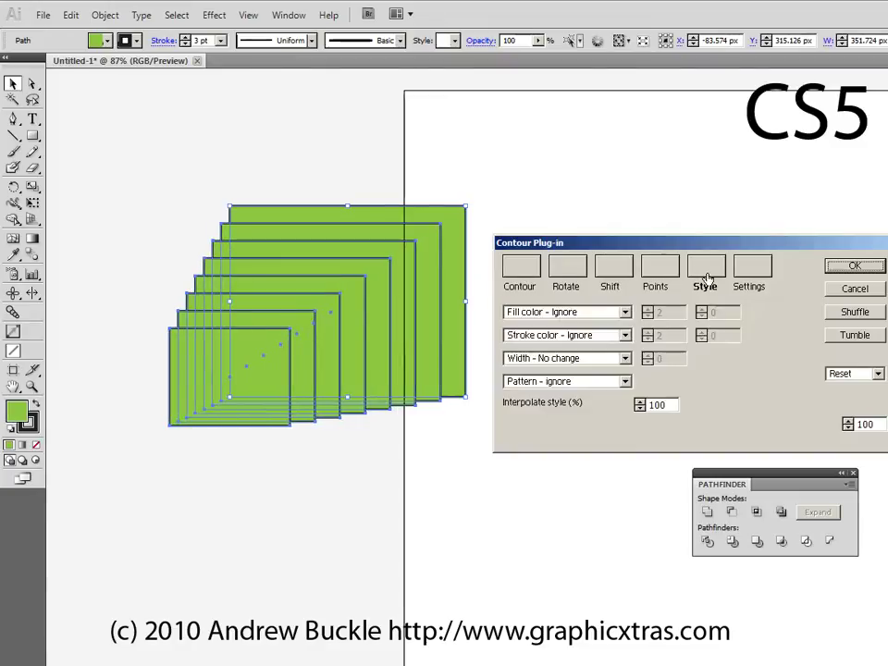
Step: Try several contour fill colour options, settling on To white / midpoint
{"action": "left_click", "coordinate": [556, 316]}
{"action": "left_click", "coordinate": [551, 339]}
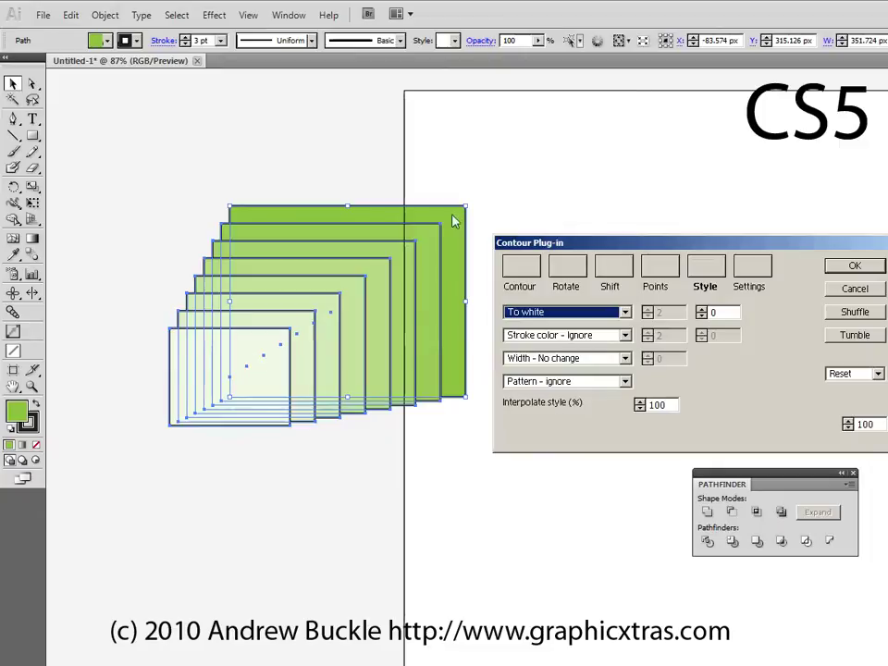
{"action": "left_click", "coordinate": [585, 316]}
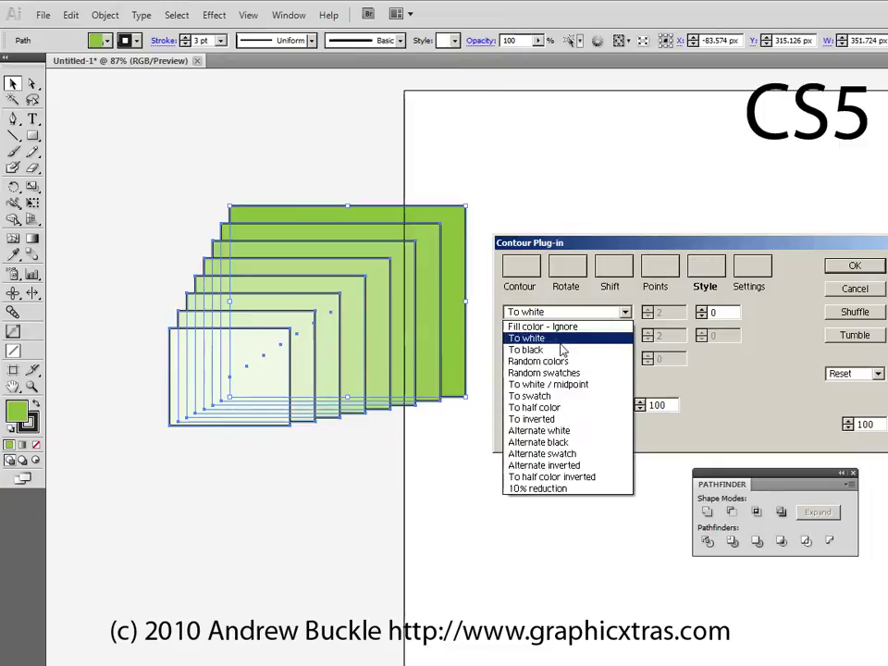
{"action": "left_click", "coordinate": [562, 353]}
{"action": "left_click", "coordinate": [561, 316]}
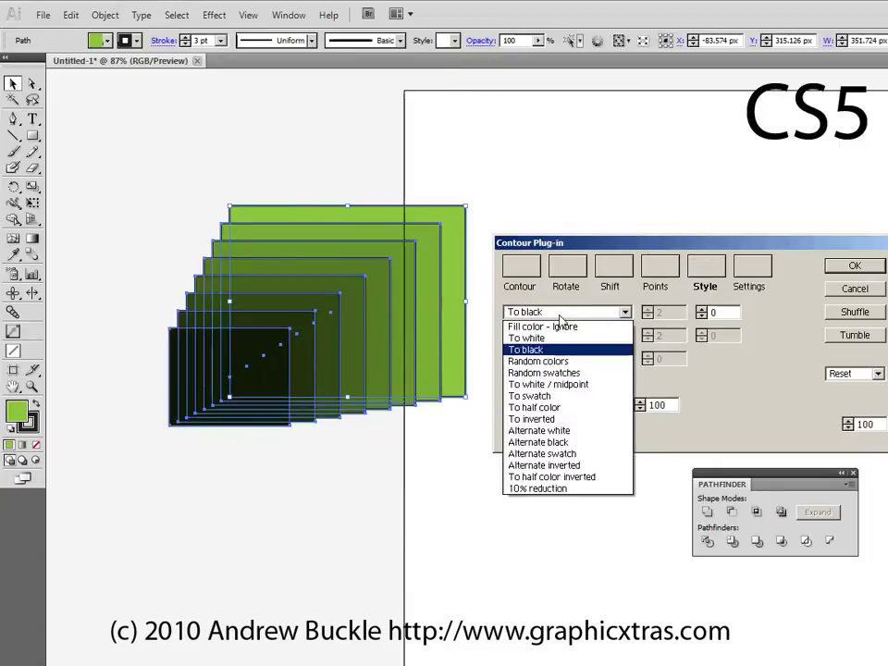
{"action": "left_click", "coordinate": [553, 361]}
{"action": "left_click", "coordinate": [560, 316]}
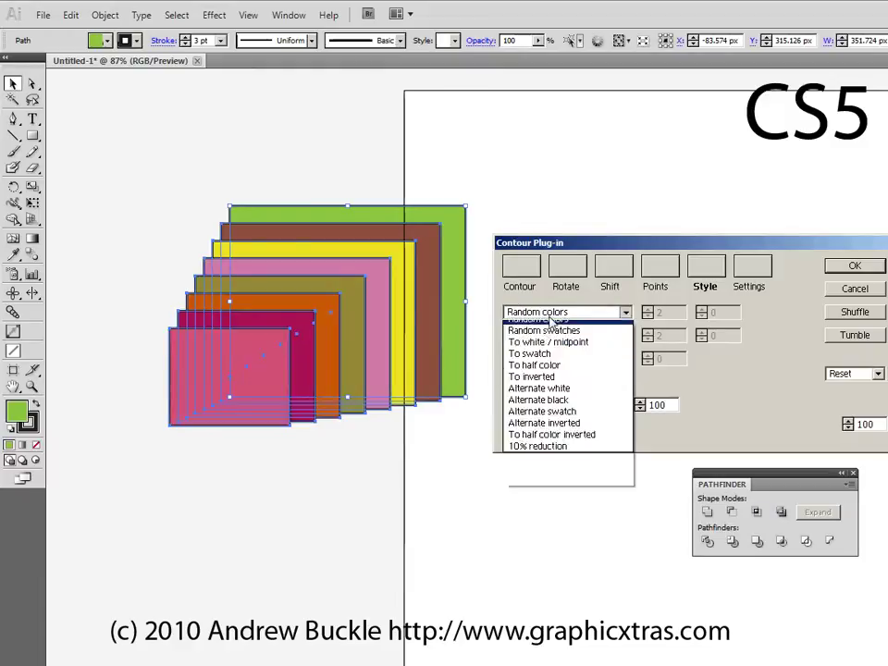
{"action": "left_click", "coordinate": [545, 374]}
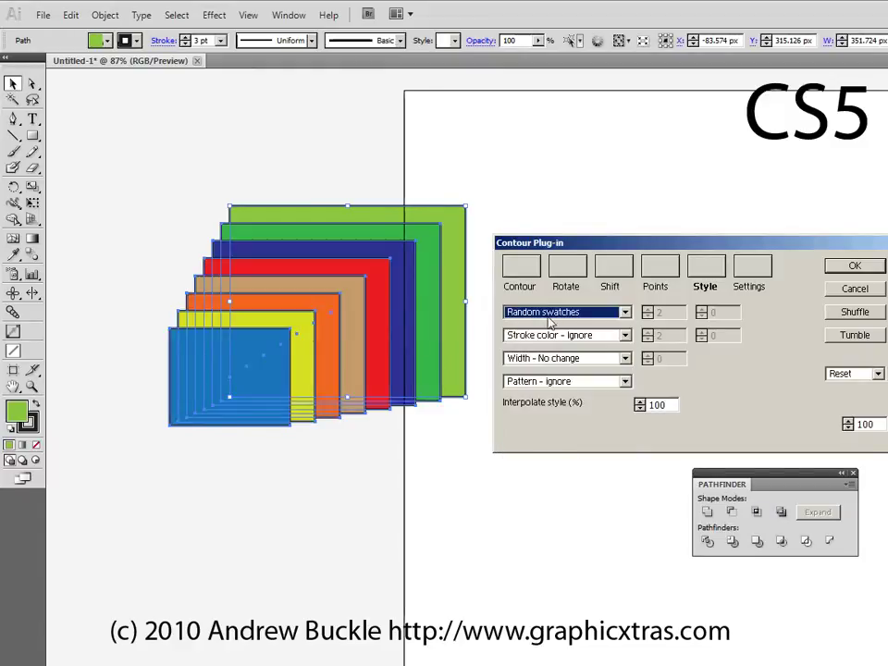
{"action": "left_click", "coordinate": [561, 317]}
{"action": "left_click", "coordinate": [545, 384]}
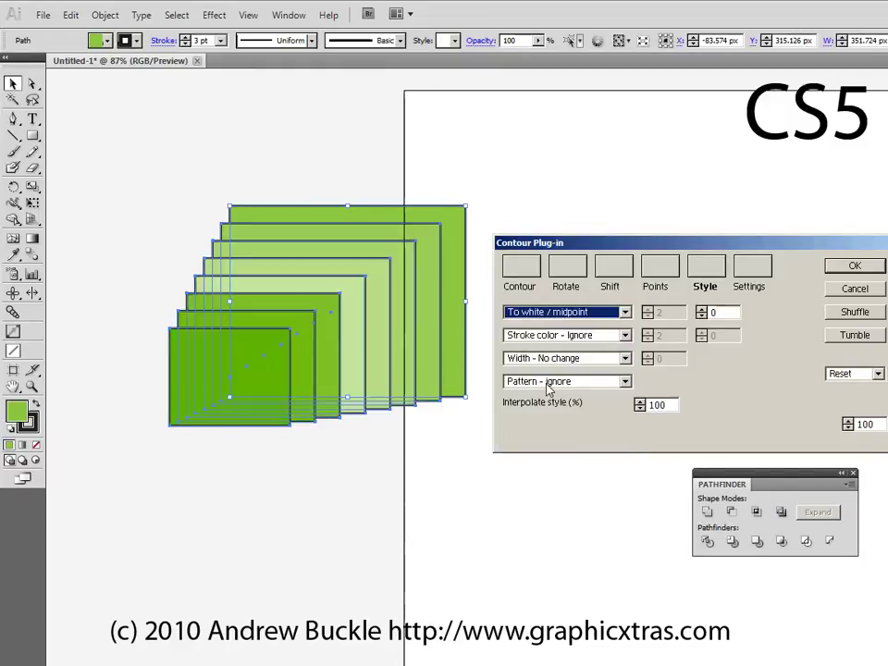
Step: Set the To white / midpoint shading value to 1, darkening the rings
{"action": "left_click", "coordinate": [703, 312]}
{"action": "left_click", "coordinate": [703, 312]}
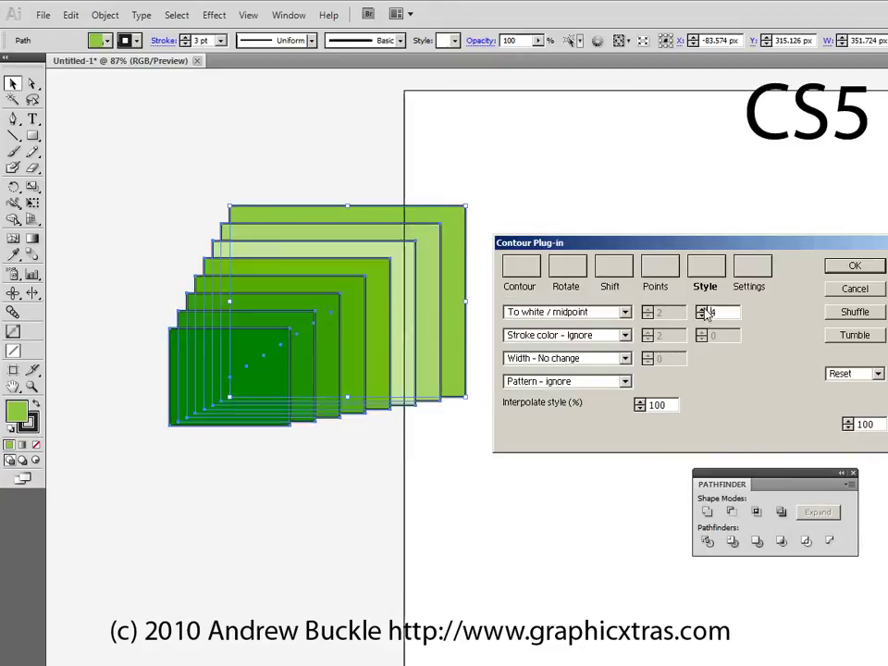
{"action": "left_click", "coordinate": [703, 312]}
{"action": "left_click", "coordinate": [703, 312]}
{"action": "left_click", "coordinate": [702, 315]}
{"action": "left_click", "coordinate": [702, 316]}
{"action": "left_click", "coordinate": [702, 315]}
{"action": "left_click", "coordinate": [702, 316]}
{"action": "left_click", "coordinate": [702, 315]}
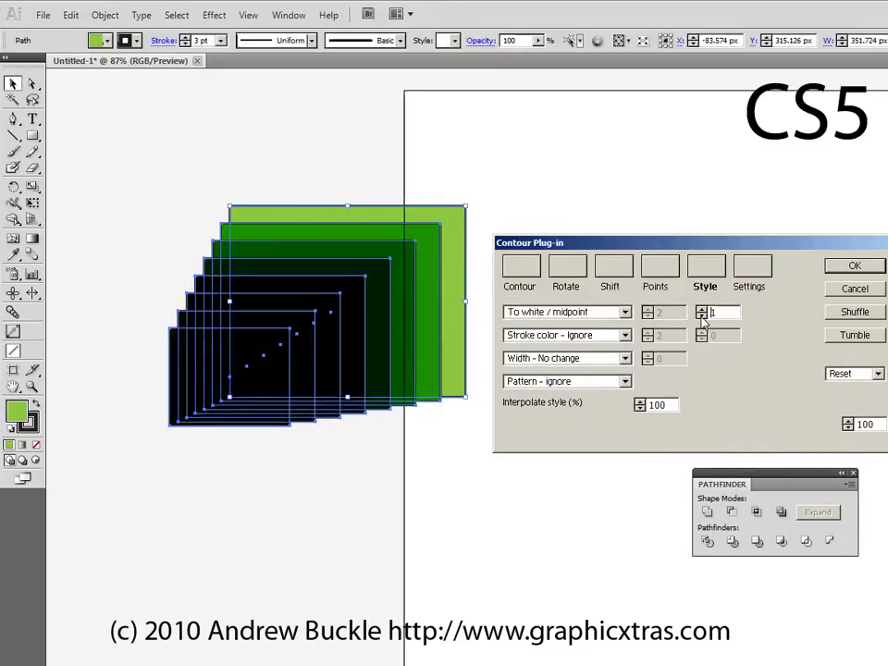
{"action": "left_click", "coordinate": [506, 314]}
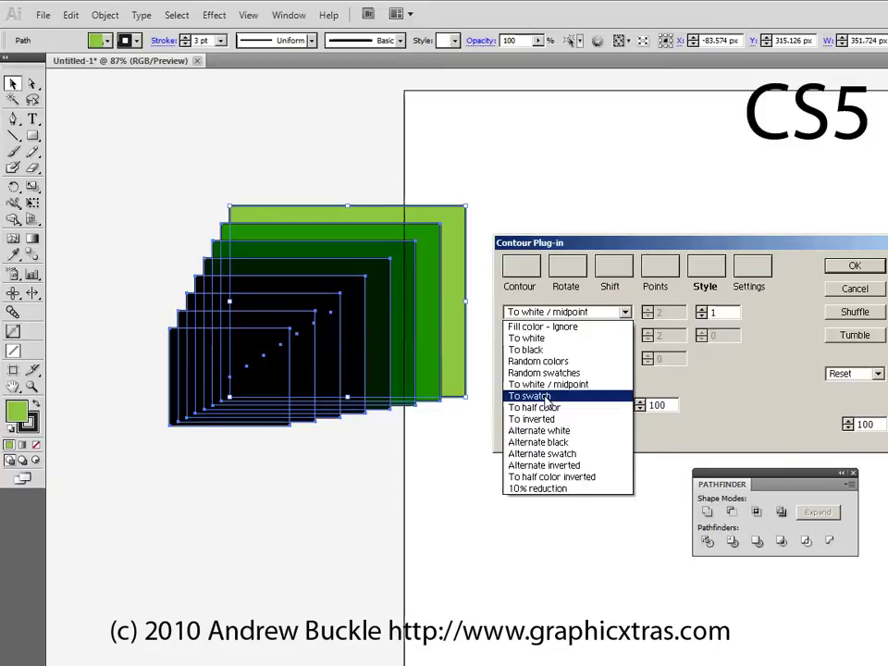
Step: Try fading the contour fills toward various swatches, ending on a blue gradient swatch
{"action": "left_click", "coordinate": [546, 395]}
{"action": "left_click", "coordinate": [702, 316]}
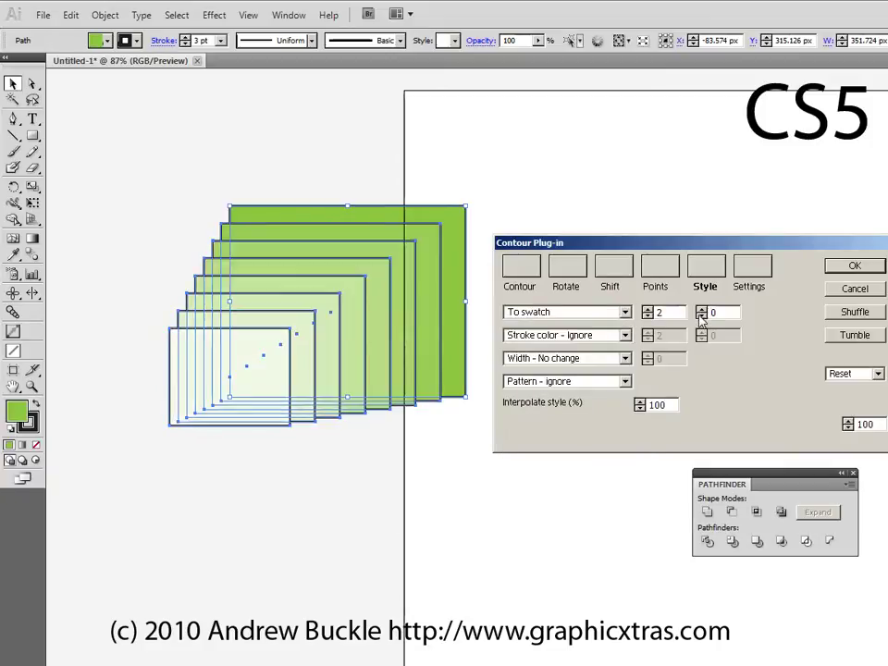
{"action": "left_click", "coordinate": [702, 310]}
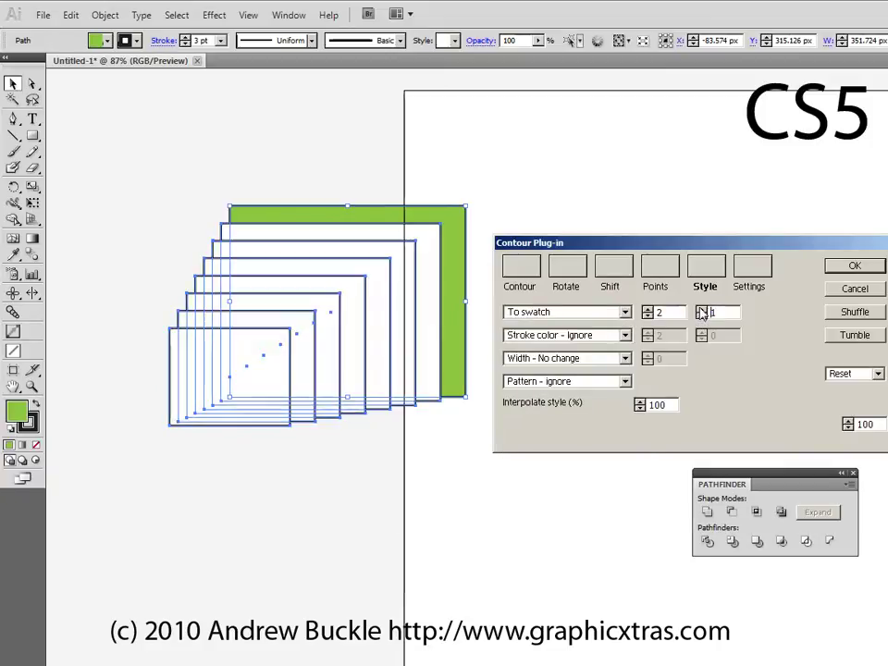
{"action": "left_click", "coordinate": [647, 311]}
{"action": "left_click", "coordinate": [648, 311]}
{"action": "left_click", "coordinate": [648, 310]}
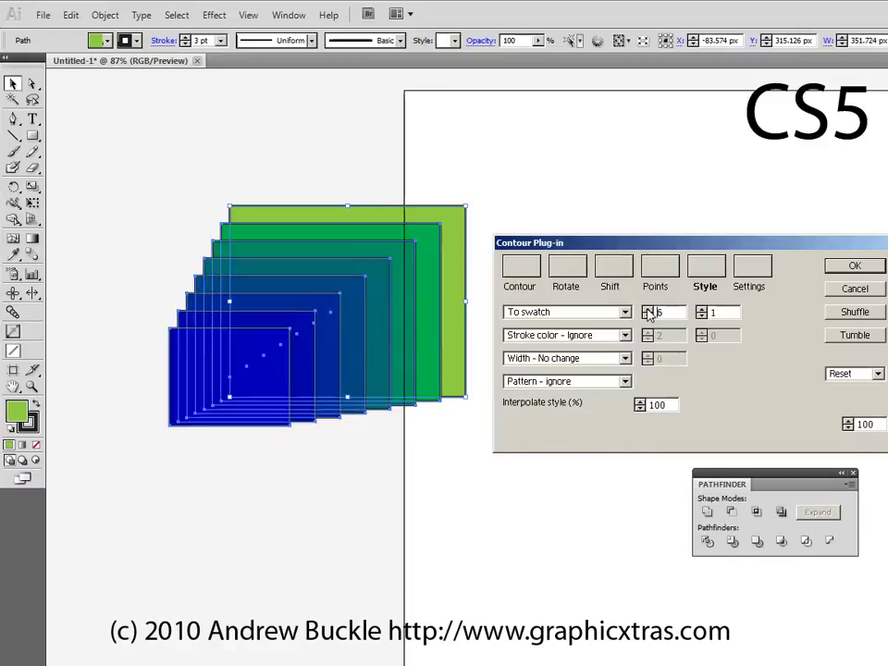
{"action": "left_click", "coordinate": [648, 311]}
{"action": "left_click", "coordinate": [647, 311]}
{"action": "left_click", "coordinate": [647, 311]}
{"action": "left_click", "coordinate": [647, 310]}
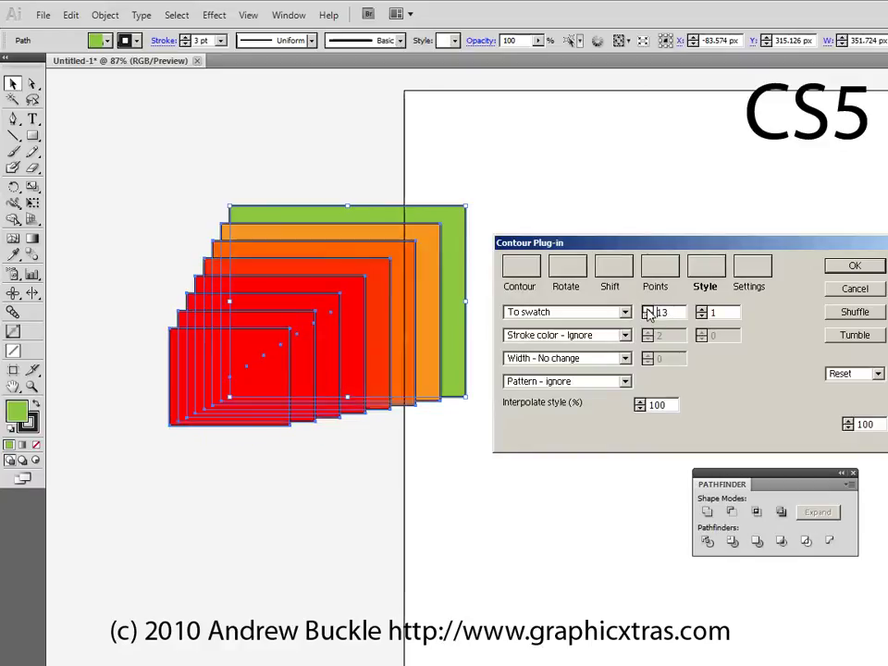
{"action": "left_click", "coordinate": [647, 310]}
{"action": "left_click", "coordinate": [648, 316]}
{"action": "left_click", "coordinate": [648, 315]}
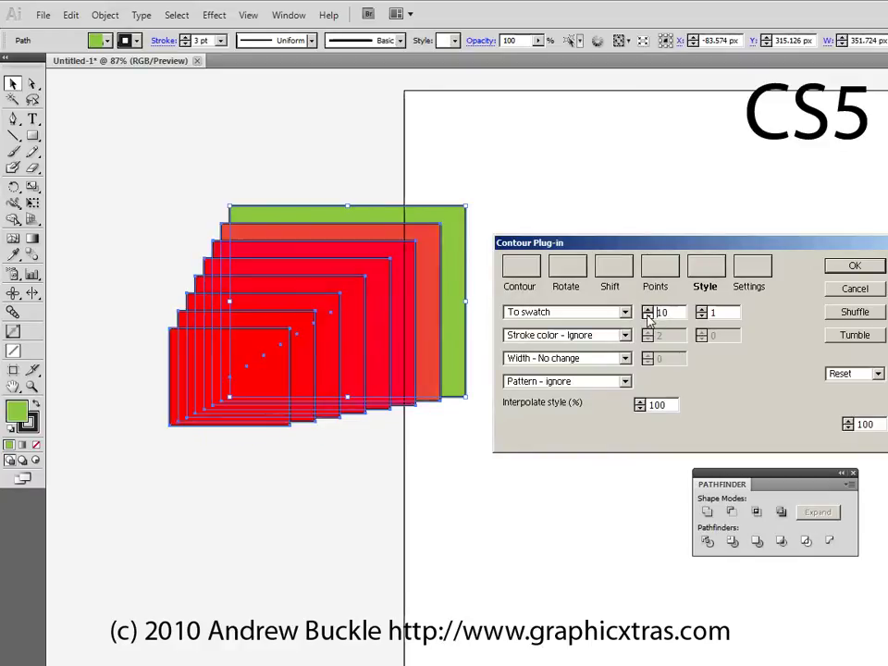
{"action": "left_click", "coordinate": [648, 315]}
{"action": "left_click", "coordinate": [648, 315]}
Step: Fade the contour fills to half colour over 6 steps, with strokes fading to white
{"action": "left_click", "coordinate": [555, 313]}
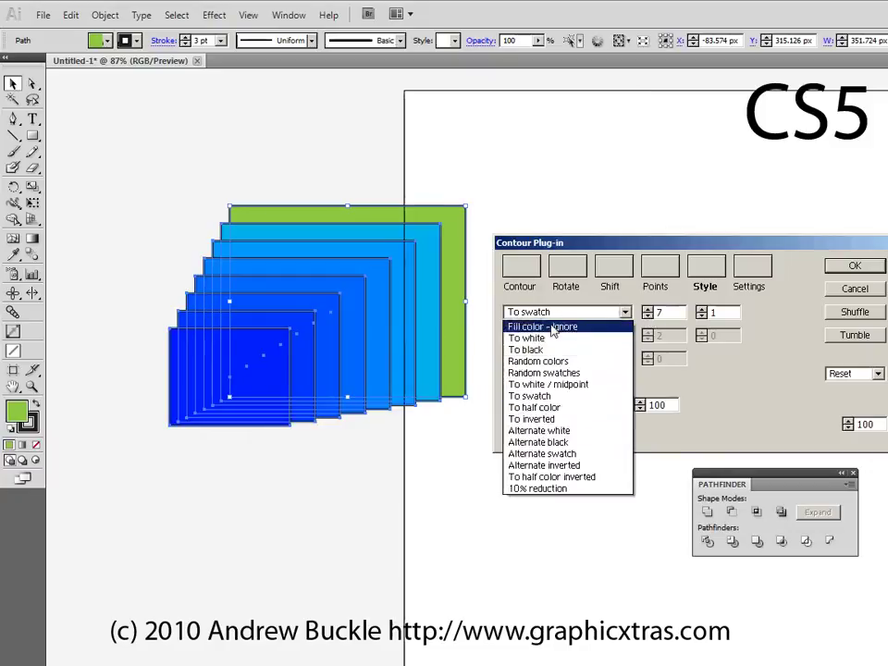
{"action": "left_click", "coordinate": [534, 407]}
{"action": "left_click", "coordinate": [702, 315]}
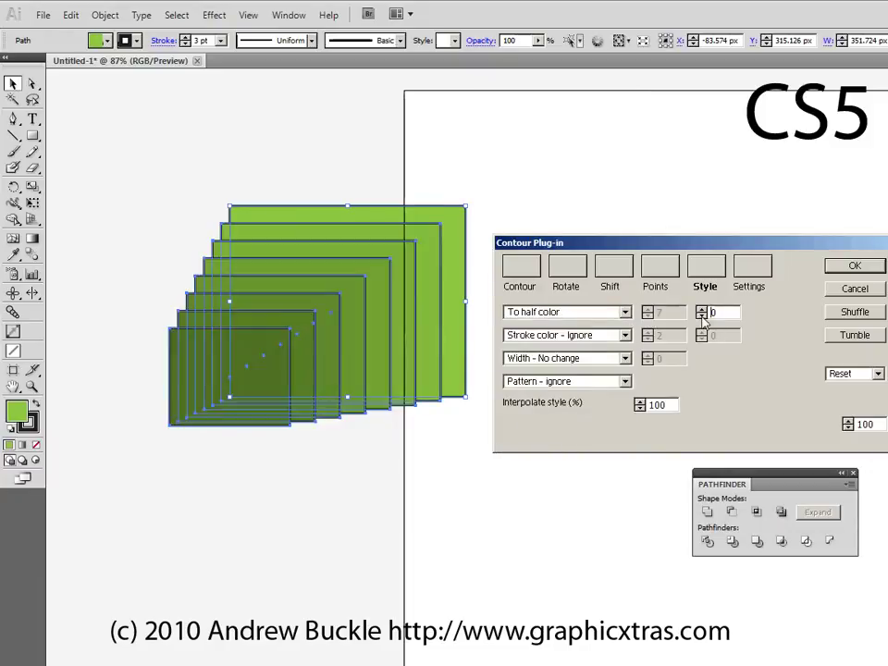
{"action": "left_click", "coordinate": [702, 315]}
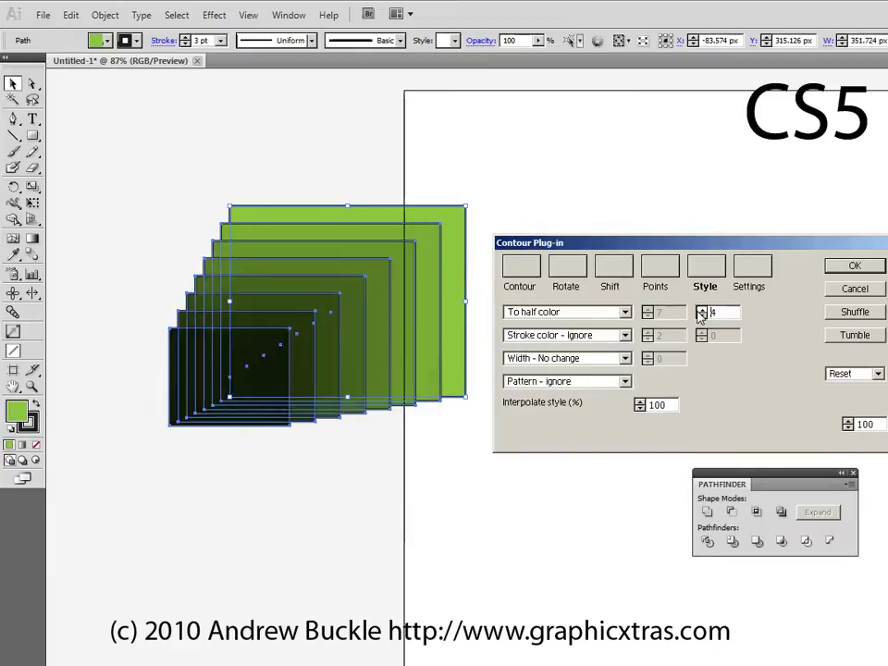
{"action": "left_click", "coordinate": [702, 316]}
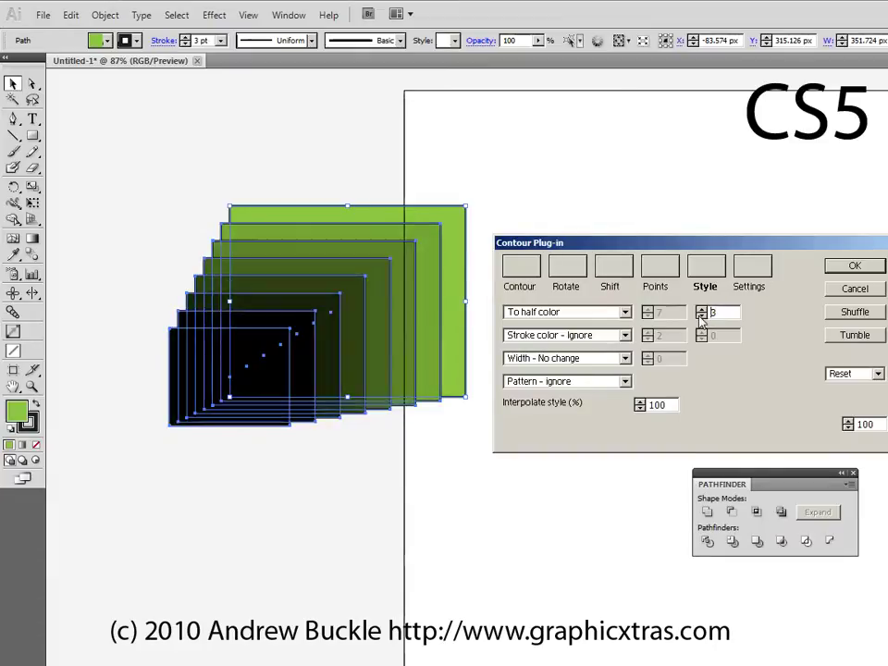
{"action": "left_click", "coordinate": [702, 316]}
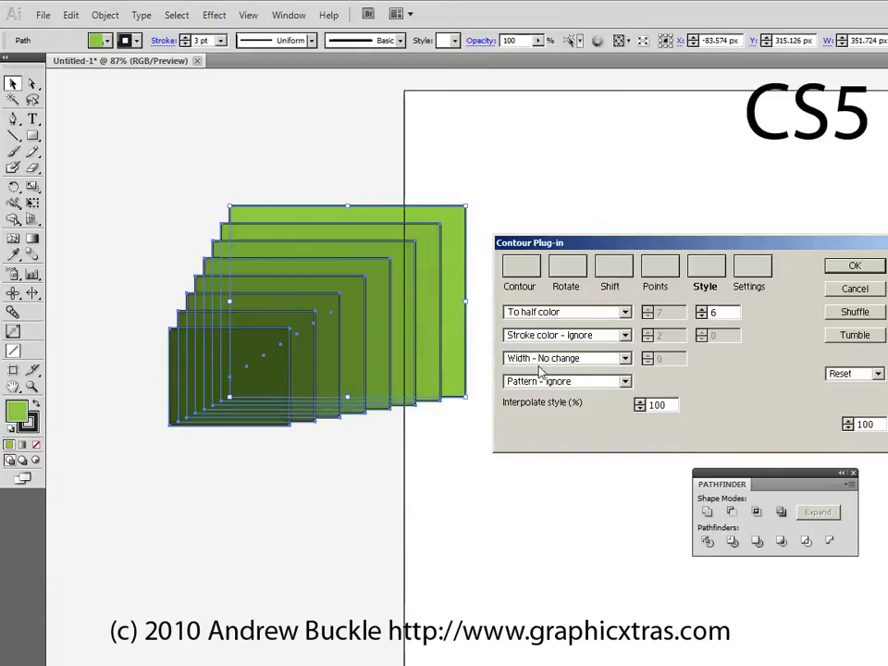
{"action": "left_click", "coordinate": [550, 337]}
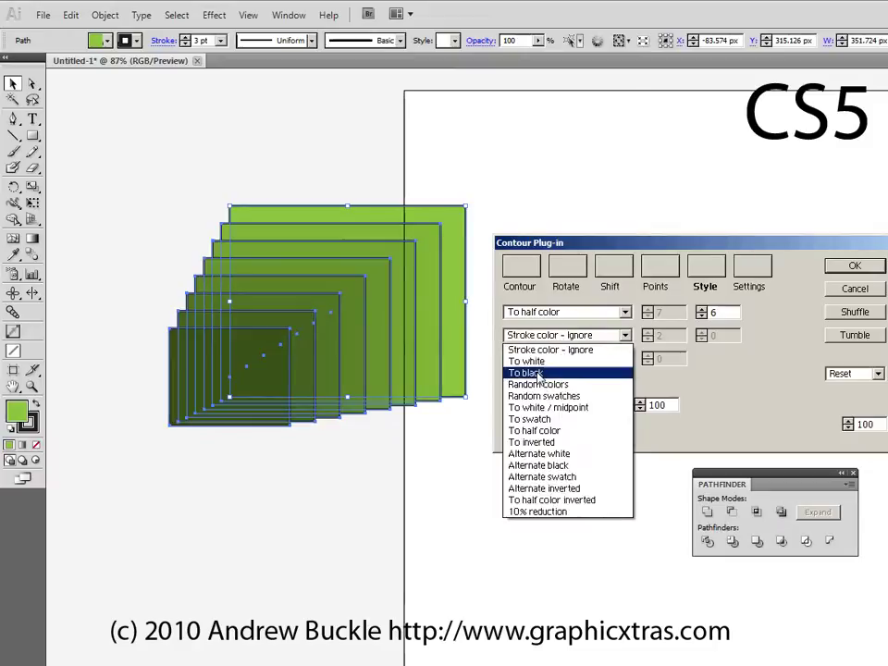
{"action": "left_click", "coordinate": [531, 359]}
{"action": "left_click", "coordinate": [543, 335]}
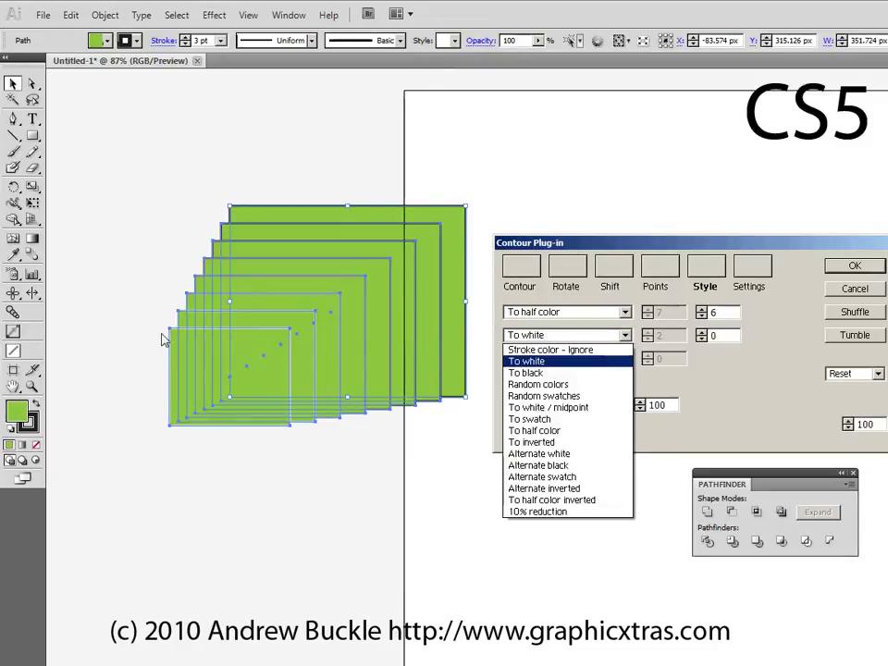
{"action": "left_click", "coordinate": [553, 372]}
{"action": "left_click", "coordinate": [550, 337]}
{"action": "left_click", "coordinate": [542, 387]}
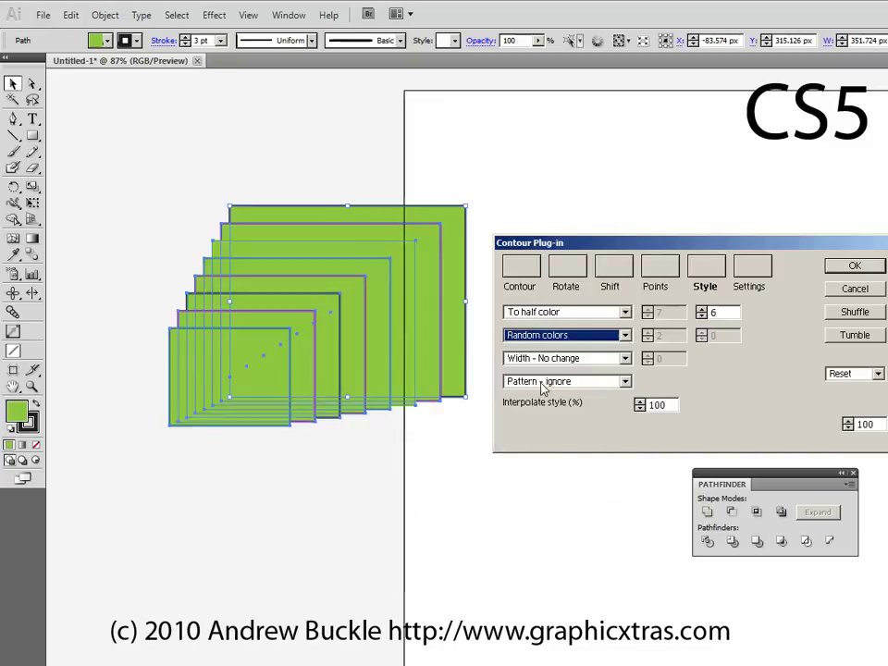
{"action": "left_click", "coordinate": [529, 341]}
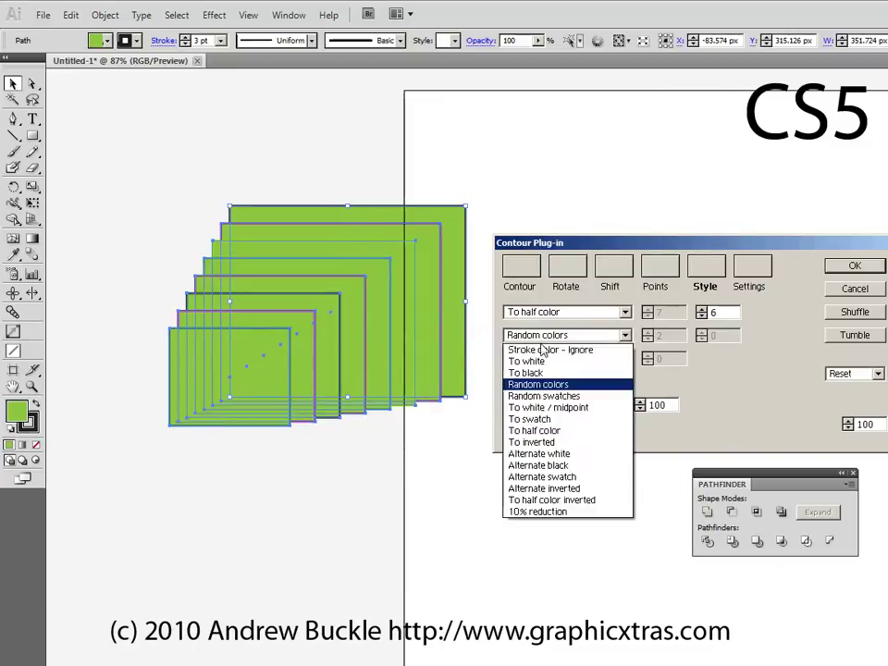
{"action": "left_click", "coordinate": [539, 354]}
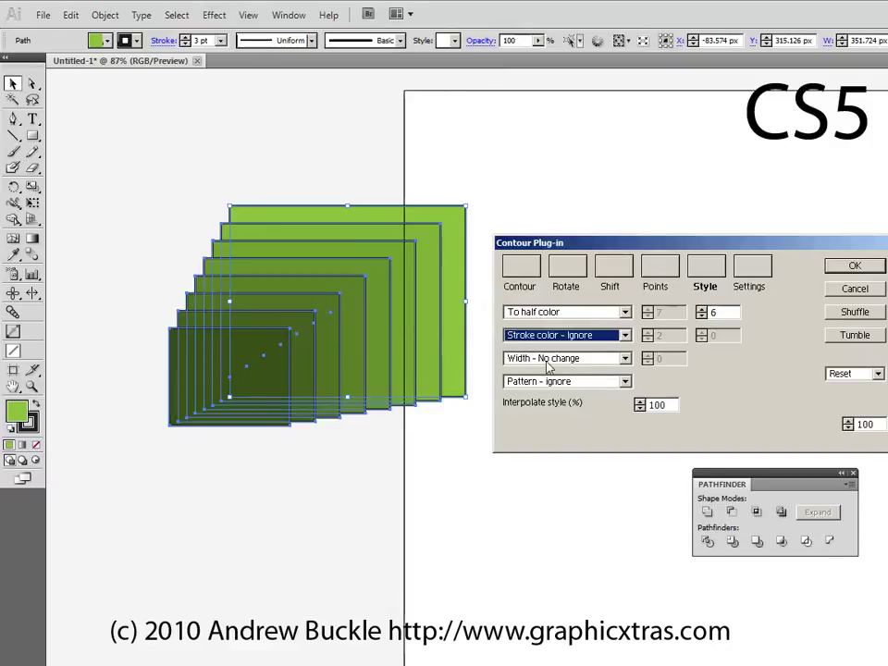
{"action": "left_click", "coordinate": [548, 361]}
{"action": "left_click", "coordinate": [551, 385]}
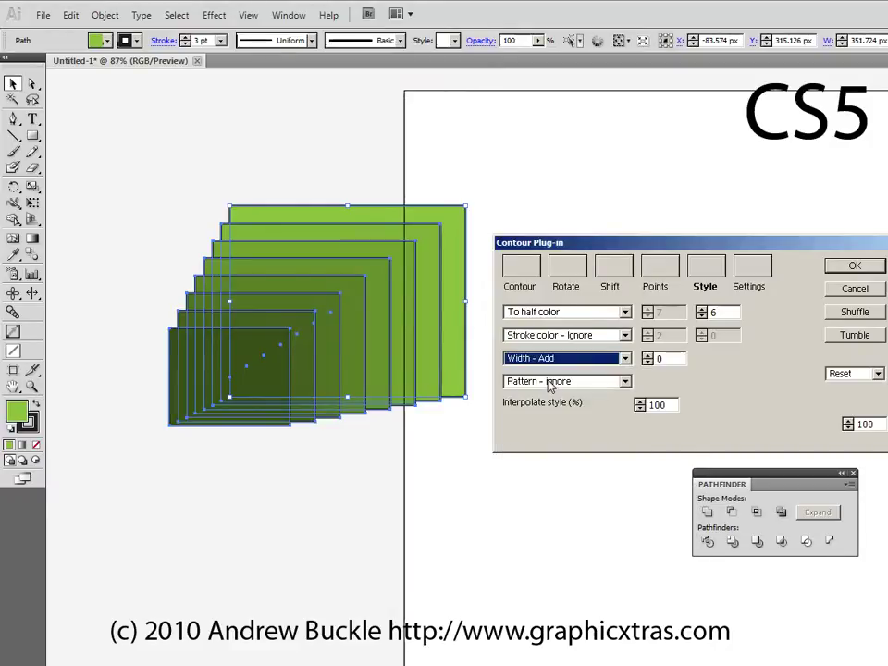
{"action": "left_click", "coordinate": [648, 355]}
{"action": "left_click", "coordinate": [647, 355]}
{"action": "left_click", "coordinate": [647, 355]}
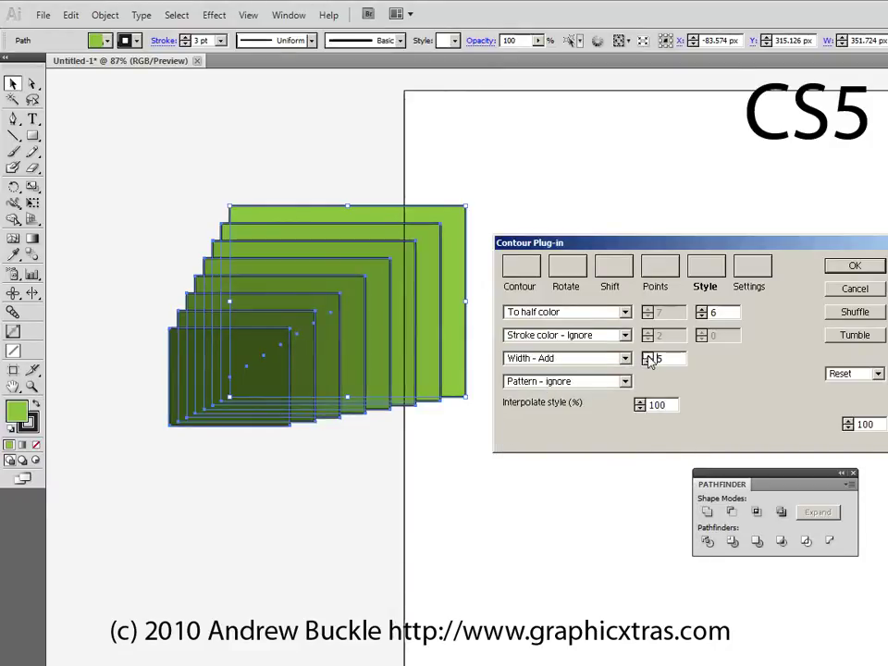
{"action": "left_click", "coordinate": [550, 358]}
{"action": "left_click", "coordinate": [541, 394]}
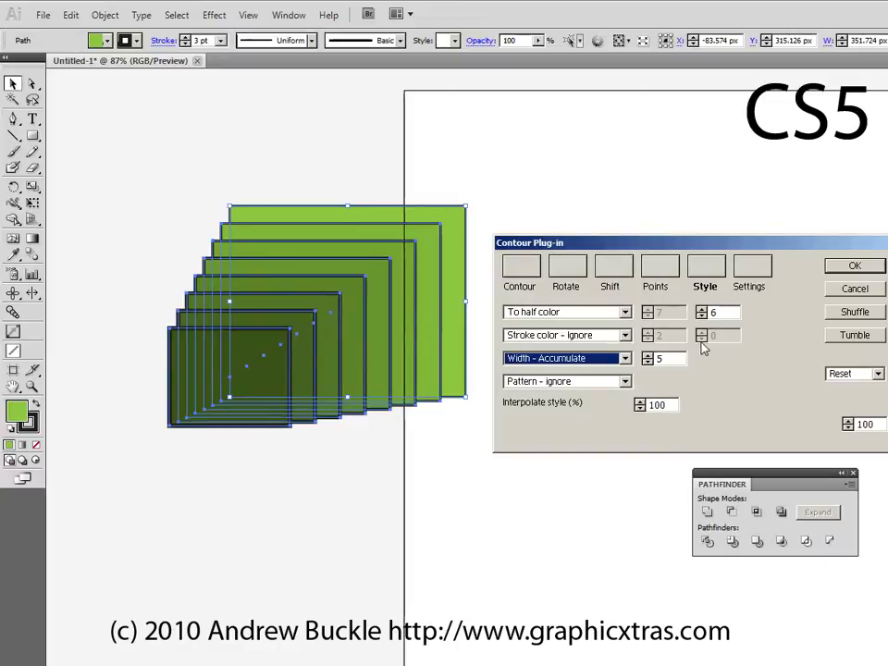
{"action": "left_click", "coordinate": [648, 355]}
{"action": "left_click", "coordinate": [647, 355]}
{"action": "left_click", "coordinate": [647, 356]}
{"action": "left_click", "coordinate": [647, 356]}
{"action": "left_click", "coordinate": [647, 355]}
{"action": "left_click", "coordinate": [647, 355]}
{"action": "left_click", "coordinate": [647, 355]}
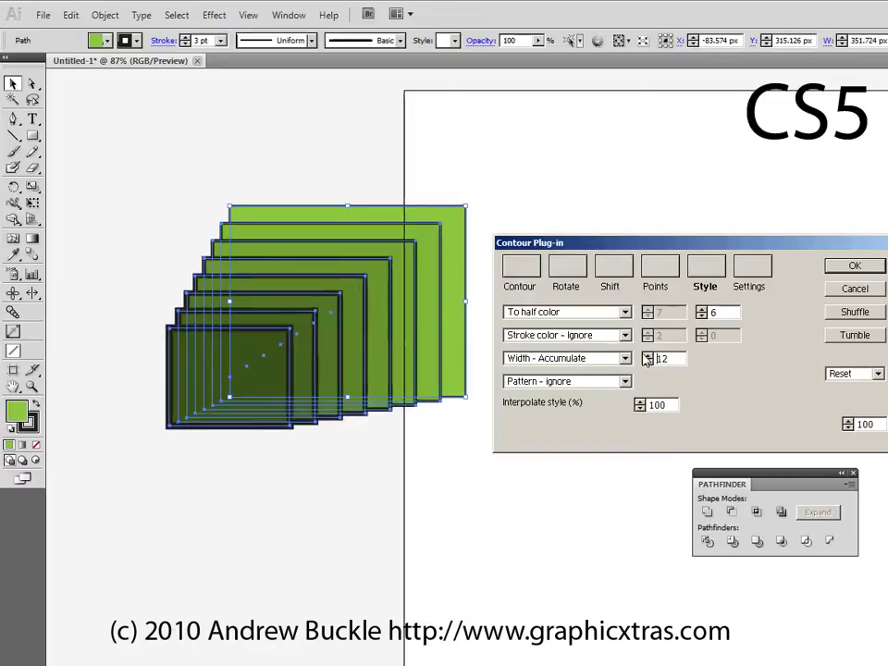
{"action": "left_click", "coordinate": [647, 355]}
{"action": "left_click", "coordinate": [647, 355]}
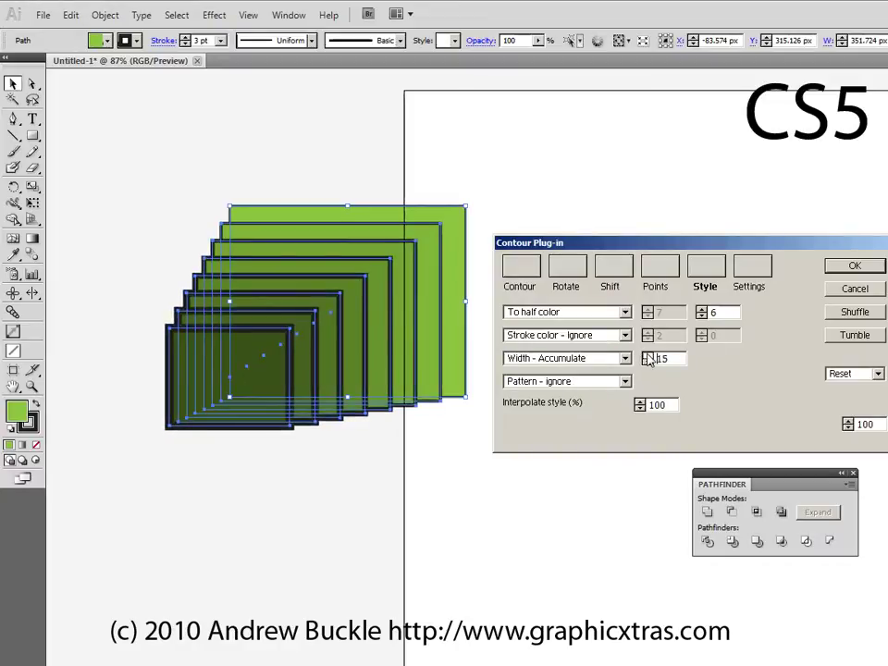
{"action": "left_click", "coordinate": [647, 356]}
{"action": "left_click", "coordinate": [647, 355]}
{"action": "left_click", "coordinate": [648, 355]}
{"action": "left_click", "coordinate": [647, 355]}
{"action": "left_click", "coordinate": [648, 356]}
{"action": "left_click", "coordinate": [647, 355]}
{"action": "left_click", "coordinate": [648, 355]}
{"action": "left_click", "coordinate": [648, 355]}
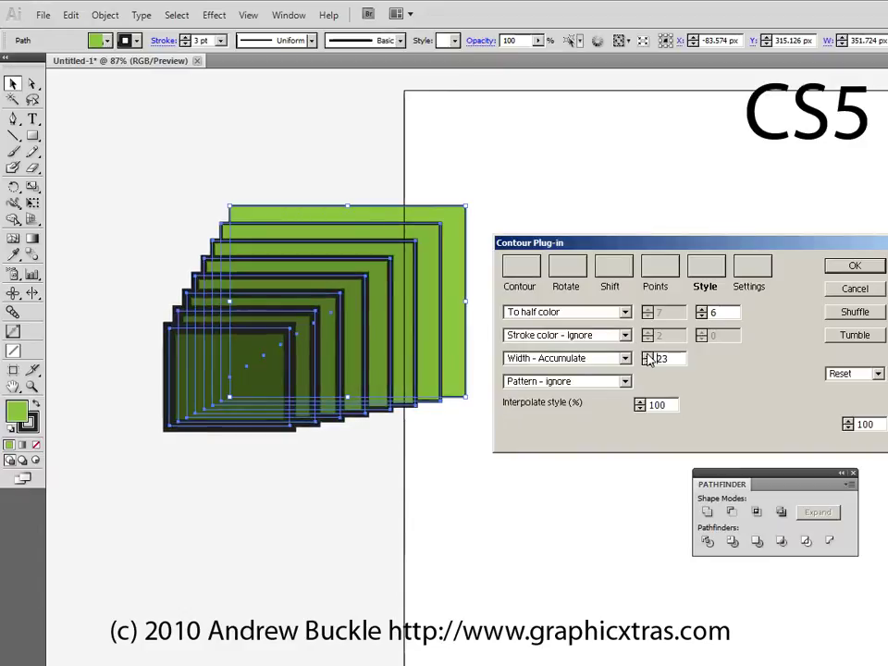
{"action": "left_click", "coordinate": [548, 365]}
{"action": "left_click", "coordinate": [555, 376]}
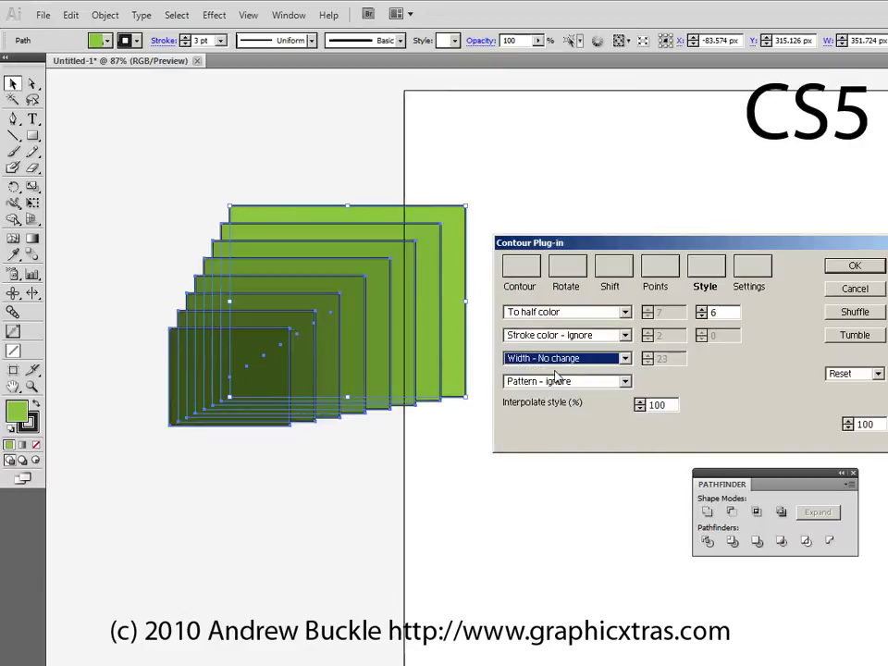
Step: Try the first and fourth centred patterns for the contour copies
{"action": "left_click", "coordinate": [558, 382]}
{"action": "left_click", "coordinate": [573, 468]}
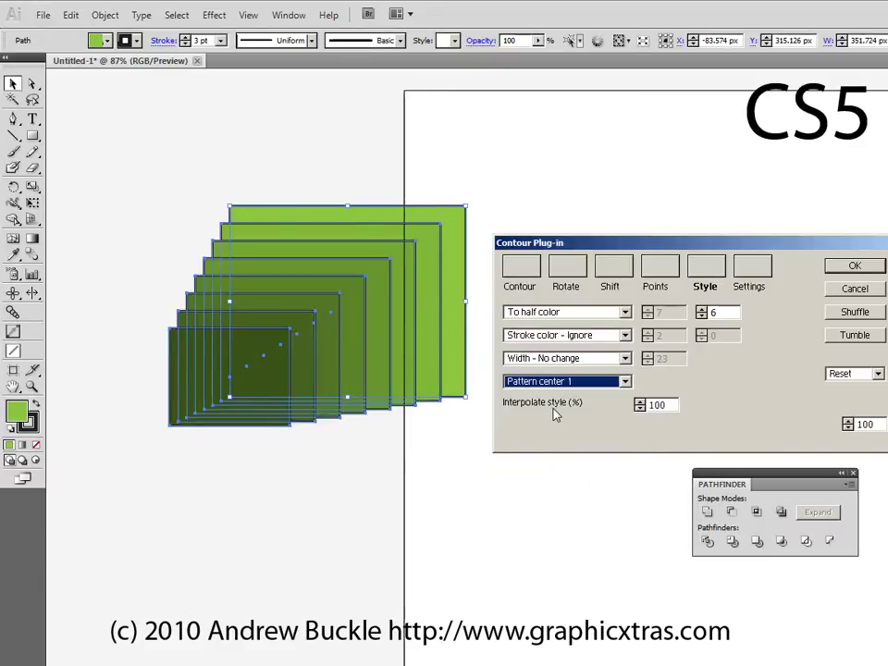
{"action": "left_click", "coordinate": [595, 382]}
{"action": "left_click", "coordinate": [593, 442]}
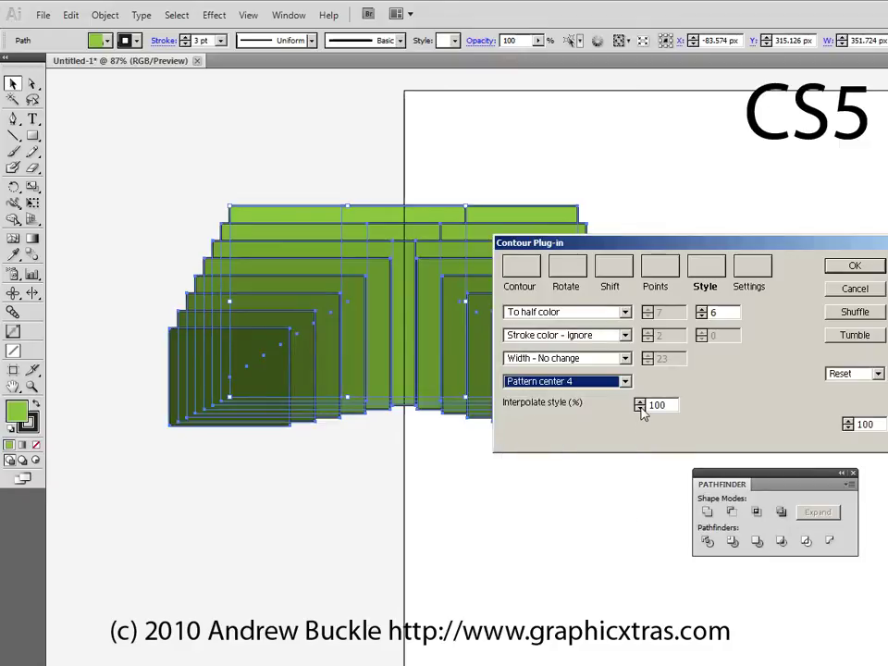
Step: Cycle through the fourth, sixth and first centred patterns, ending on the mirrored second one
{"action": "left_click_drag", "start_coordinate": [601, 243], "coordinate": [723, 166]}
{"action": "left_click", "coordinate": [692, 307]}
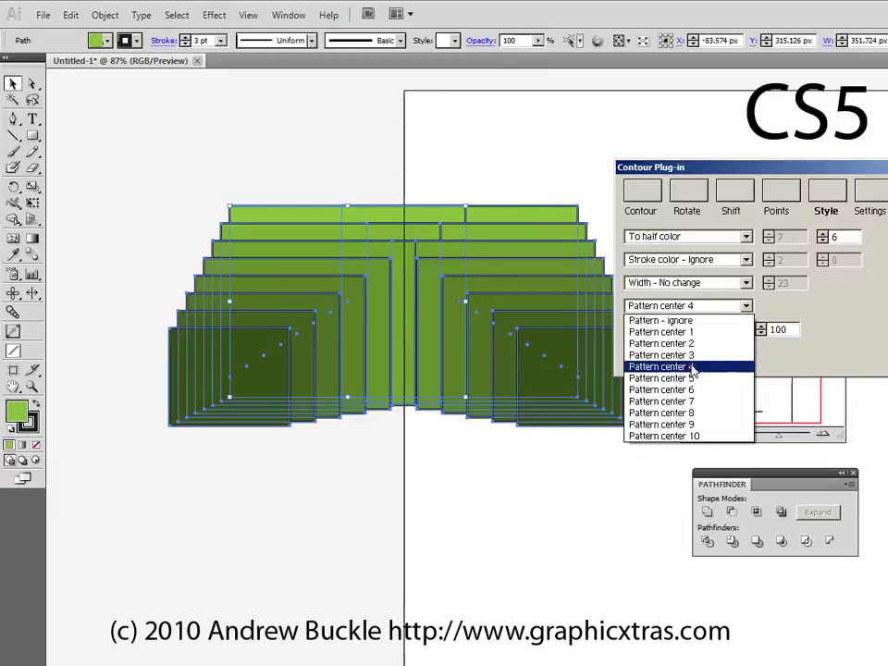
{"action": "left_click", "coordinate": [693, 370]}
{"action": "left_click", "coordinate": [689, 307]}
{"action": "left_click", "coordinate": [685, 391]}
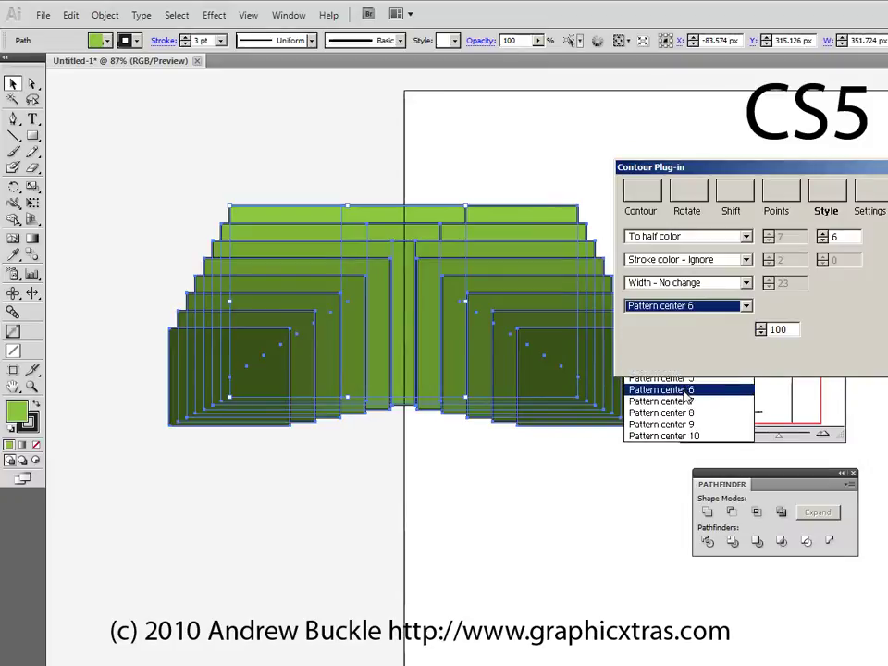
{"action": "left_click", "coordinate": [689, 307]}
{"action": "left_click", "coordinate": [688, 334]}
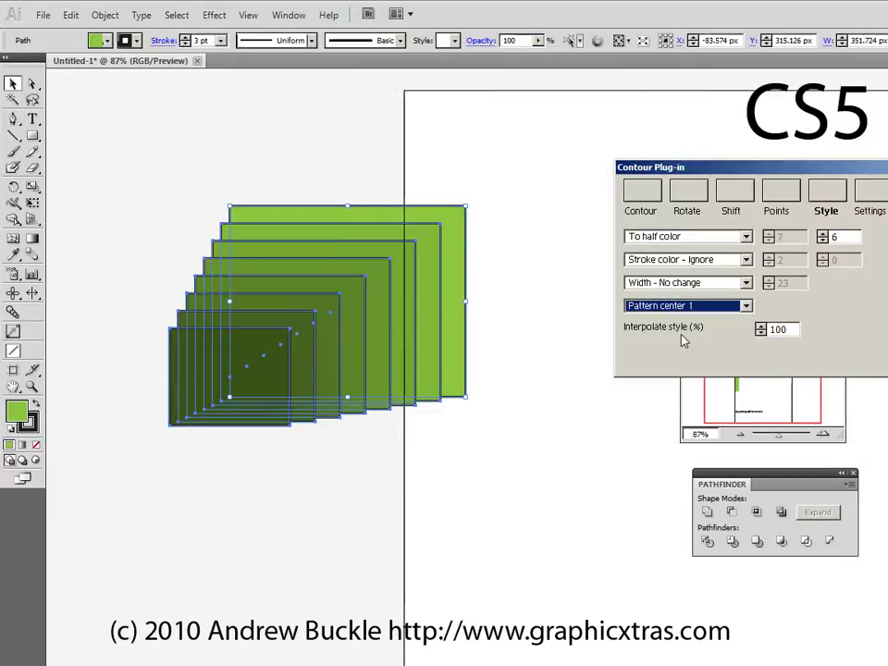
{"action": "left_click", "coordinate": [686, 308]}
{"action": "left_click", "coordinate": [685, 347]}
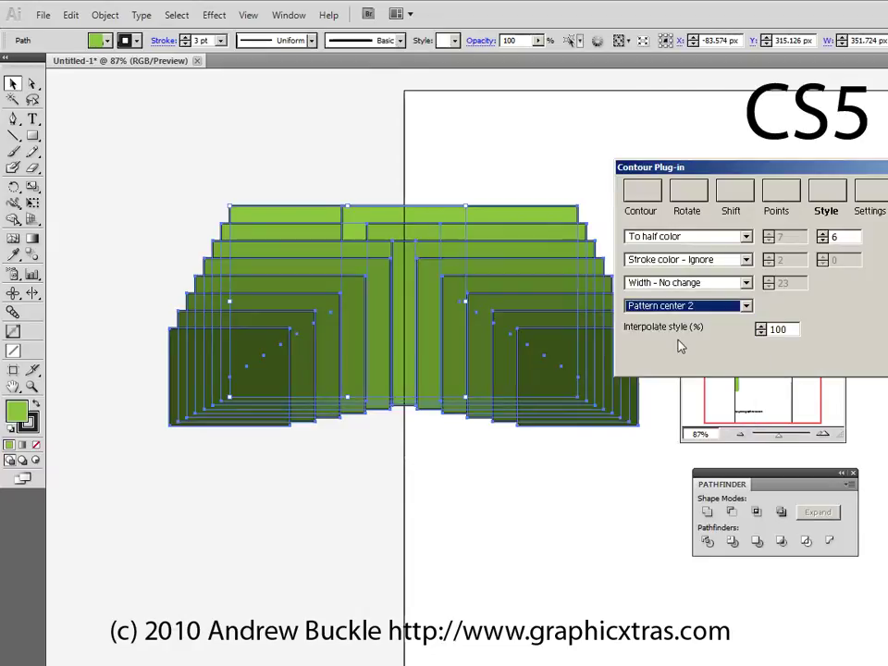
Step: Change the horizontal and vertical Shift (pts) values to re-offset the copies
{"action": "left_click", "coordinate": [732, 196]}
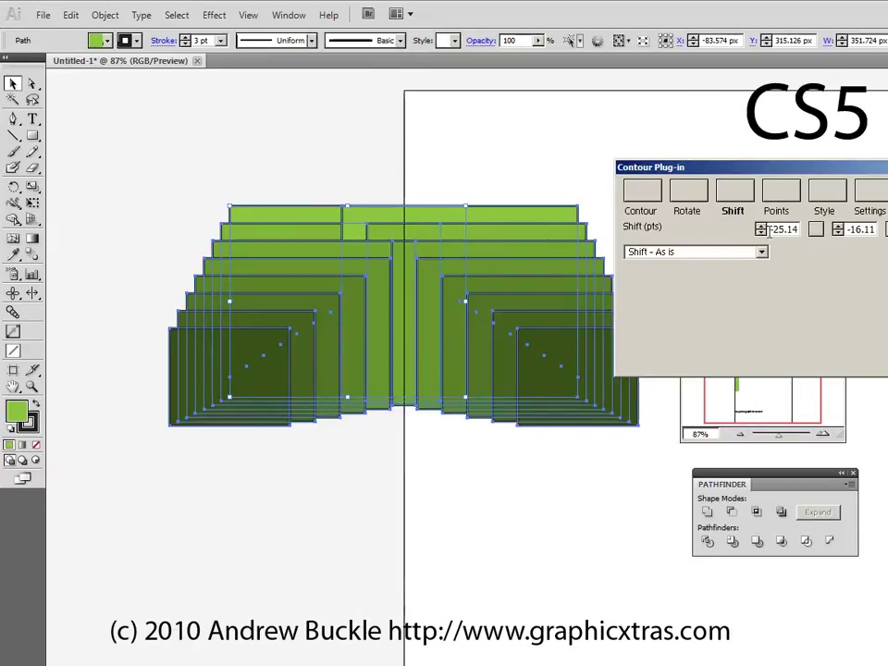
{"action": "left_click_drag", "start_coordinate": [814, 232], "coordinate": [480, 344]}
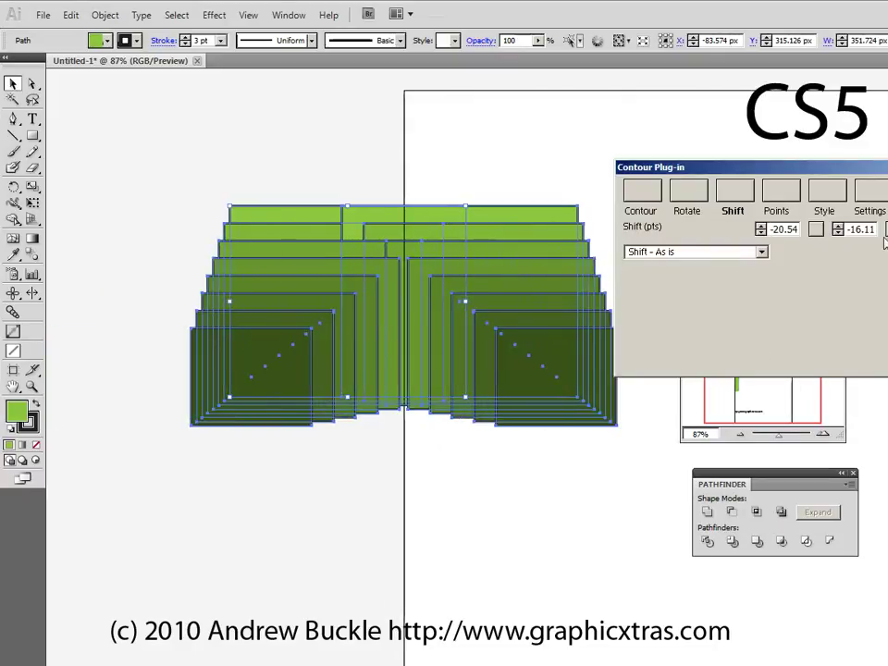
{"action": "left_click_drag", "start_coordinate": [885, 231], "coordinate": [812, 586]}
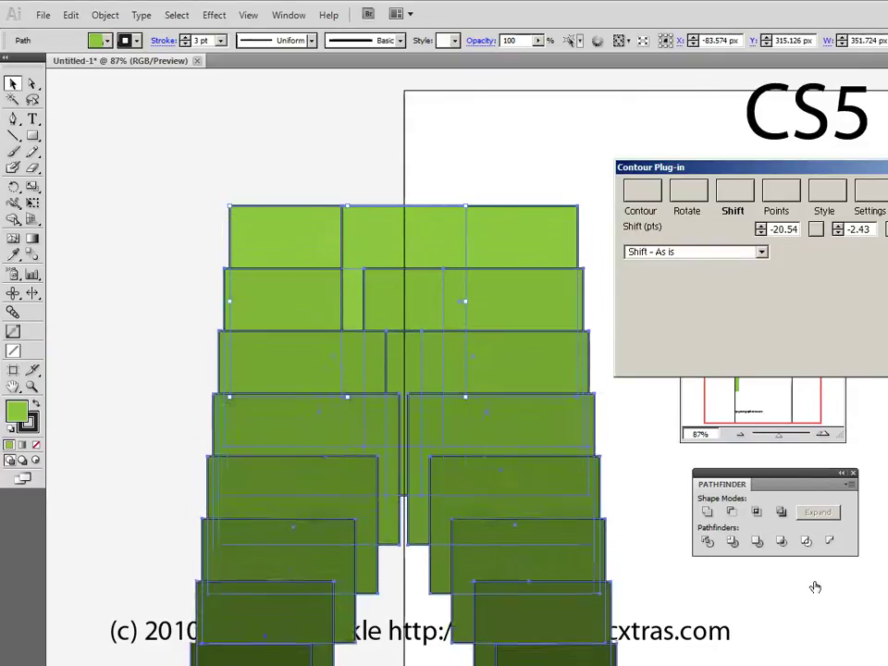
{"action": "left_click_drag", "start_coordinate": [772, 171], "coordinate": [821, 190]}
Step: Set the pattern to Pattern - ignore on the Style tab
{"action": "left_click", "coordinate": [840, 195]}
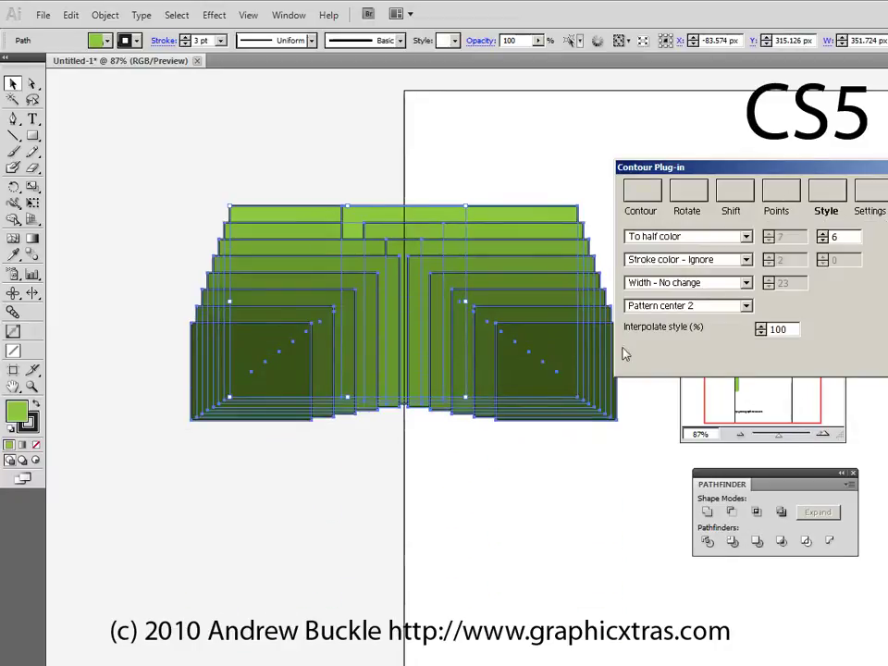
{"action": "left_click", "coordinate": [682, 305]}
{"action": "left_click", "coordinate": [665, 263]}
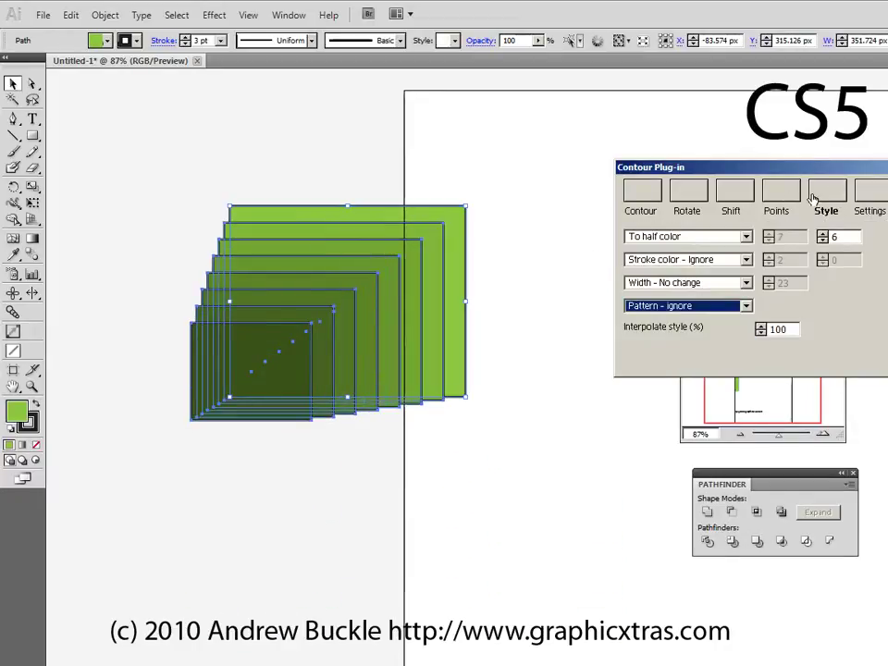
{"action": "left_click_drag", "start_coordinate": [839, 170], "coordinate": [655, 167]}
Step: Try the flip and opacity path options, then shuffle the contour copies three times
{"action": "left_click", "coordinate": [689, 189]}
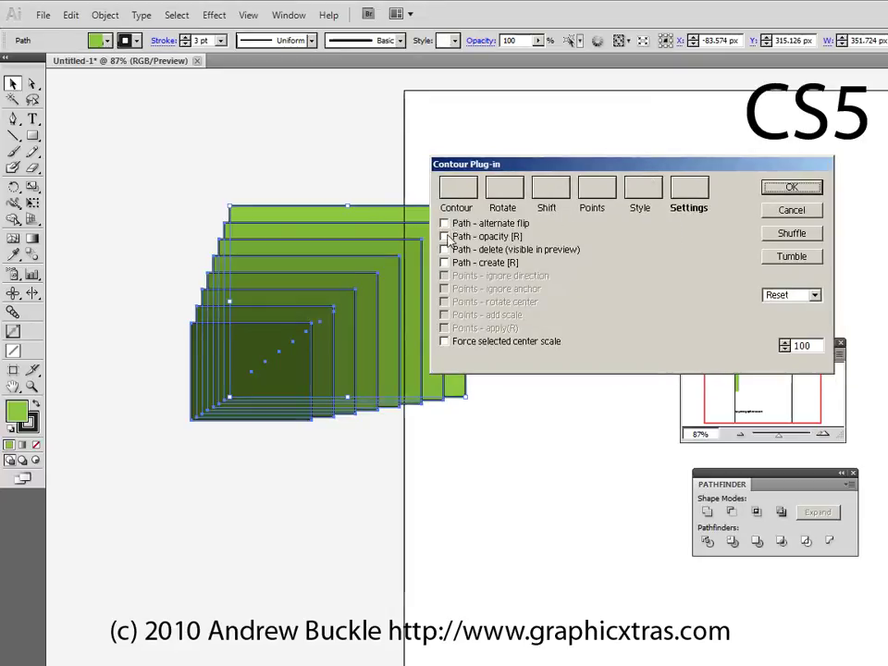
{"action": "left_click", "coordinate": [444, 225]}
{"action": "left_click", "coordinate": [444, 225]}
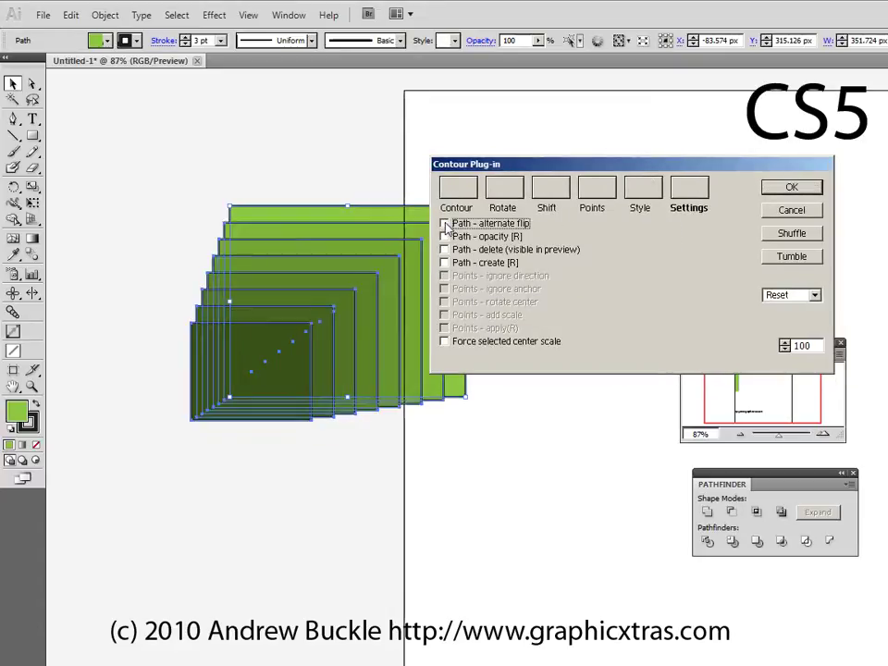
{"action": "left_click", "coordinate": [443, 225]}
{"action": "left_click", "coordinate": [443, 224]}
{"action": "left_click", "coordinate": [443, 237]}
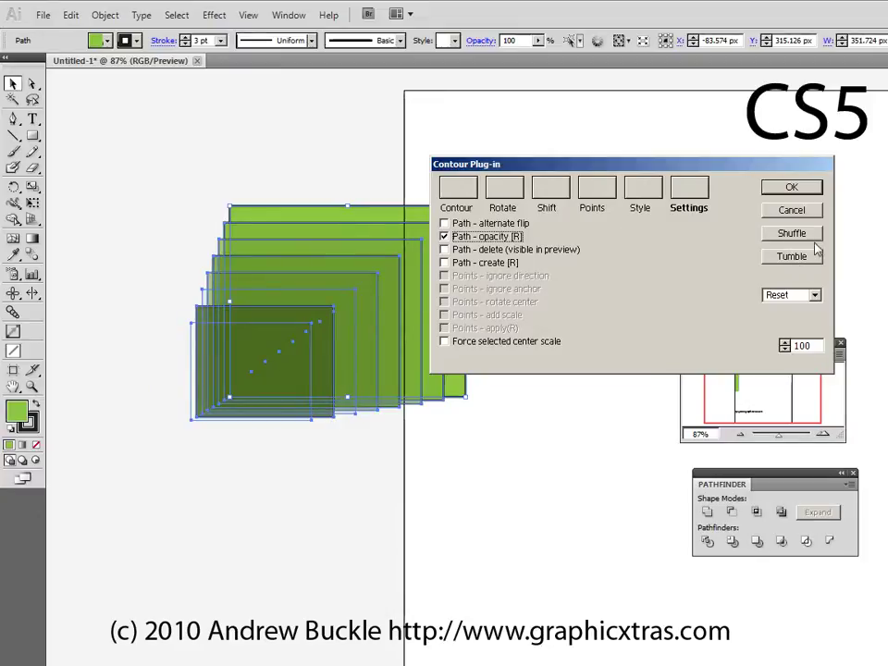
{"action": "left_click", "coordinate": [788, 237]}
{"action": "left_click", "coordinate": [788, 237]}
{"action": "left_click", "coordinate": [788, 236]}
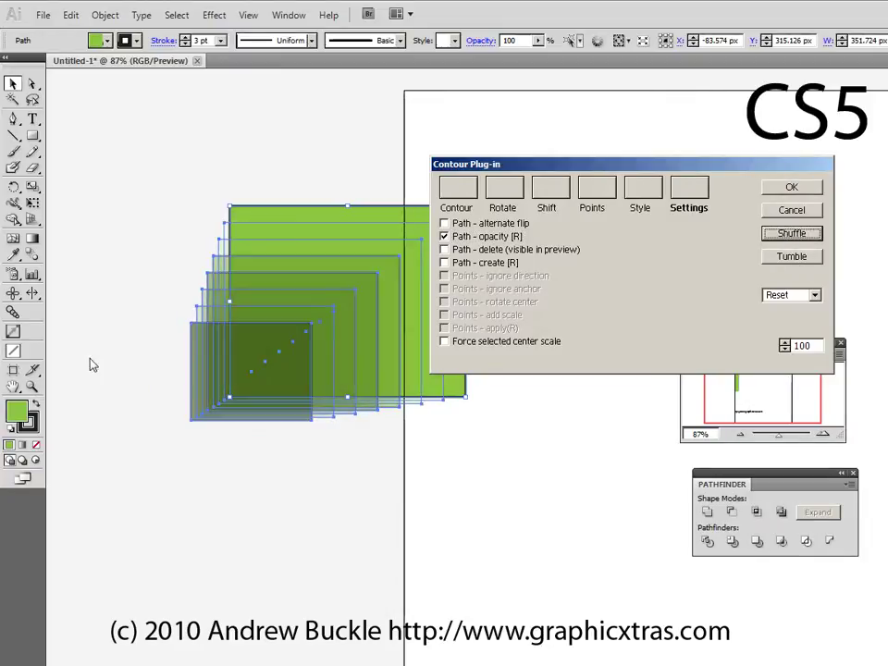
Step: Raise the contour copy count, then untick the opacity option again
{"action": "left_click", "coordinate": [459, 195]}
{"action": "left_click_drag", "start_coordinate": [576, 224], "coordinate": [576, 229]}
{"action": "left_click", "coordinate": [688, 190]}
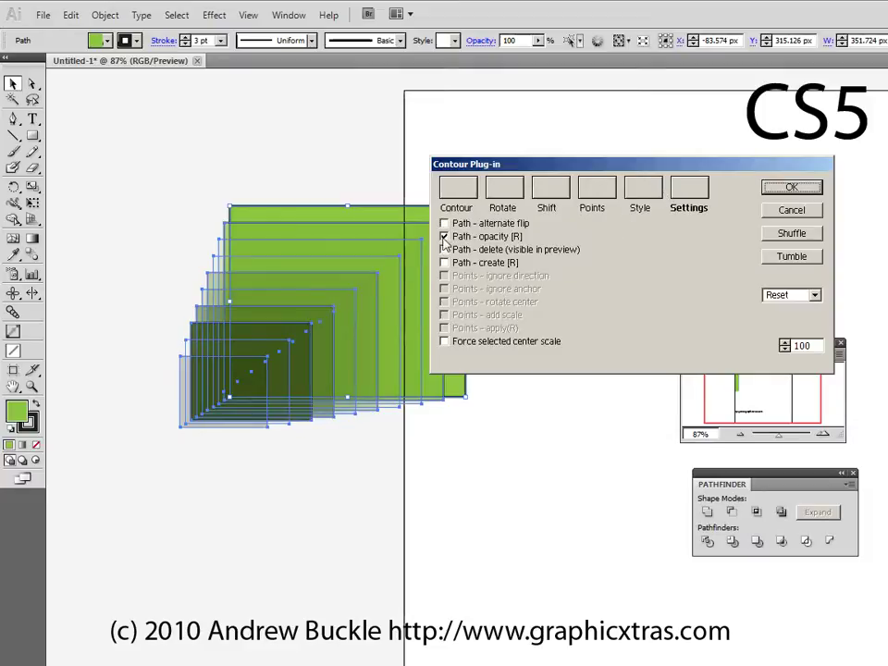
{"action": "left_click", "coordinate": [444, 237]}
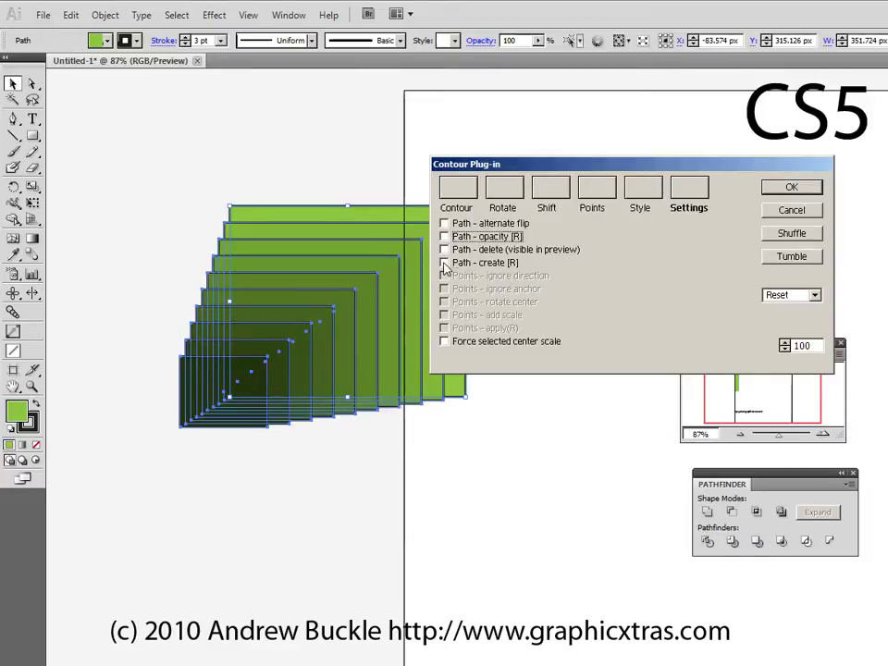
Step: Tick Path - create [R] and shuffle the copies three more times
{"action": "left_click", "coordinate": [445, 263]}
{"action": "left_click", "coordinate": [792, 234]}
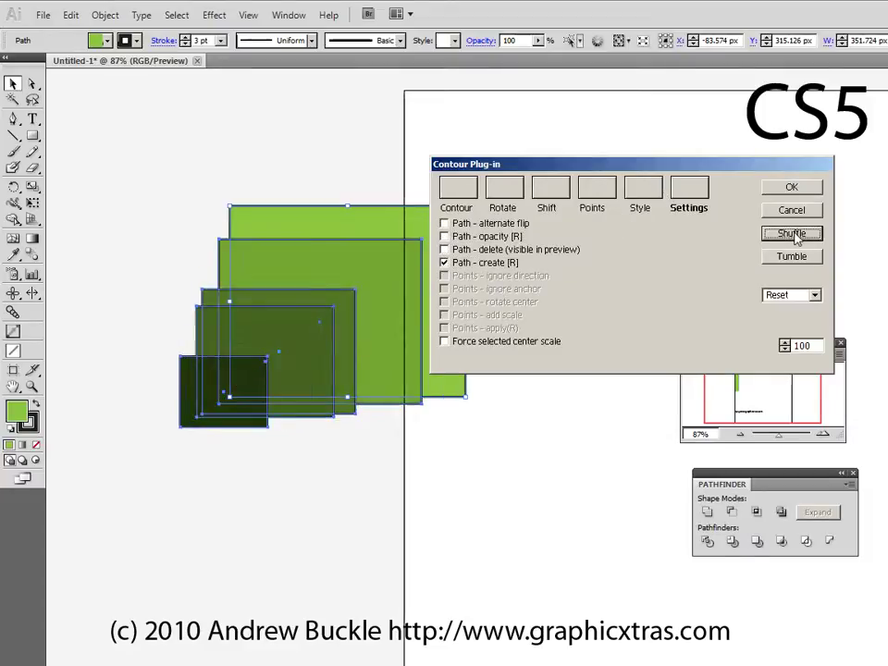
{"action": "left_click", "coordinate": [794, 235]}
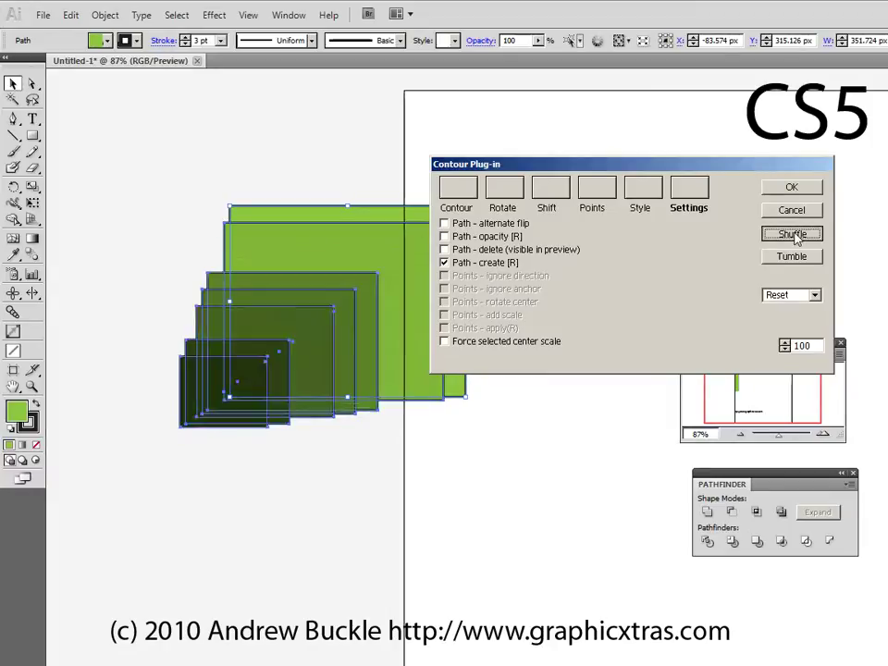
{"action": "left_click", "coordinate": [793, 235]}
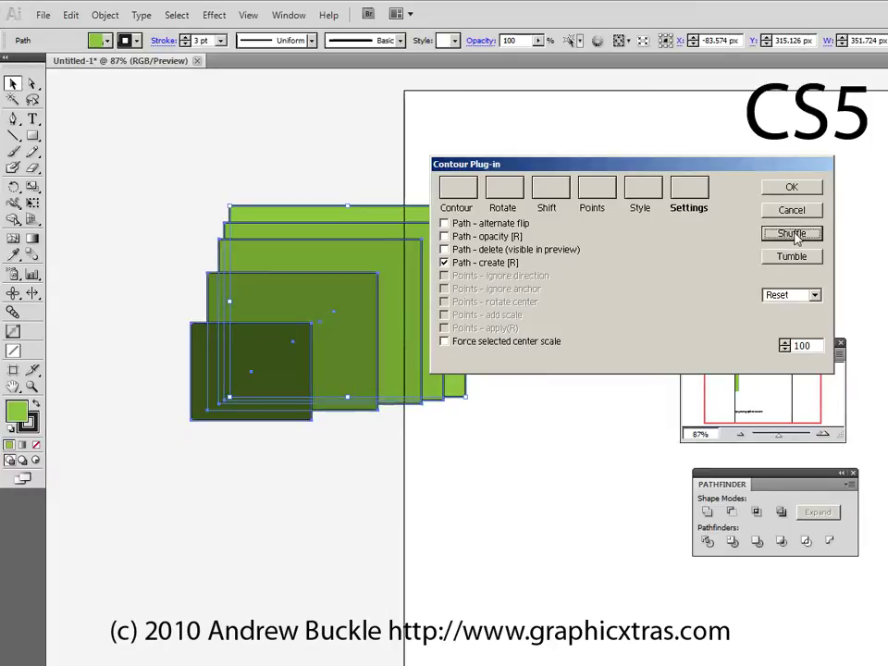
{"action": "left_click", "coordinate": [456, 197]}
{"action": "left_click", "coordinate": [625, 193]}
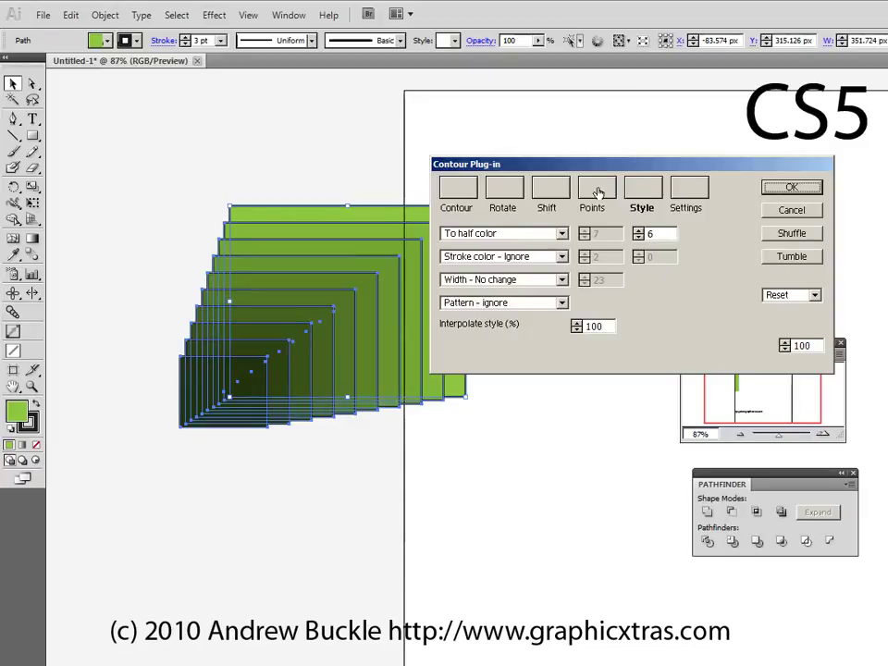
Step: Set Points contour to 1 and both Shift (pts) values to 0
{"action": "left_click", "coordinate": [597, 191]}
{"action": "left_click", "coordinate": [577, 224]}
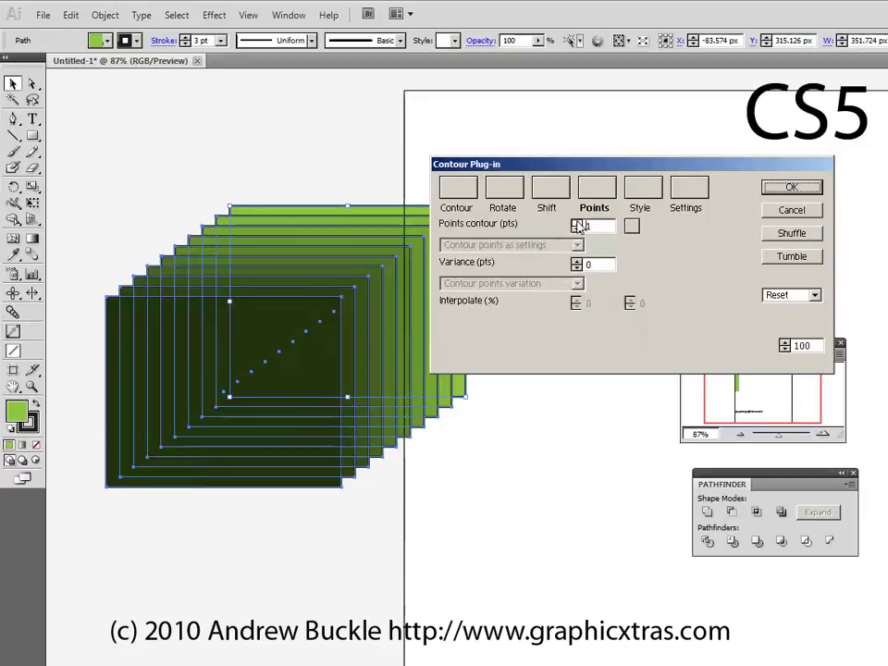
{"action": "left_click", "coordinate": [538, 194]}
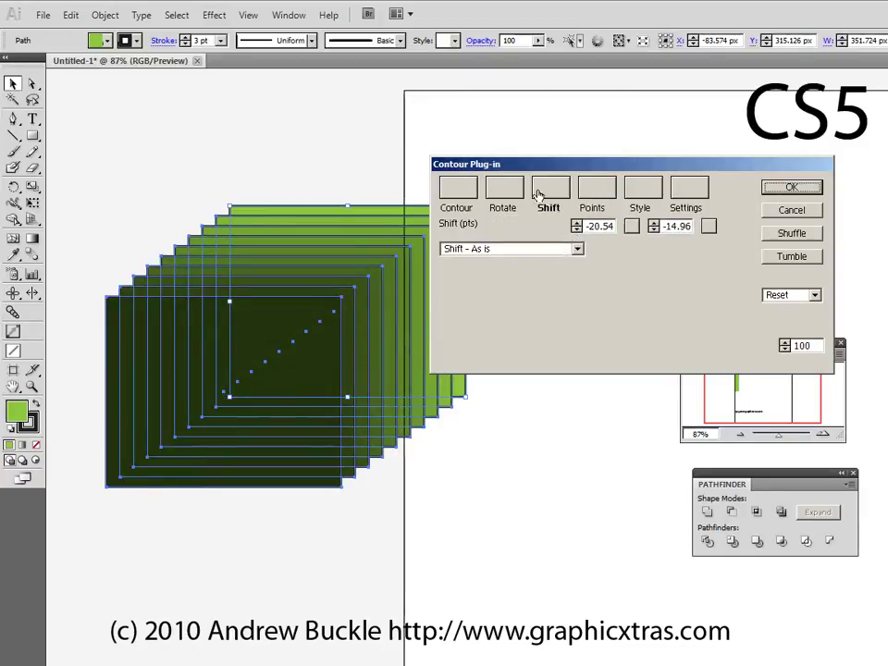
{"action": "double_click", "coordinate": [613, 223]}
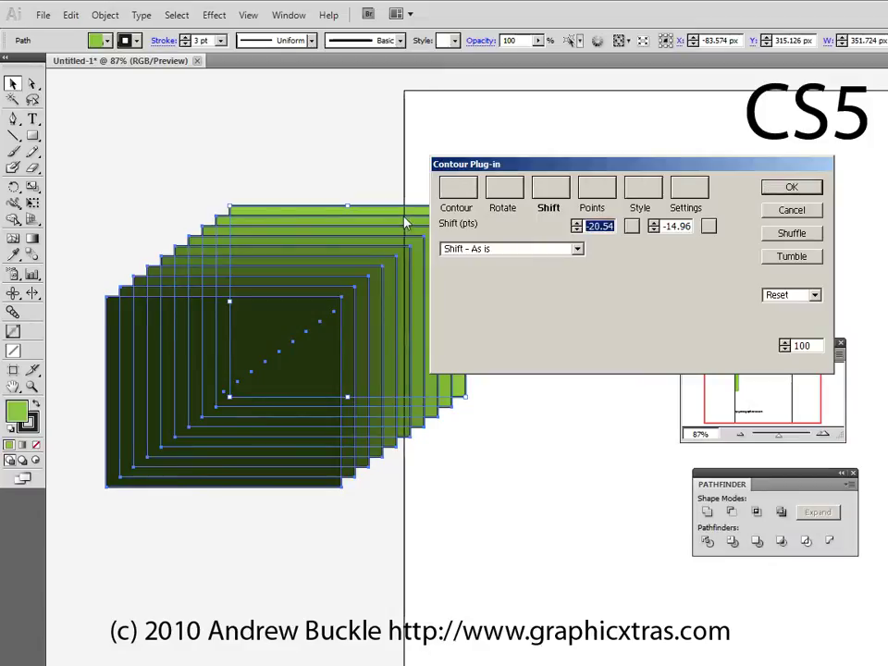
{"action": "type", "text": "0"}
{"action": "key", "text": "Tab"}
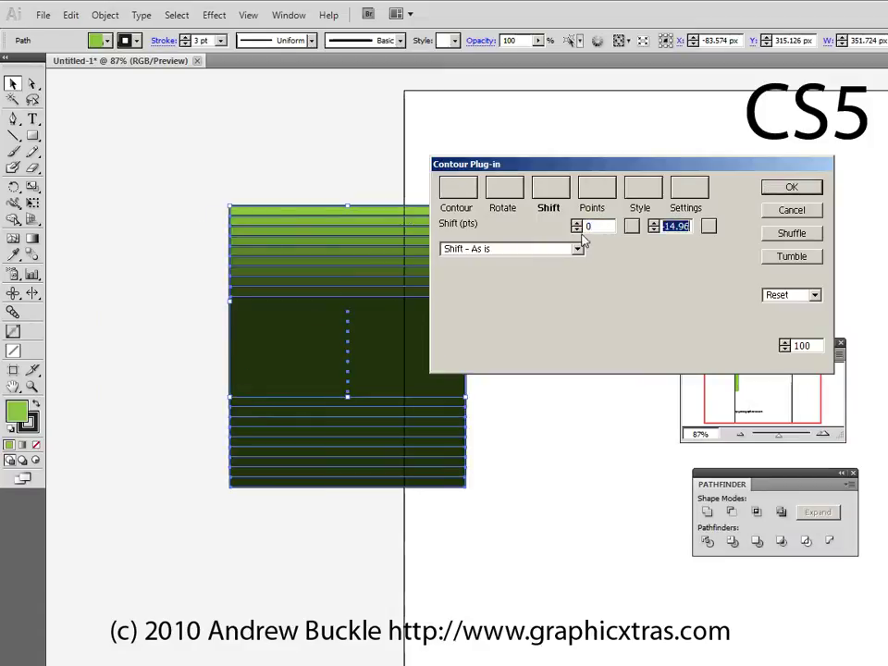
{"action": "type", "text": "0"}
{"action": "key", "text": "Tab"}
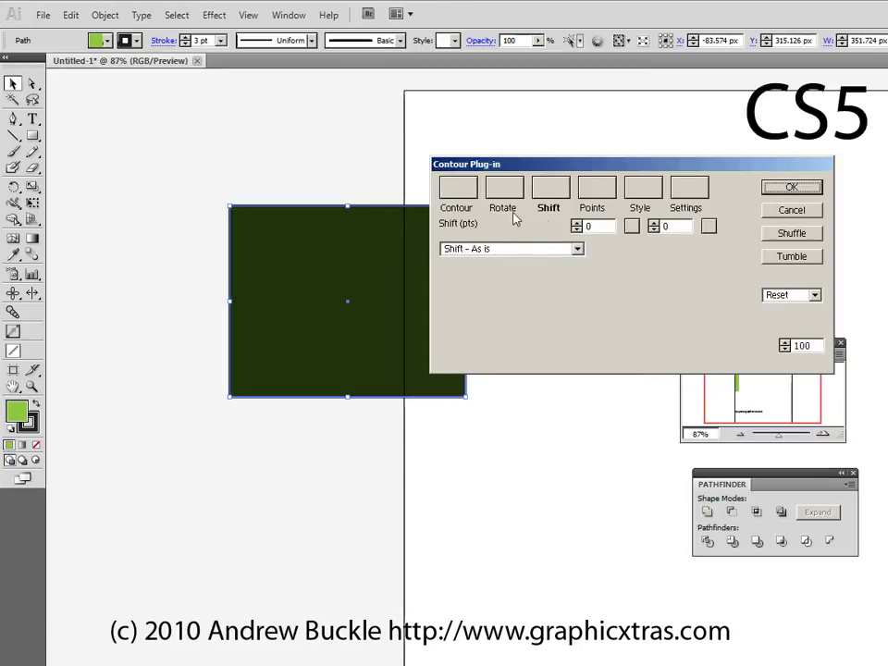
Step: Vary the horizontal shift to fan the contour copies out
{"action": "left_click", "coordinate": [577, 227]}
{"action": "left_click_drag", "start_coordinate": [631, 227], "coordinate": [683, 243]}
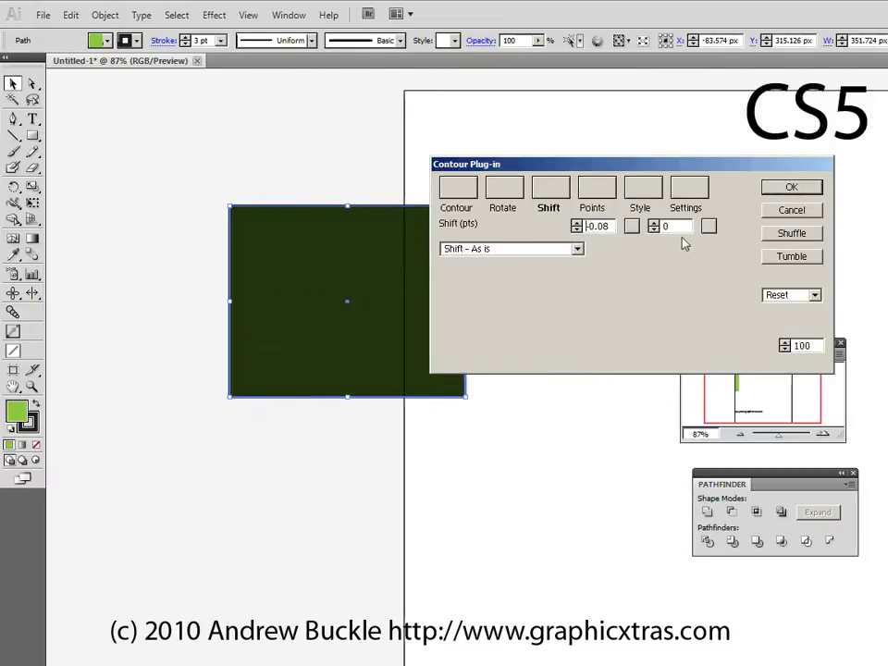
{"action": "left_click", "coordinate": [596, 189]}
Step: Set Points contour to 79 and try the Alternate mode with lower amounts
{"action": "left_click_drag", "start_coordinate": [632, 226], "coordinate": [524, 319]}
{"action": "left_click", "coordinate": [555, 246]}
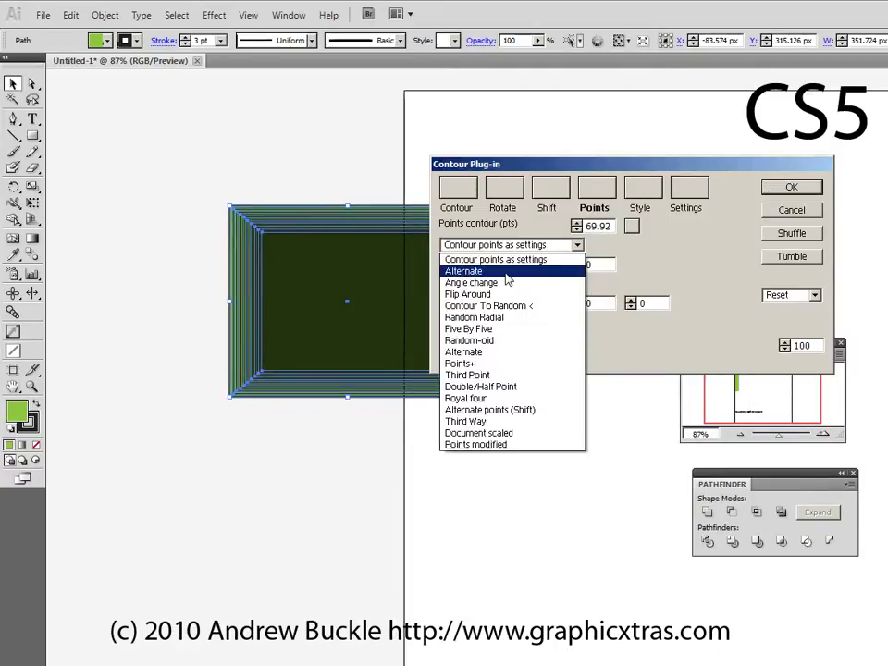
{"action": "left_click", "coordinate": [508, 272]}
{"action": "left_click", "coordinate": [632, 225]}
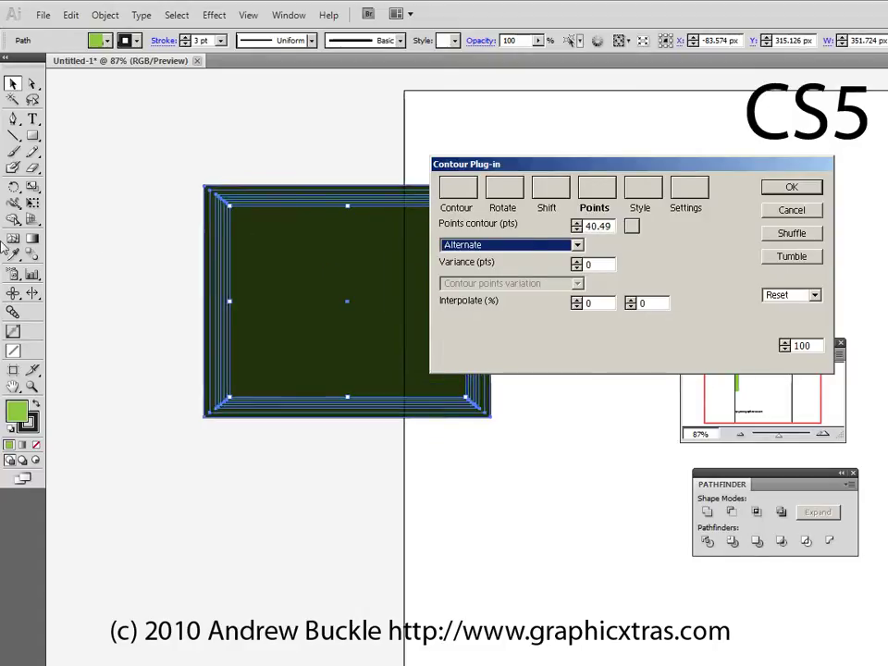
{"action": "left_click", "coordinate": [631, 226]}
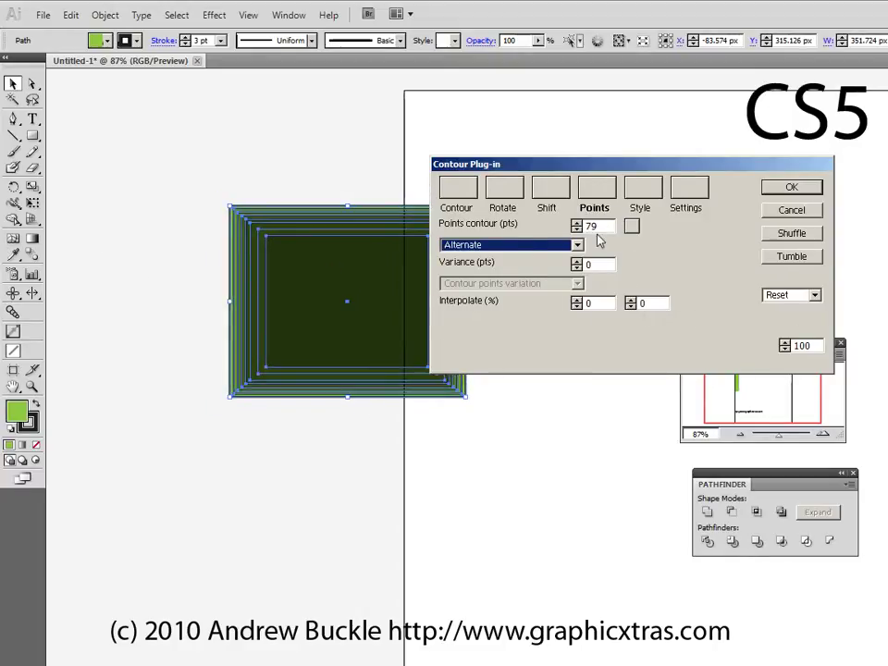
Step: Try Angle change at -53.3 and Random Radial modes, then cancel the contour
{"action": "left_click", "coordinate": [507, 248]}
{"action": "left_click", "coordinate": [555, 282]}
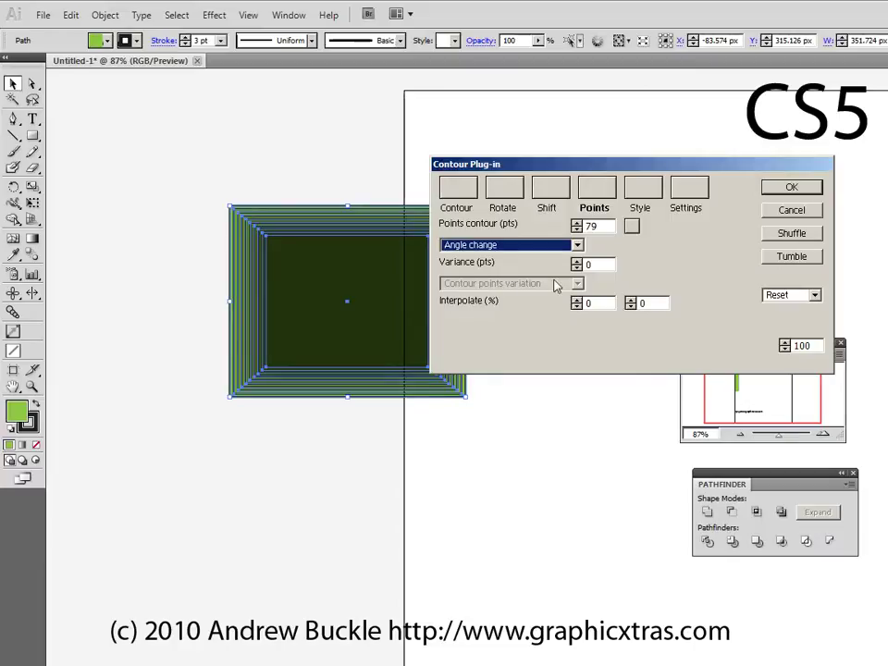
{"action": "left_click", "coordinate": [631, 226]}
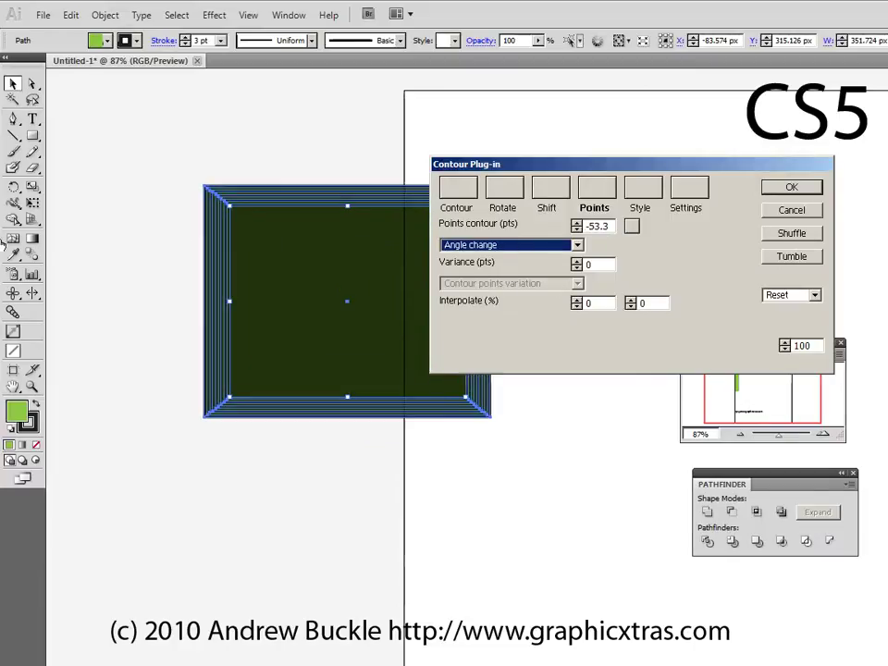
{"action": "left_click", "coordinate": [500, 246]}
{"action": "left_click", "coordinate": [485, 314]}
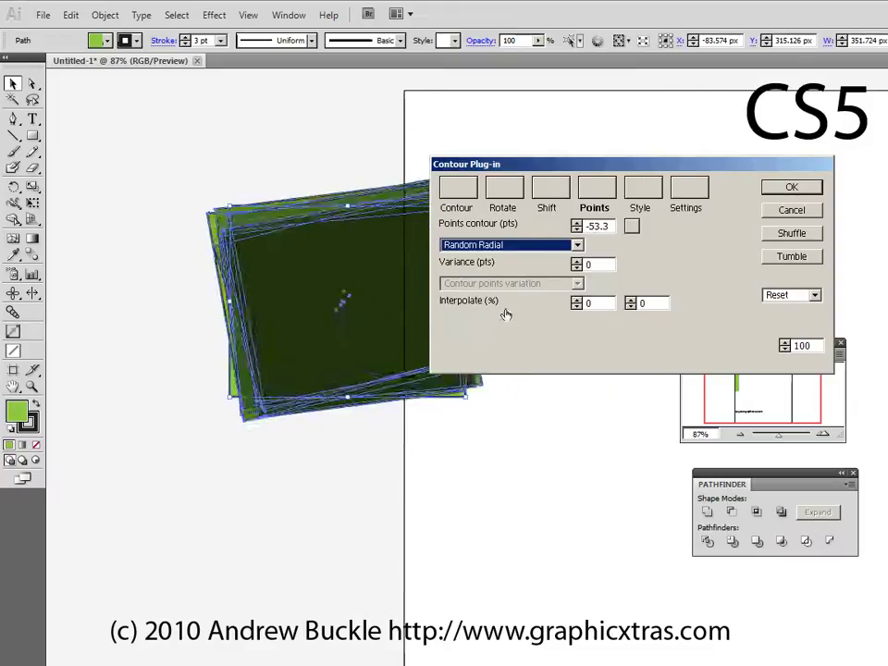
{"action": "left_click", "coordinate": [791, 210]}
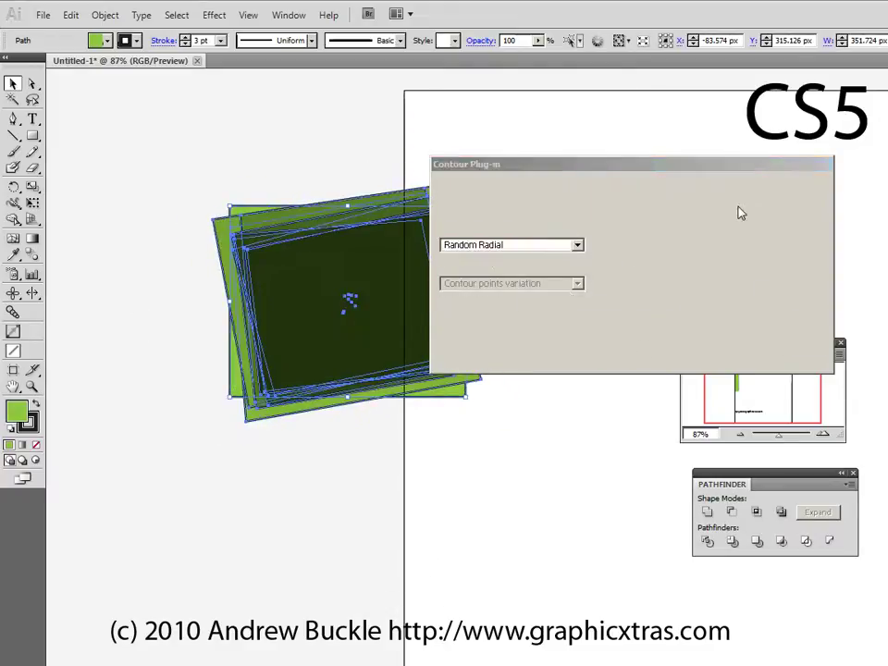
Step: Delete the green rectangle and draw a large circle with the Ellipse Tool
{"action": "left_click", "coordinate": [354, 285]}
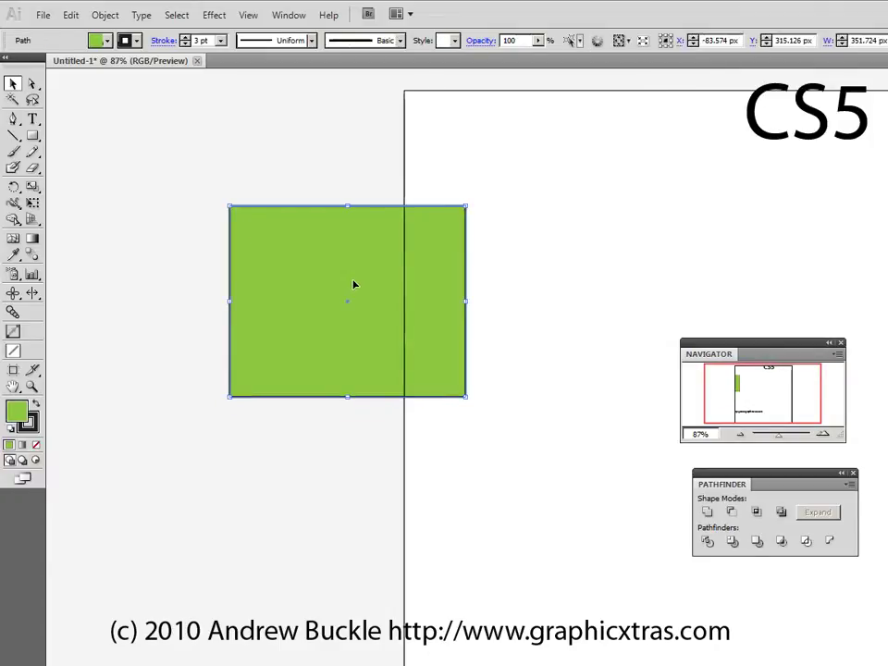
{"action": "key", "text": "Delete"}
{"action": "left_click_drag", "start_coordinate": [33, 135], "coordinate": [85, 177]}
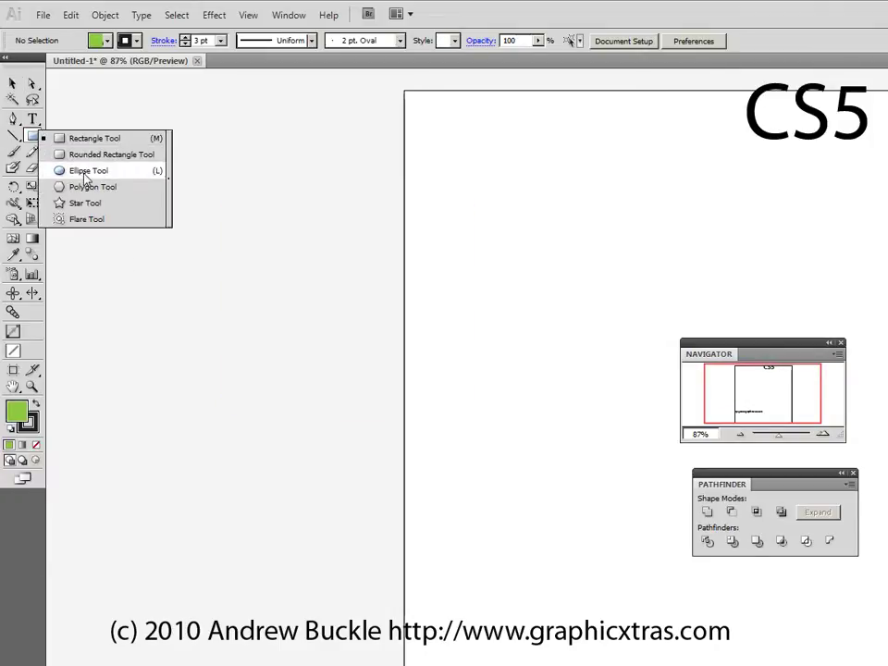
{"action": "left_click_drag", "start_coordinate": [280, 223], "coordinate": [554, 511]}
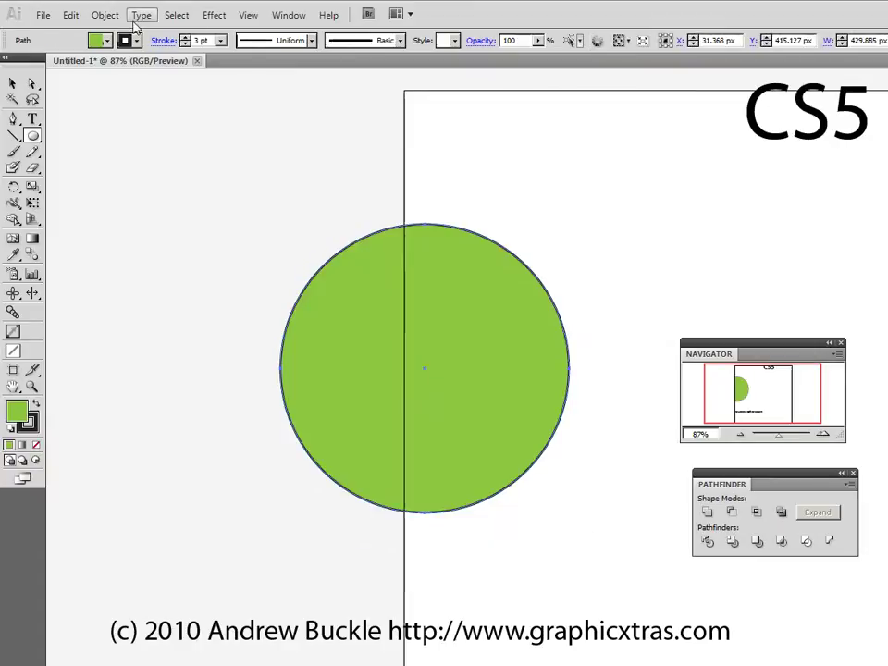
Step: Open Object > Filters > AVP <Path> > Contour for the circle
{"action": "left_click", "coordinate": [102, 16]}
{"action": "mouse_move", "coordinate": [113, 153]}
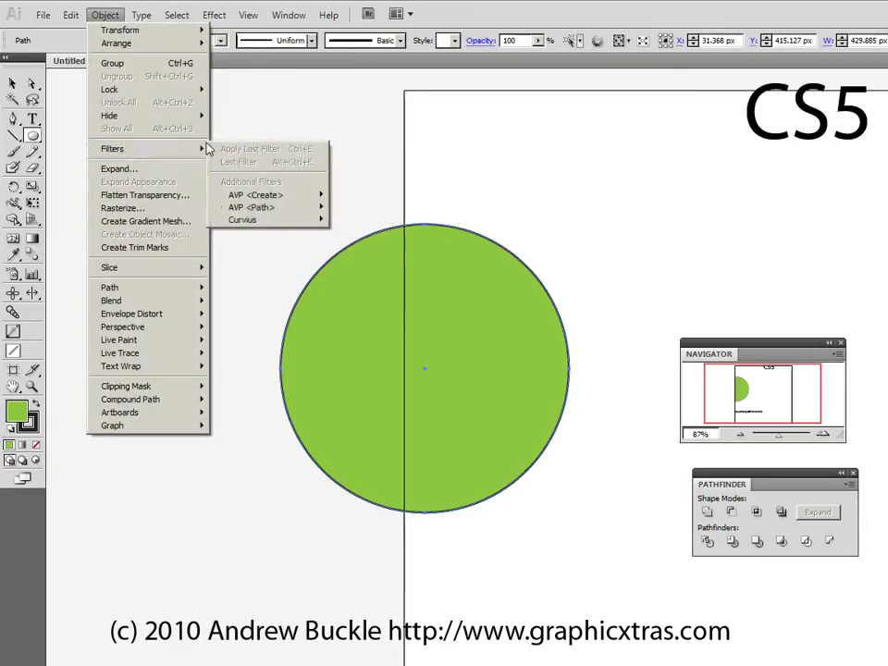
{"action": "mouse_move", "coordinate": [242, 207]}
{"action": "left_click", "coordinate": [139, 221]}
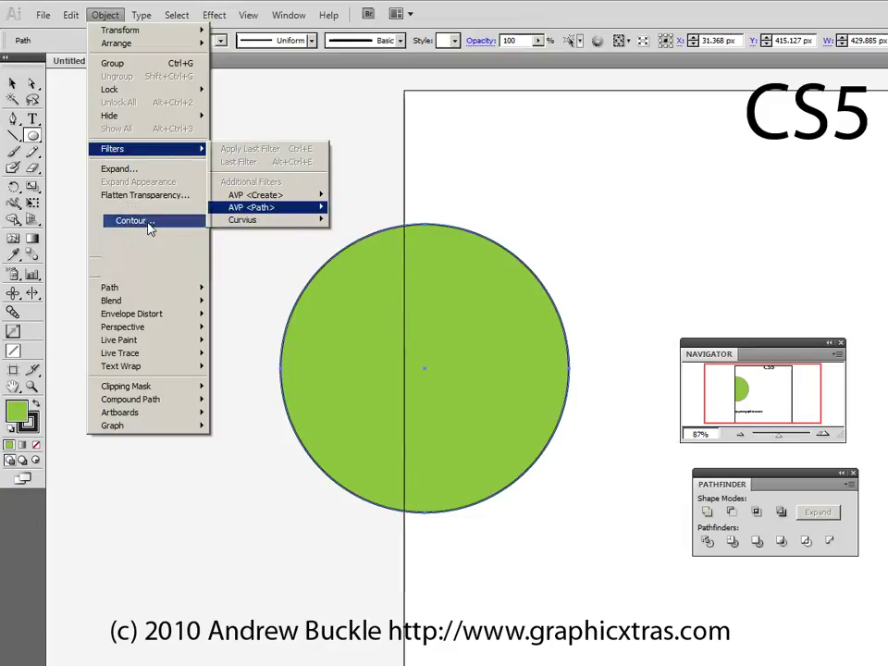
Step: Set Points contour to 79 and try the Angle change and Random Radial modes
{"action": "left_click", "coordinate": [757, 357]}
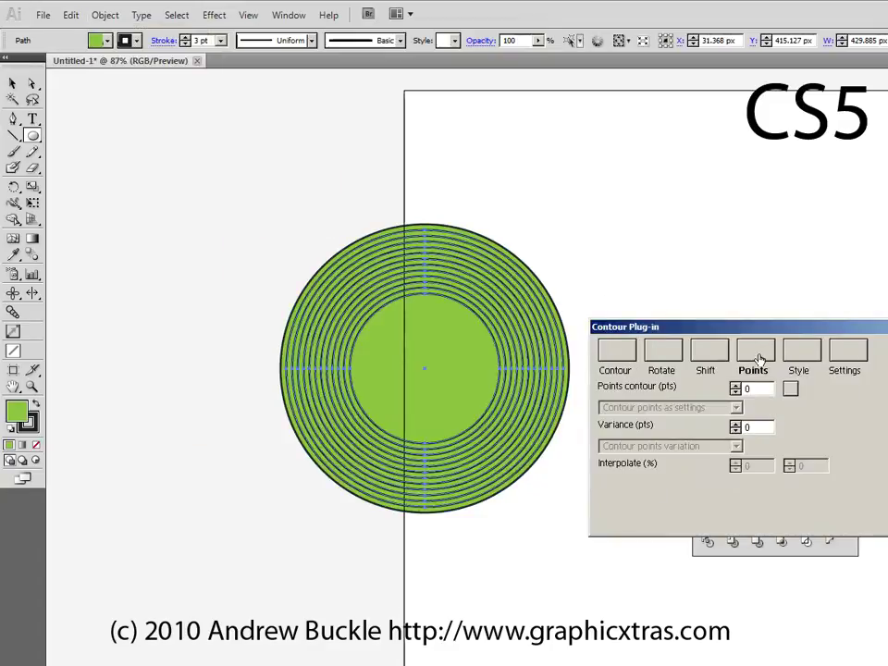
{"action": "left_click", "coordinate": [735, 385]}
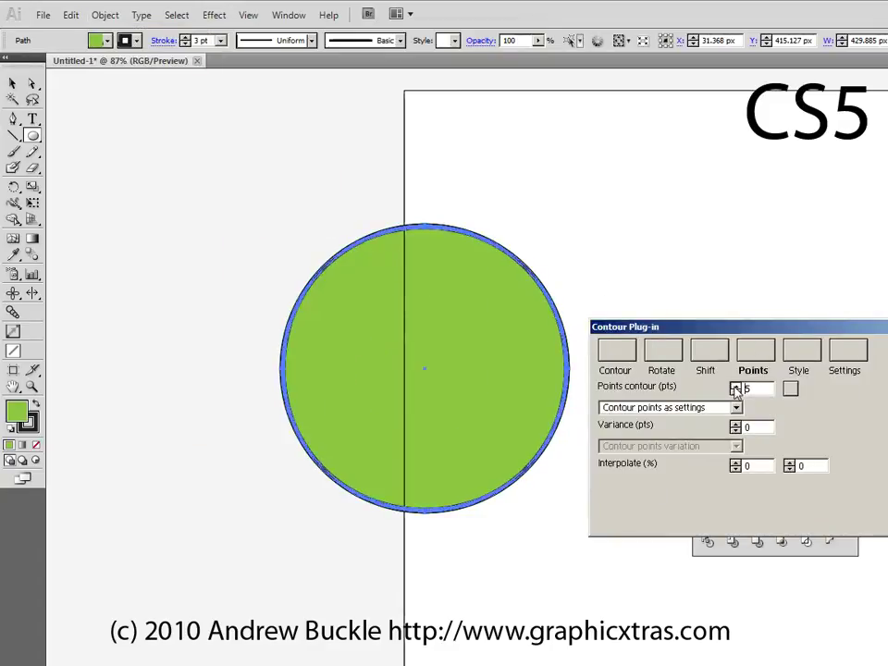
{"action": "left_click_drag", "start_coordinate": [791, 389], "coordinate": [660, 406]}
{"action": "left_click", "coordinate": [660, 406]}
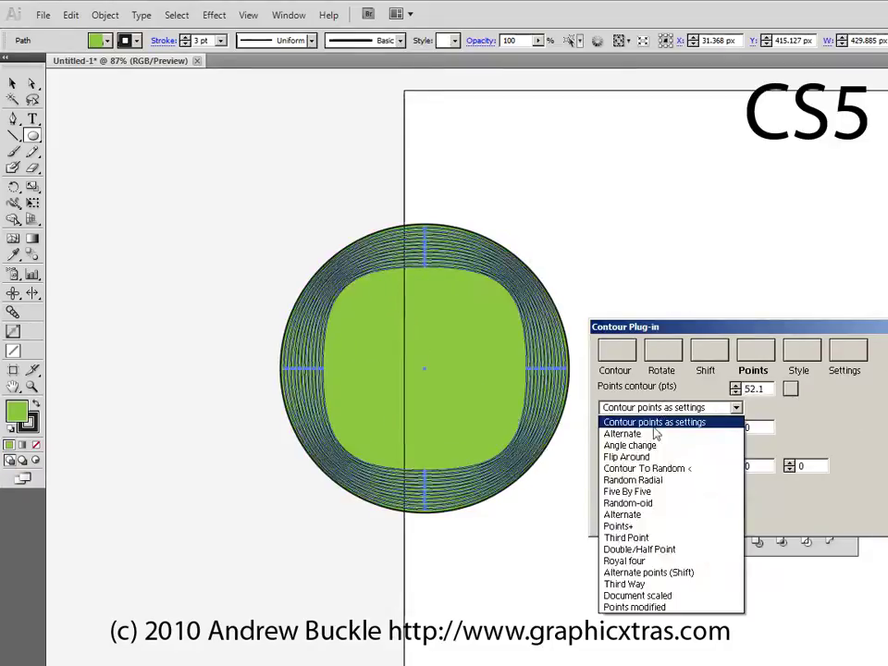
{"action": "left_click", "coordinate": [650, 446]}
{"action": "left_click", "coordinate": [671, 407]}
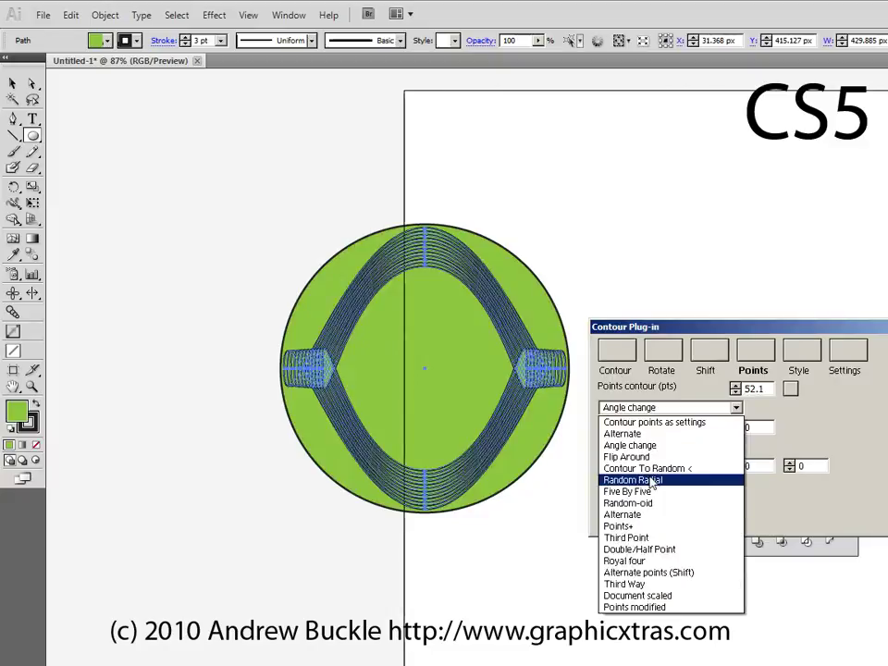
{"action": "left_click", "coordinate": [675, 477]}
Step: Vary the points amount between -24.45 and 59.92, then switch to Third Point mode
{"action": "left_click_drag", "start_coordinate": [791, 393], "coordinate": [287, 400]}
{"action": "left_click_drag", "start_coordinate": [678, 425], "coordinate": [718, 438]}
{"action": "left_click", "coordinate": [667, 409]}
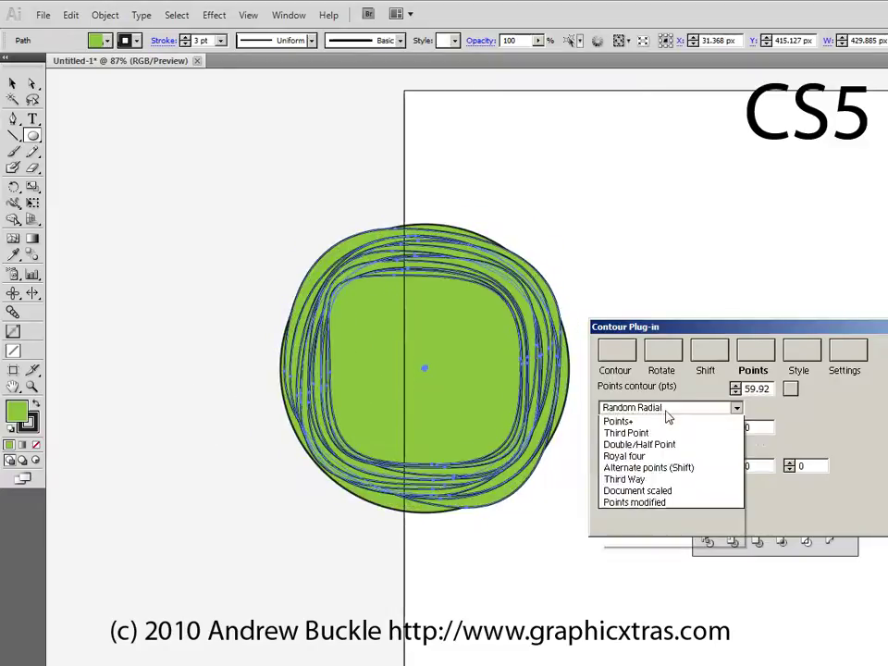
{"action": "left_click", "coordinate": [632, 541]}
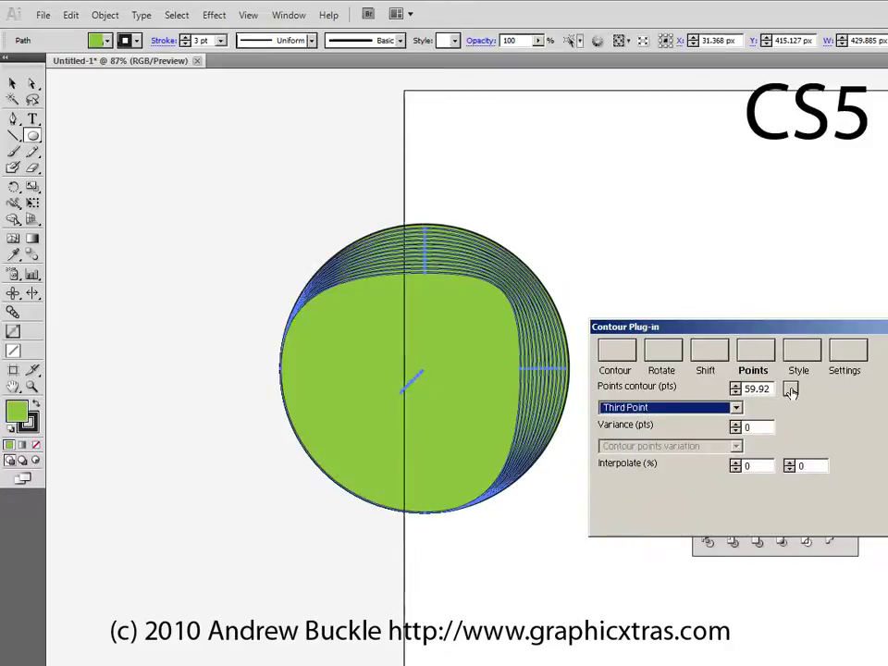
{"action": "left_click_drag", "start_coordinate": [791, 392], "coordinate": [444, 404]}
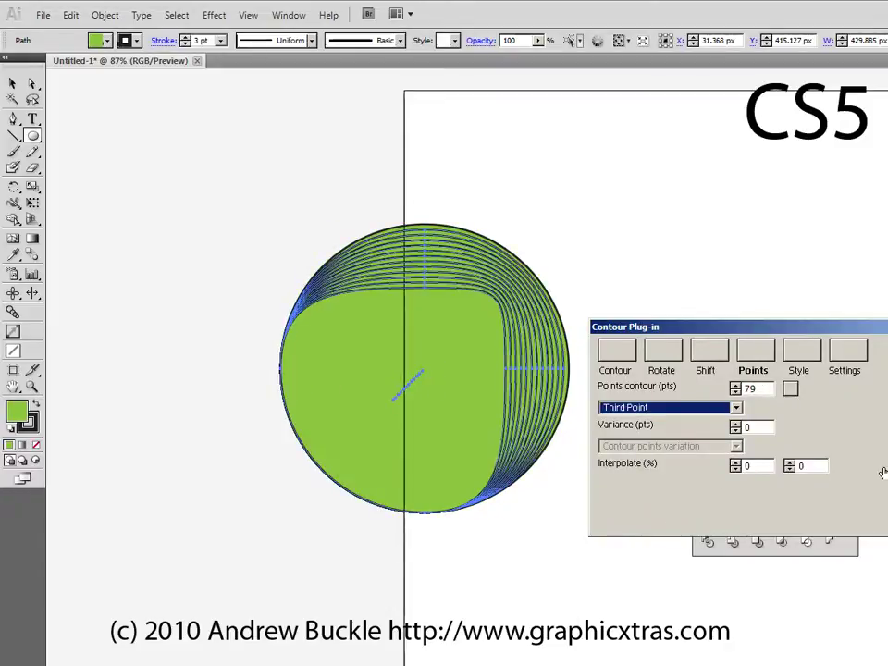
Step: Raise contour interpolation to about 80, apply the contour, then undo it
{"action": "left_click", "coordinate": [735, 464]}
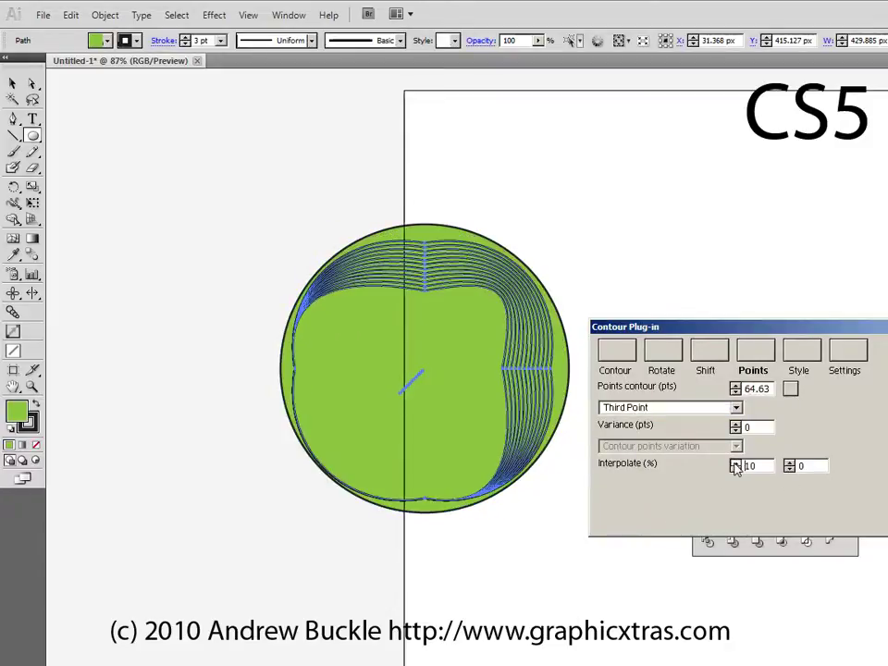
{"action": "left_click", "coordinate": [735, 464]}
{"action": "left_click", "coordinate": [735, 464]}
{"action": "left_click", "coordinate": [735, 464]}
{"action": "left_click", "coordinate": [735, 464]}
{"action": "left_click", "coordinate": [736, 464]}
{"action": "left_click", "coordinate": [737, 469]}
{"action": "left_click", "coordinate": [737, 470]}
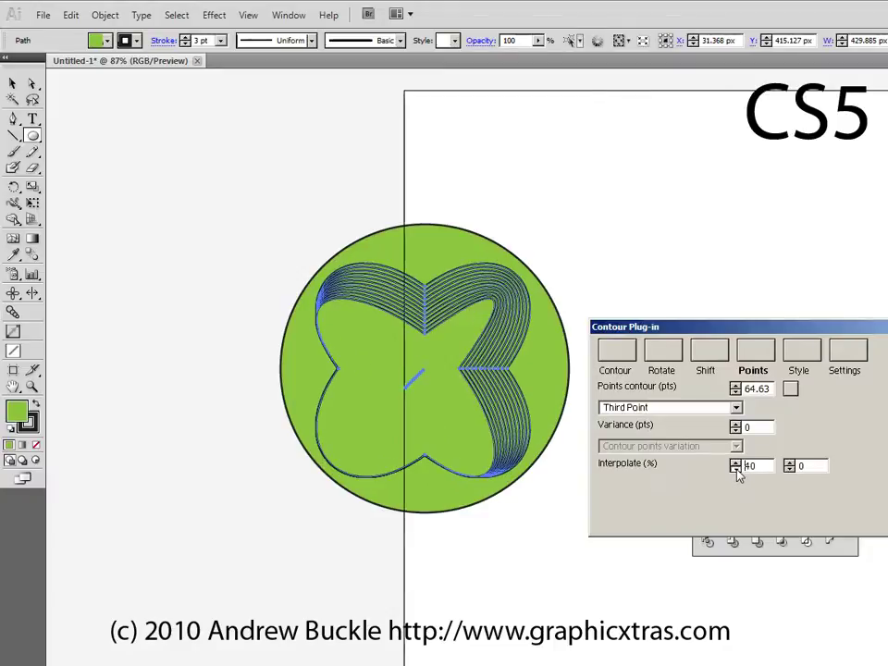
{"action": "left_click", "coordinate": [737, 468]}
{"action": "left_click_drag", "start_coordinate": [737, 328], "coordinate": [573, 328]}
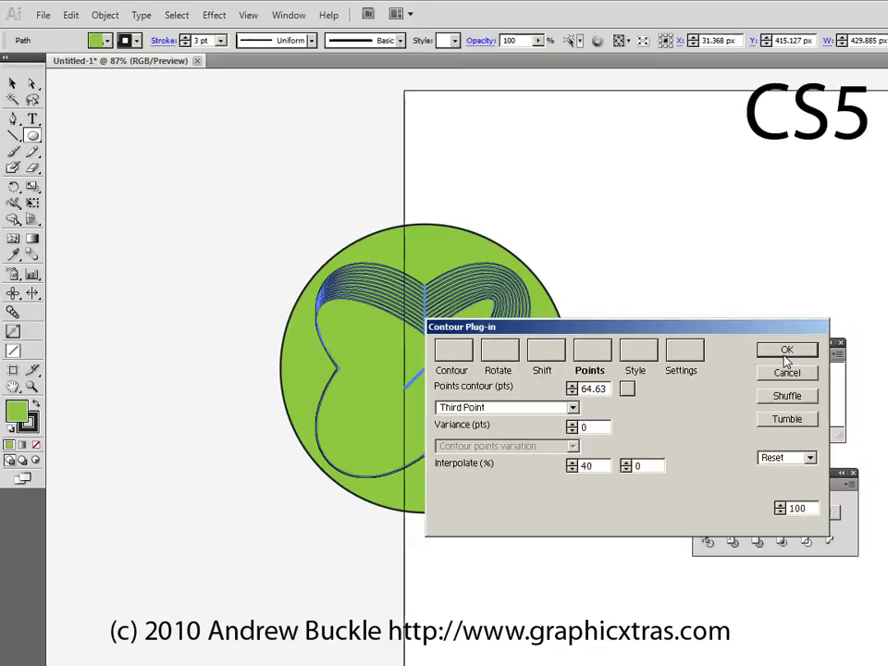
{"action": "left_click", "coordinate": [786, 350]}
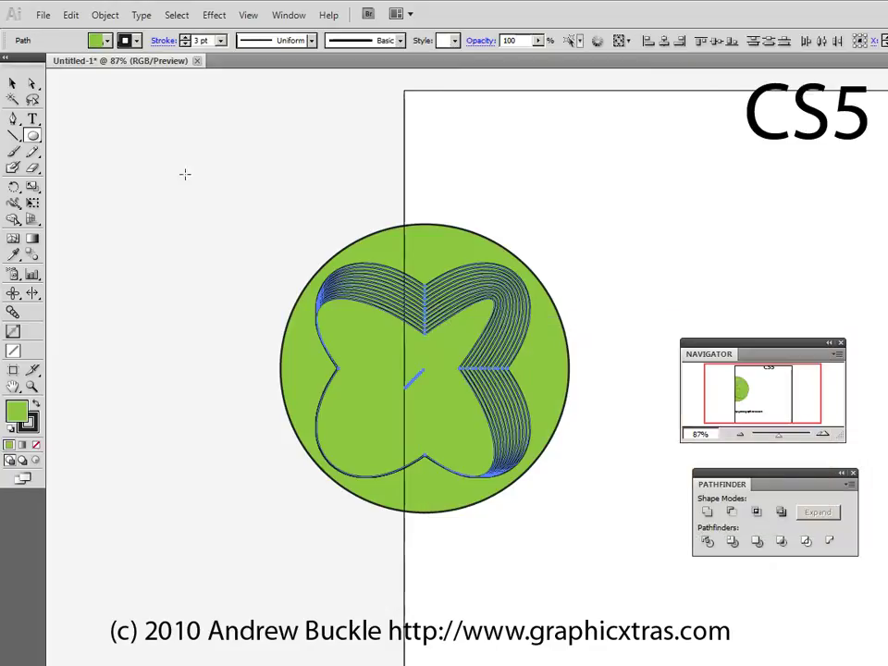
{"action": "left_click", "coordinate": [71, 14]}
Step: Undo the contour, delete the green circle, and draw a new yellow-filled circle
{"action": "left_click", "coordinate": [79, 28]}
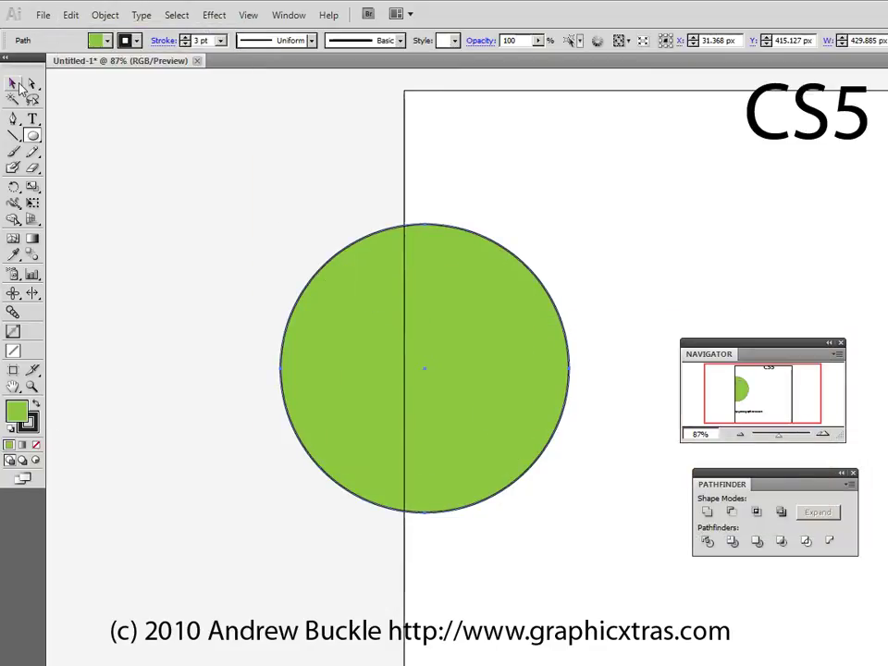
{"action": "left_click", "coordinate": [19, 86]}
{"action": "key", "text": "Delete"}
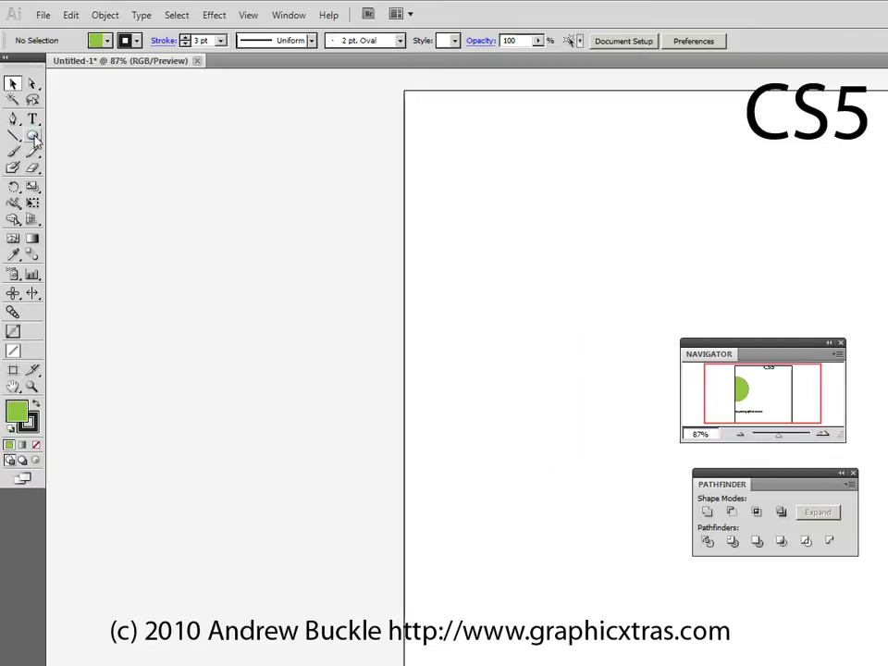
{"action": "left_click", "coordinate": [34, 137]}
{"action": "left_click_drag", "start_coordinate": [329, 250], "coordinate": [536, 457]}
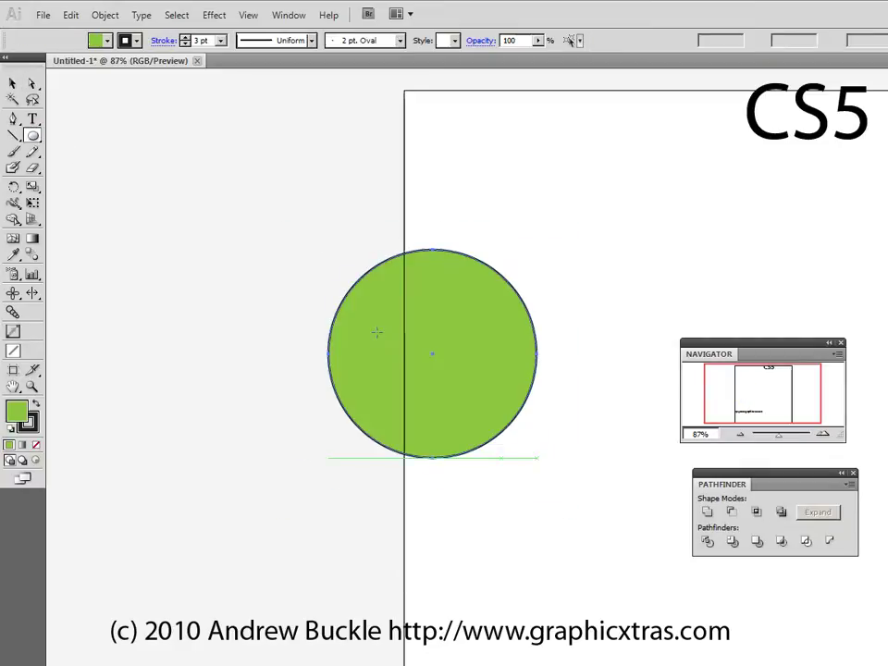
{"action": "left_click", "coordinate": [107, 41]}
{"action": "left_click", "coordinate": [58, 55]}
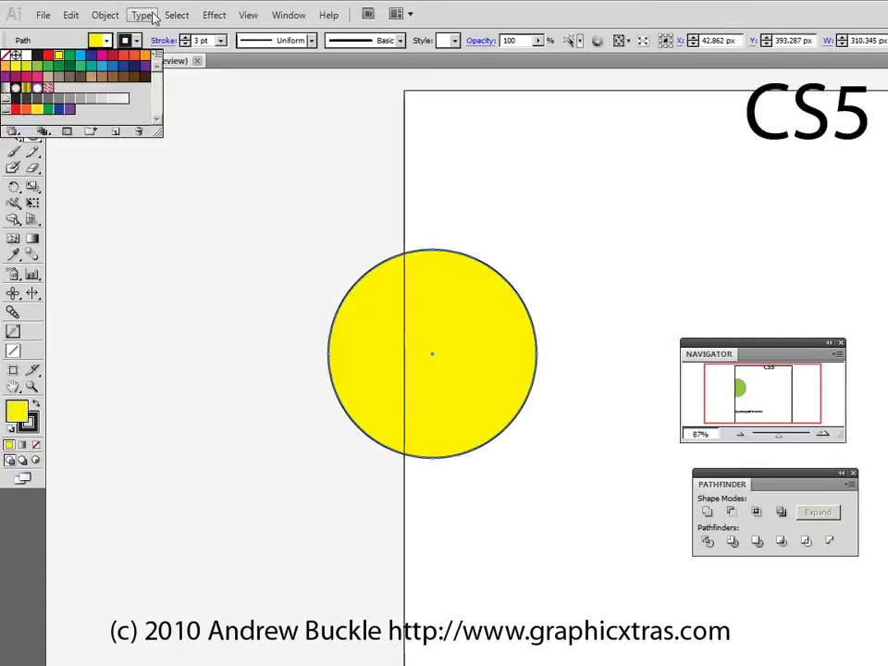
Step: Open Object > Filters > AVP <Path> > Contour... for the yellow circle
{"action": "left_click", "coordinate": [105, 16]}
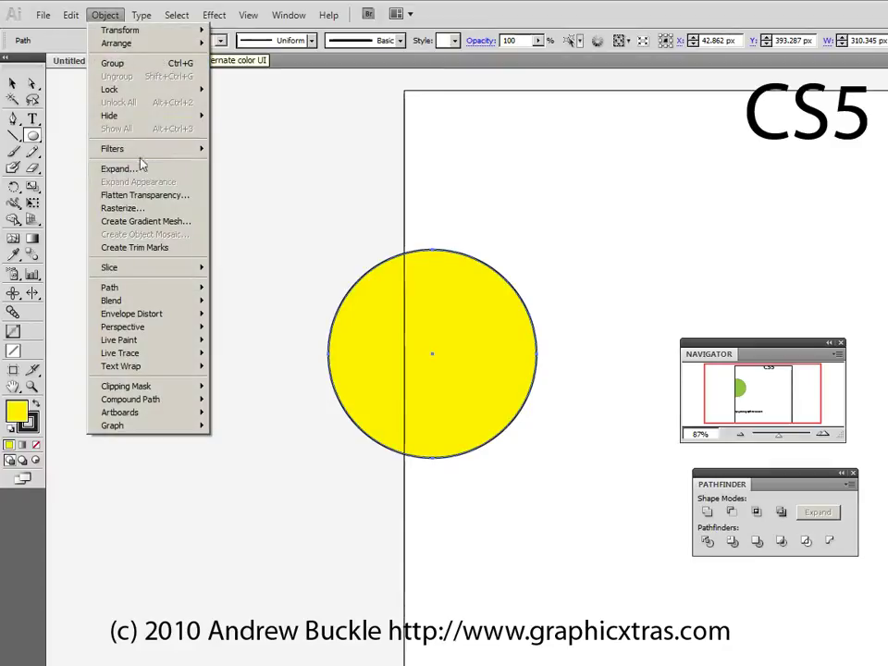
{"action": "mouse_move", "coordinate": [148, 149]}
{"action": "mouse_move", "coordinate": [255, 209]}
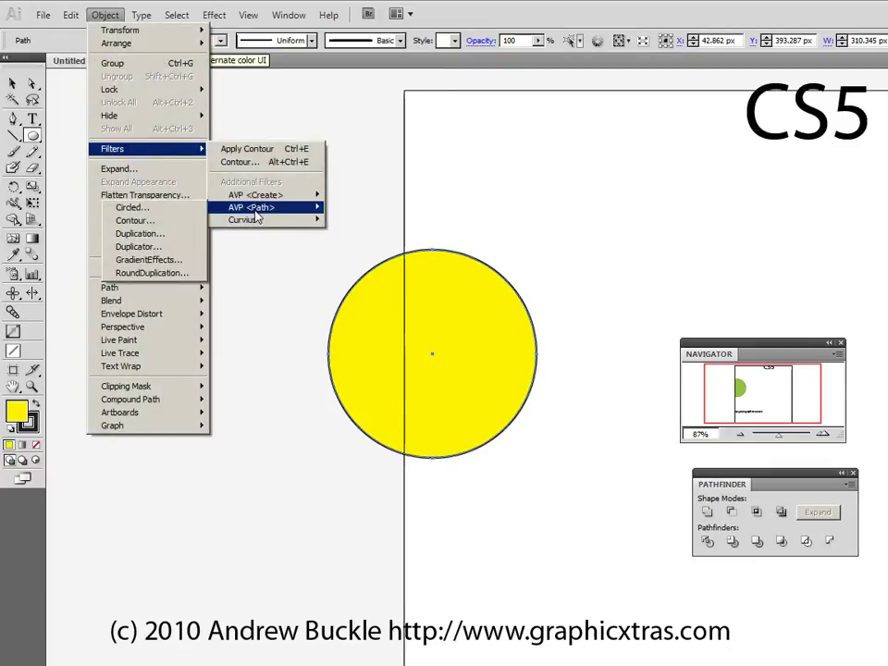
{"action": "left_click", "coordinate": [179, 222]}
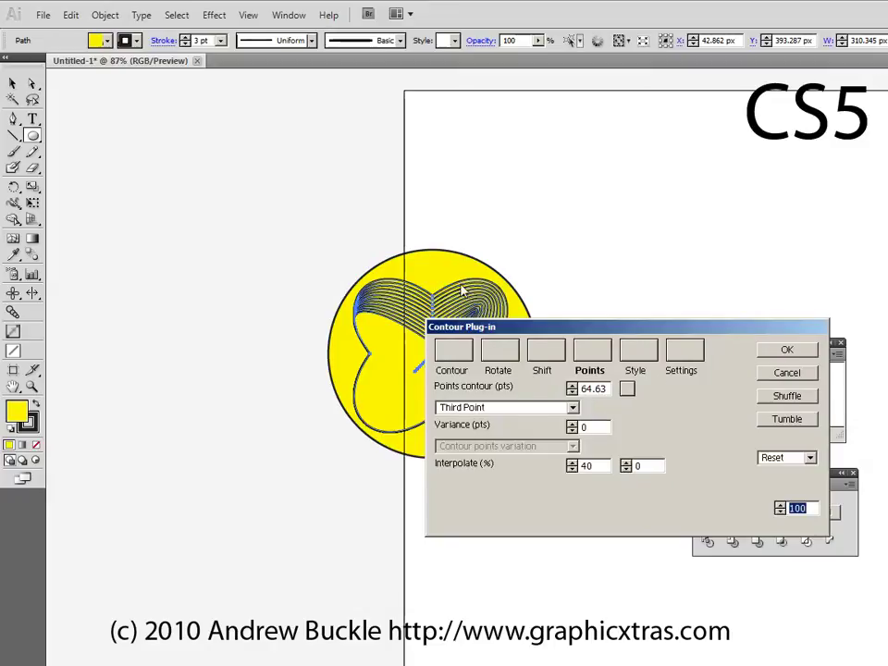
Step: Preview contour presets from Zoom right through Thickness, Intense and Reverse, back to Fill paths
{"action": "left_click", "coordinate": [808, 458]}
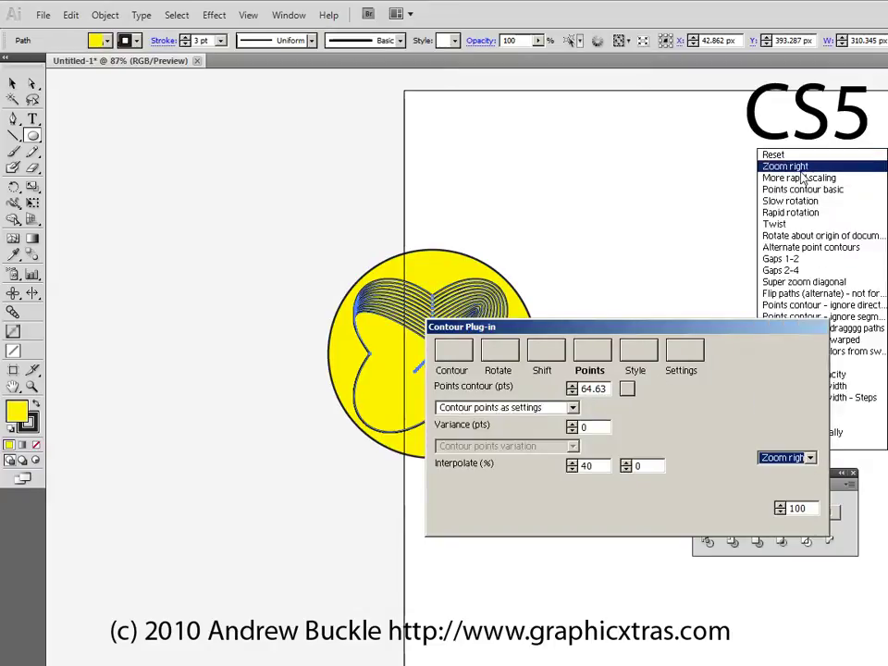
{"action": "left_click", "coordinate": [767, 173]}
{"action": "left_click_drag", "start_coordinate": [656, 337], "coordinate": [700, 137]}
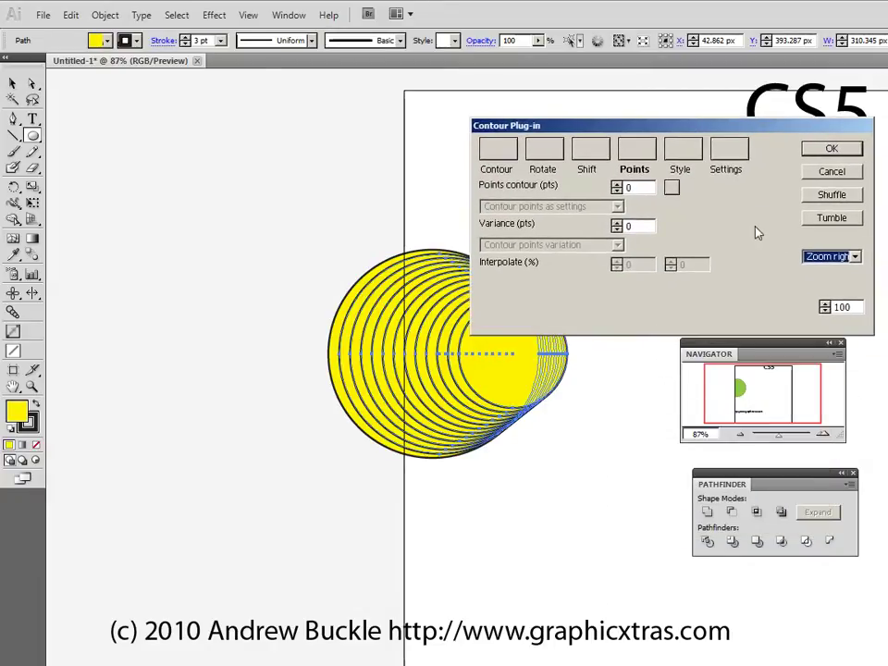
{"action": "key", "text": "Down"}
{"action": "key", "text": "Down"}
{"action": "key", "text": "Down"}
{"action": "key", "text": "Down"}
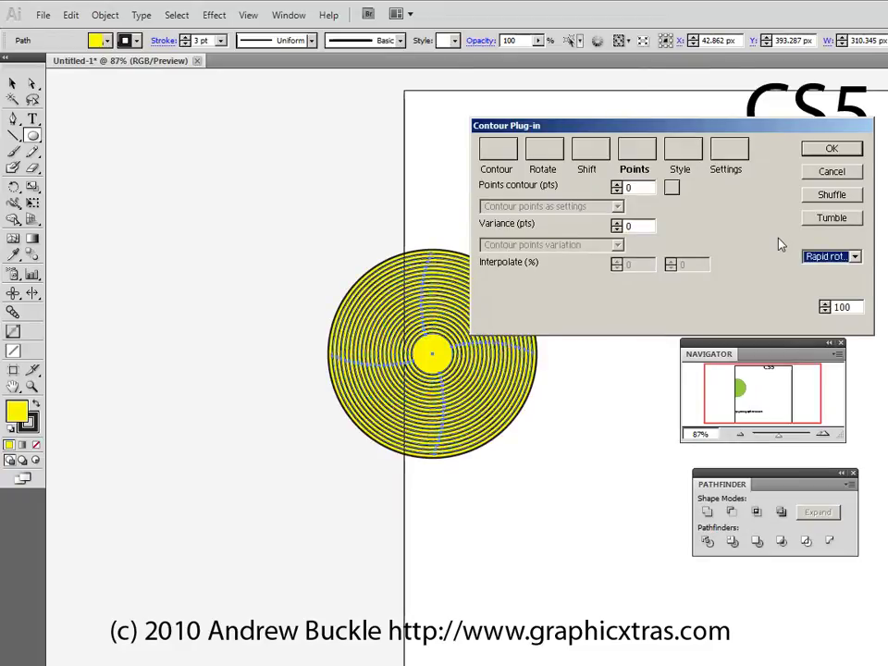
{"action": "key", "text": "Down"}
{"action": "key", "text": "Down"}
{"action": "key", "text": "Down"}
{"action": "key", "text": "Down"}
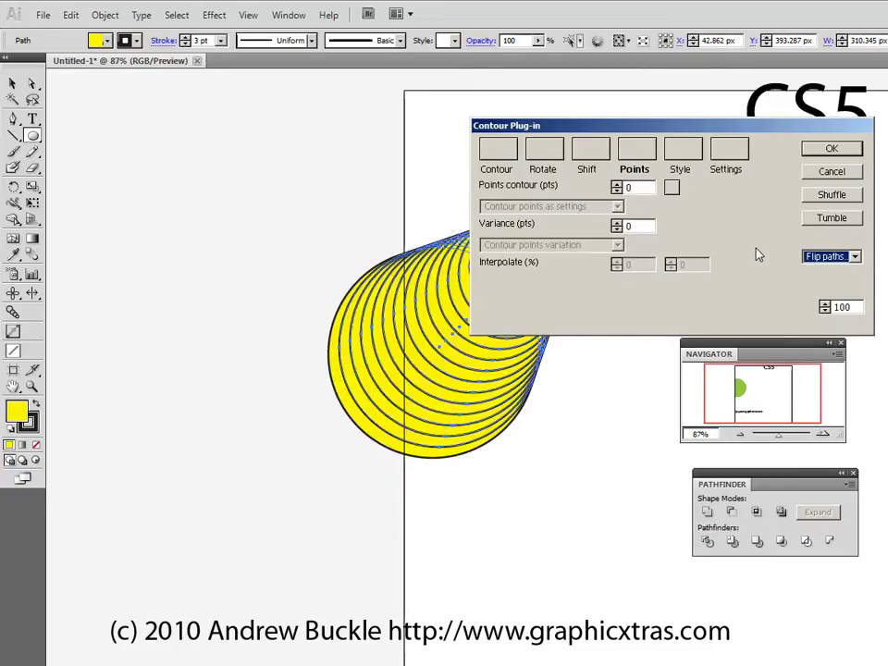
{"action": "key", "text": "Down"}
{"action": "key", "text": "Down"}
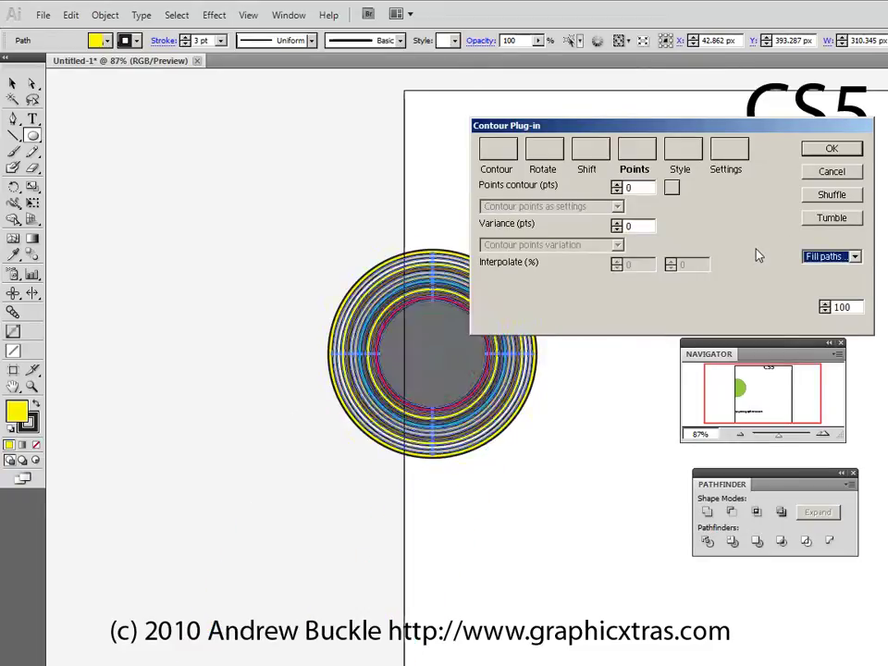
{"action": "key", "text": "Down"}
{"action": "key", "text": "Down"}
{"action": "key", "text": "Down"}
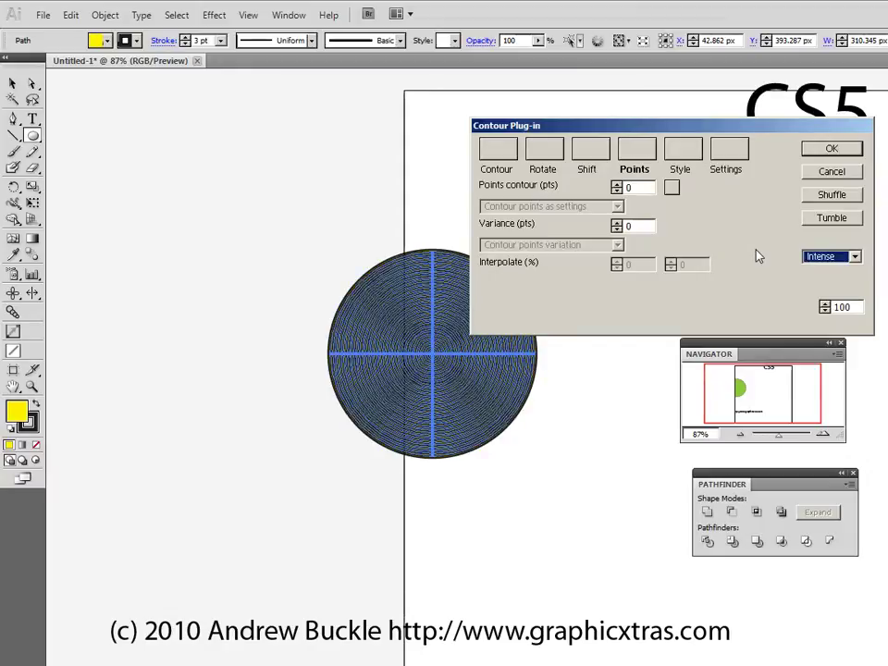
{"action": "key", "text": "Up"}
{"action": "key", "text": "Up"}
{"action": "key", "text": "Up"}
{"action": "key", "text": "Up"}
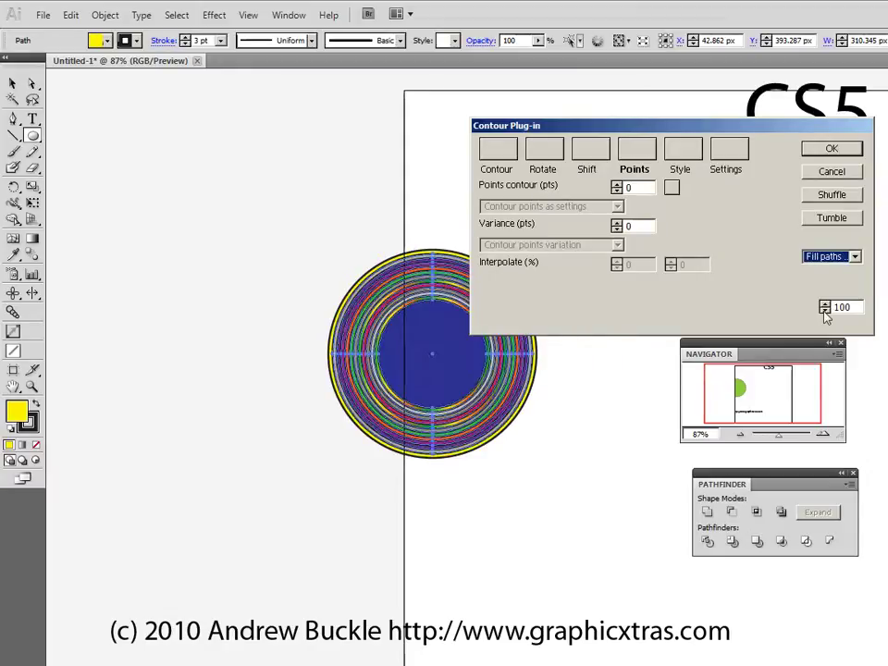
Step: Lower the value to 95 and settle on the Zoom right preset after trying Rapid rotation
{"action": "left_click", "coordinate": [825, 310]}
{"action": "left_click", "coordinate": [825, 310]}
{"action": "left_click", "coordinate": [825, 310]}
{"action": "left_click", "coordinate": [825, 311]}
{"action": "left_click", "coordinate": [825, 310]}
{"action": "left_click", "coordinate": [832, 256]}
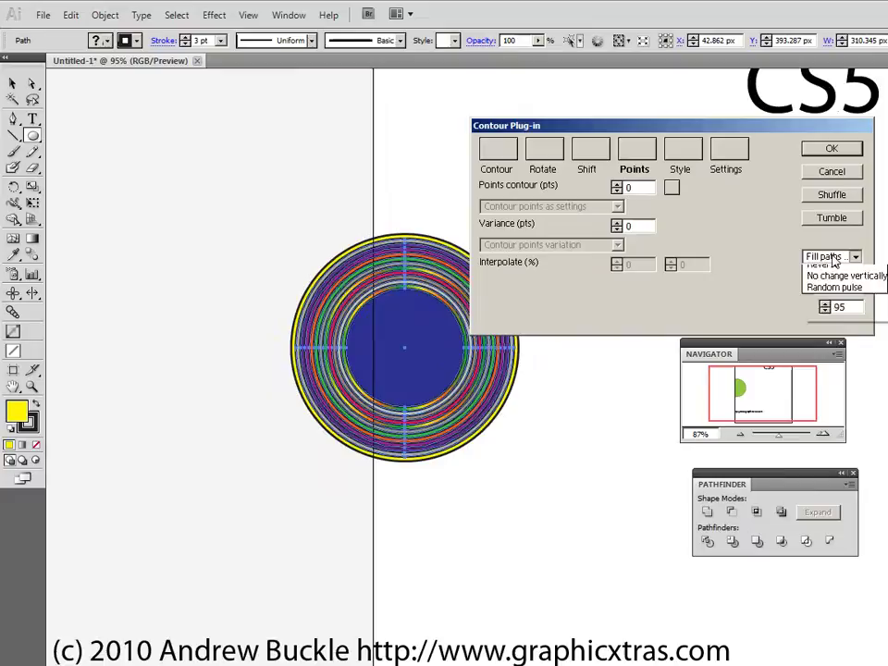
{"action": "left_click", "coordinate": [836, 329]}
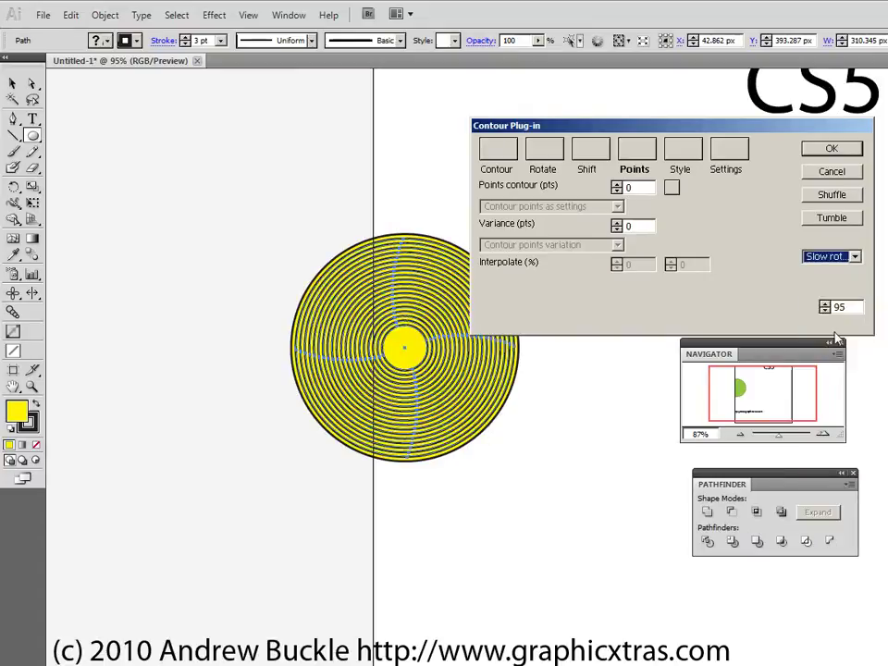
{"action": "key", "text": "Up"}
{"action": "key", "text": "Up"}
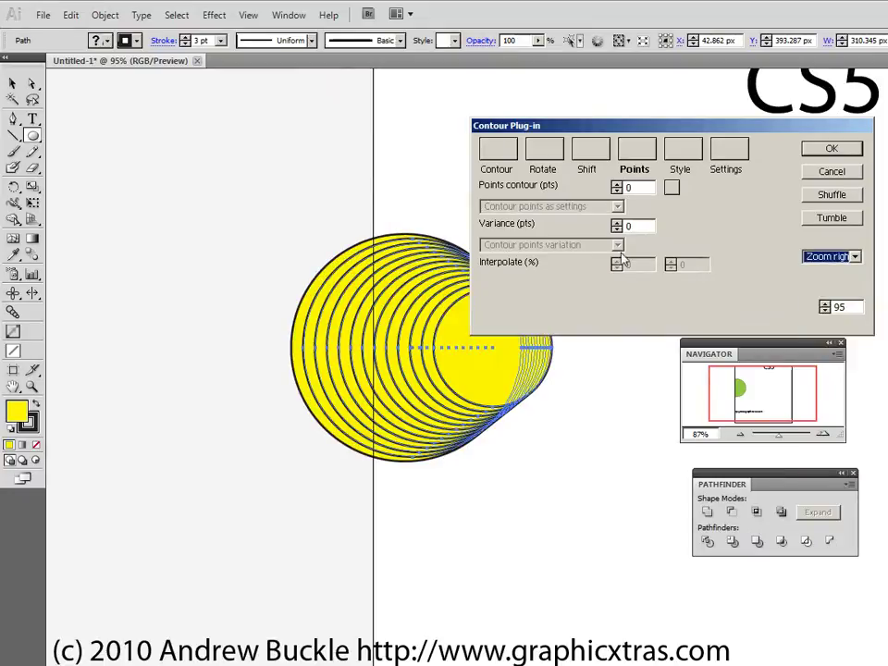
{"action": "left_click", "coordinate": [496, 154]}
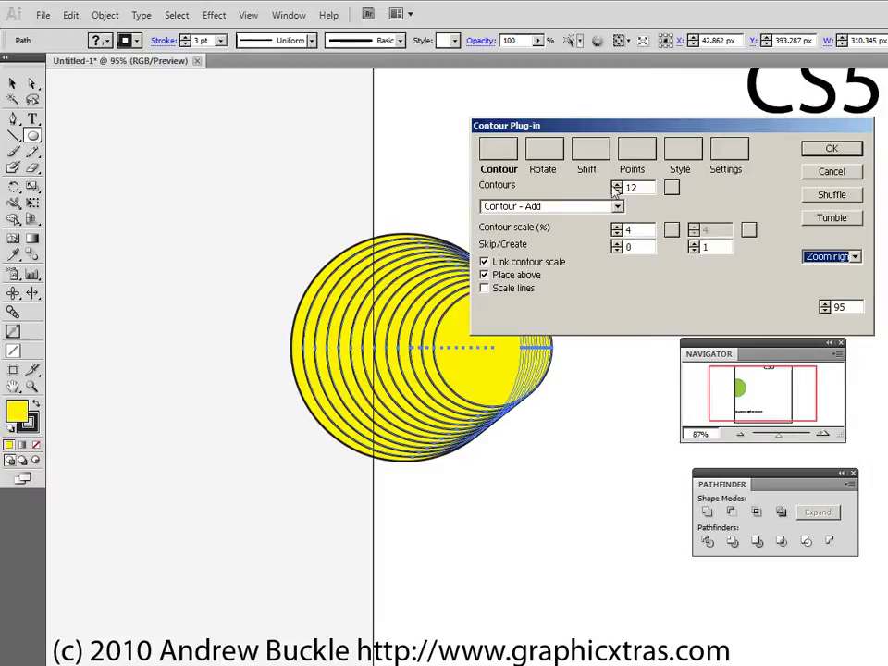
Step: Apply 24 contours at -3% contour scale with Scale lines off, then deselect the cylinder
{"action": "left_click_drag", "start_coordinate": [614, 187], "coordinate": [619, 188]}
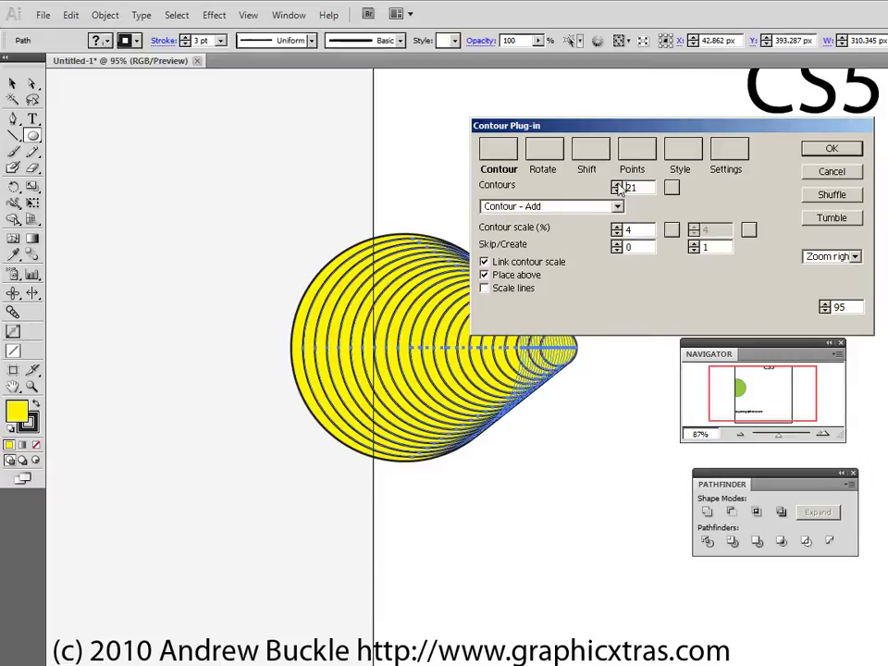
{"action": "left_click_drag", "start_coordinate": [618, 231], "coordinate": [618, 237]}
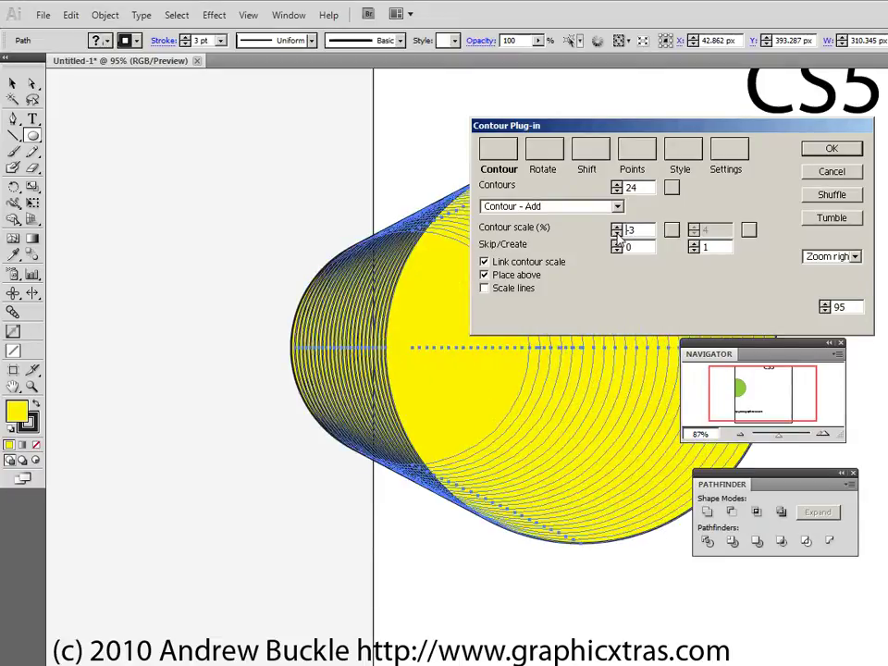
{"action": "left_click", "coordinate": [485, 289]}
{"action": "left_click", "coordinate": [485, 288]}
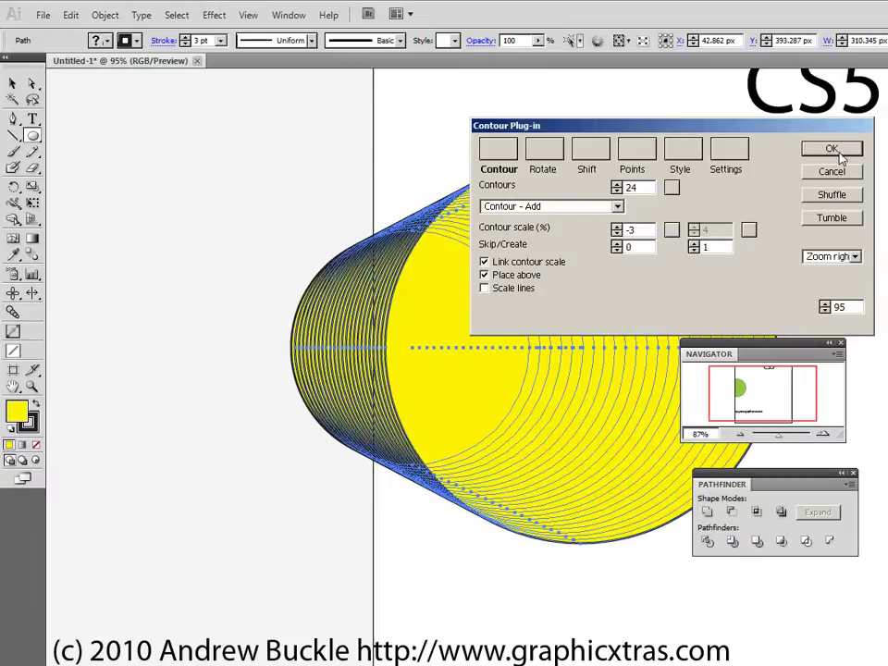
{"action": "left_click", "coordinate": [831, 149]}
{"action": "left_click", "coordinate": [12, 84]}
{"action": "left_click", "coordinate": [222, 132]}
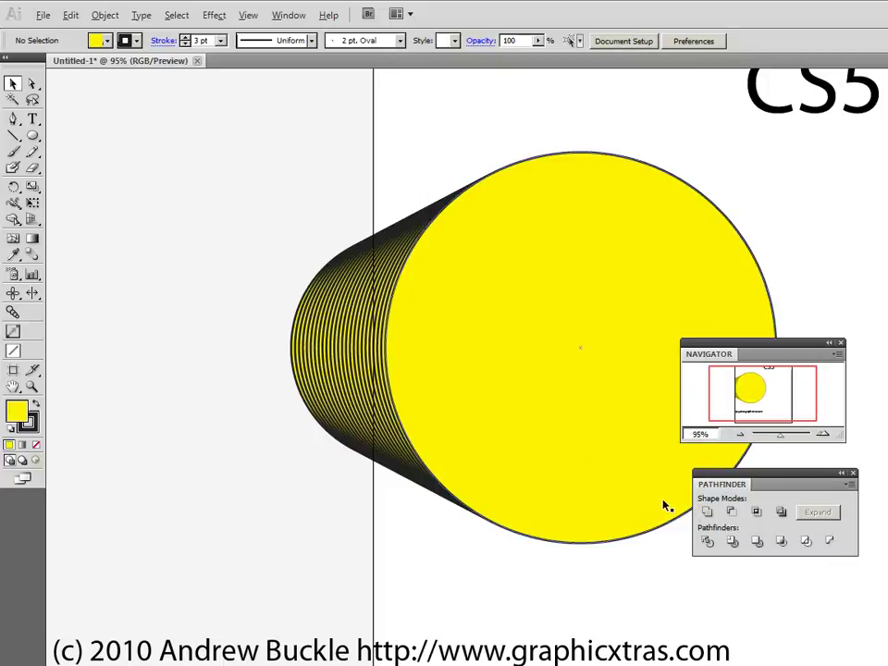
Step: Switch from Illustrator to the untitled Microsoft Expression Encoder 3 project with Alt+Tab
{"action": "key", "text": "alt+Tab"}
{"action": "key", "text": "alt+Tab"}
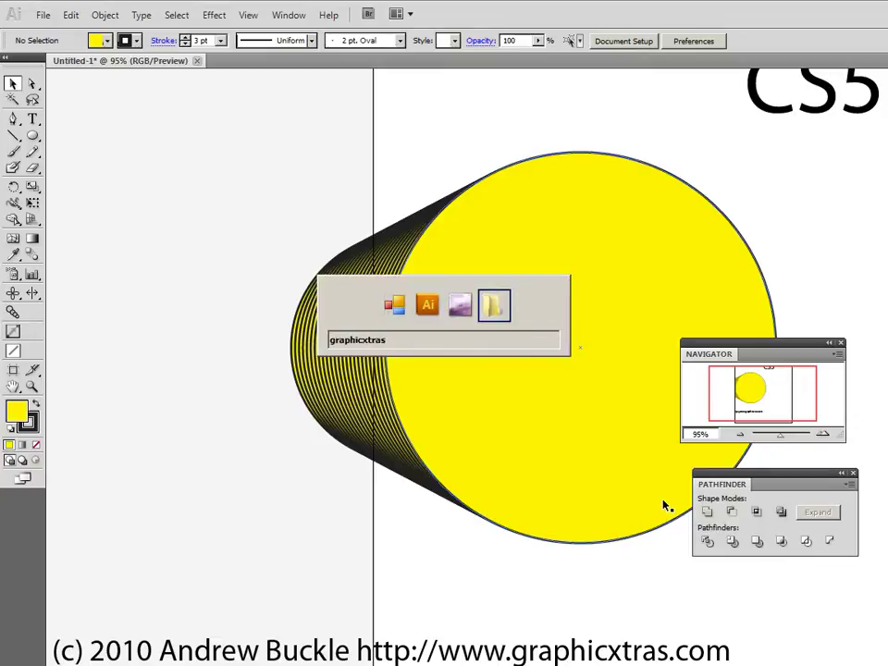
{"action": "key", "text": "alt+Tab"}
{"action": "key", "text": "alt+Tab"}
{"action": "key", "text": "alt+Tab"}
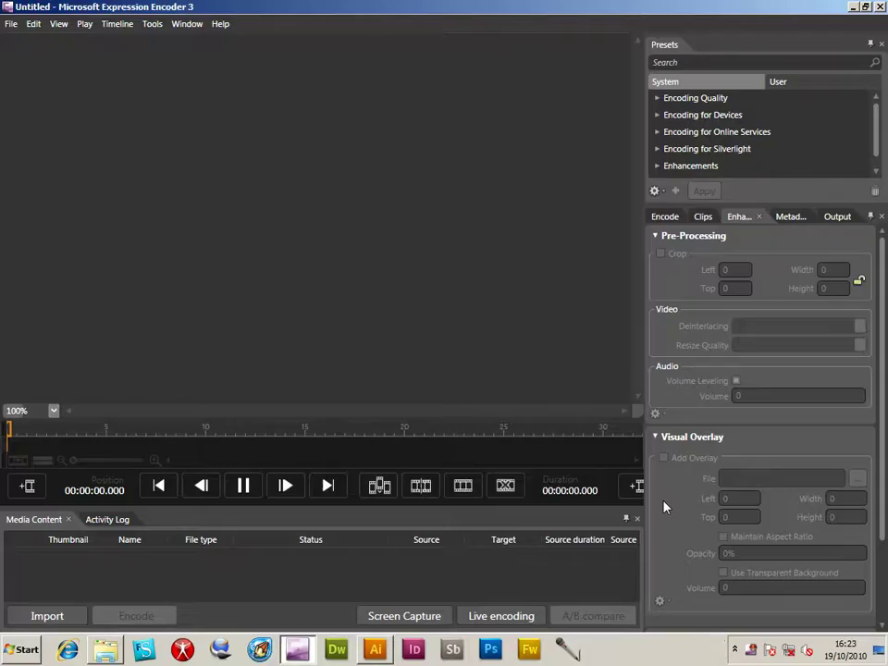